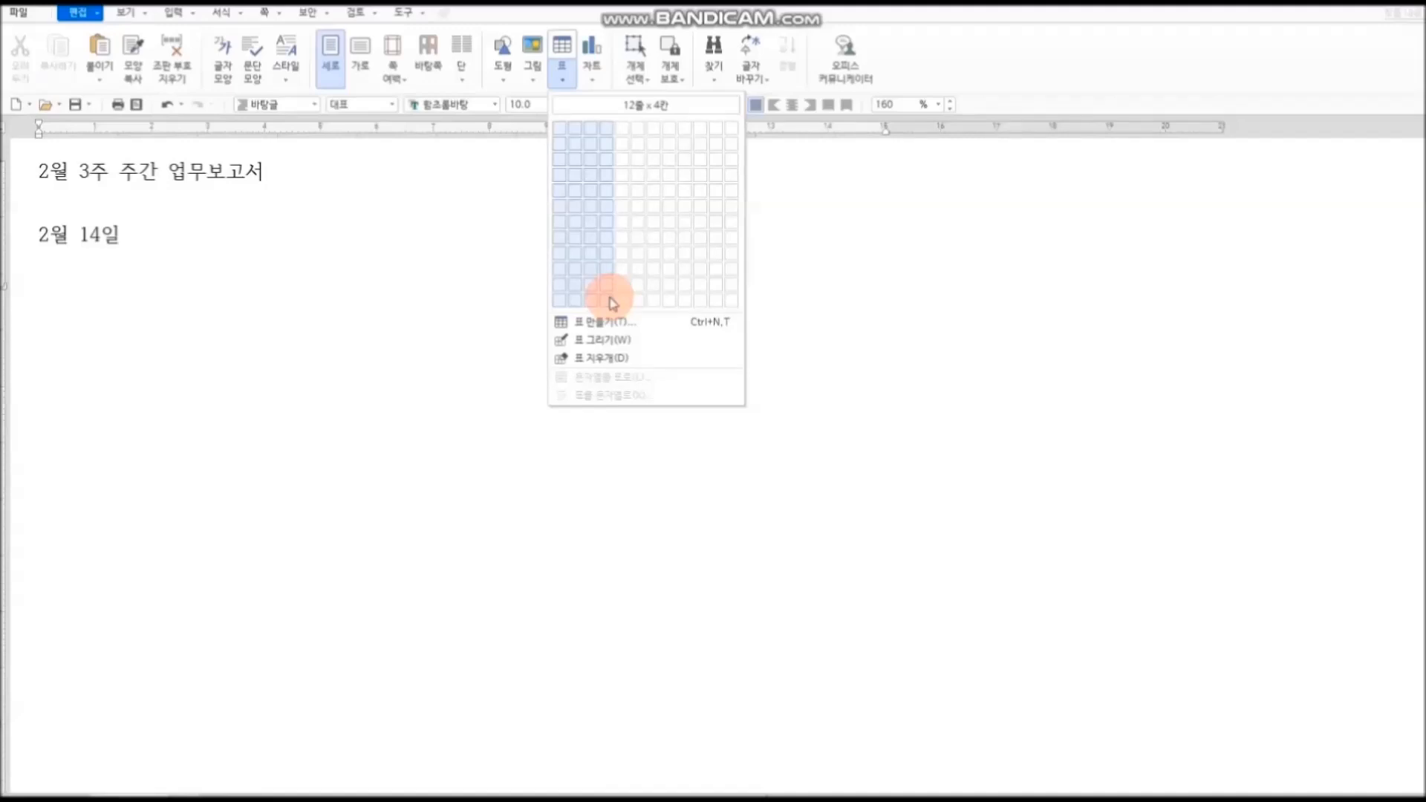
Step: Insert a table with 26 rows and 4 columns below the 2월 14일 date line
left_click(652, 329)
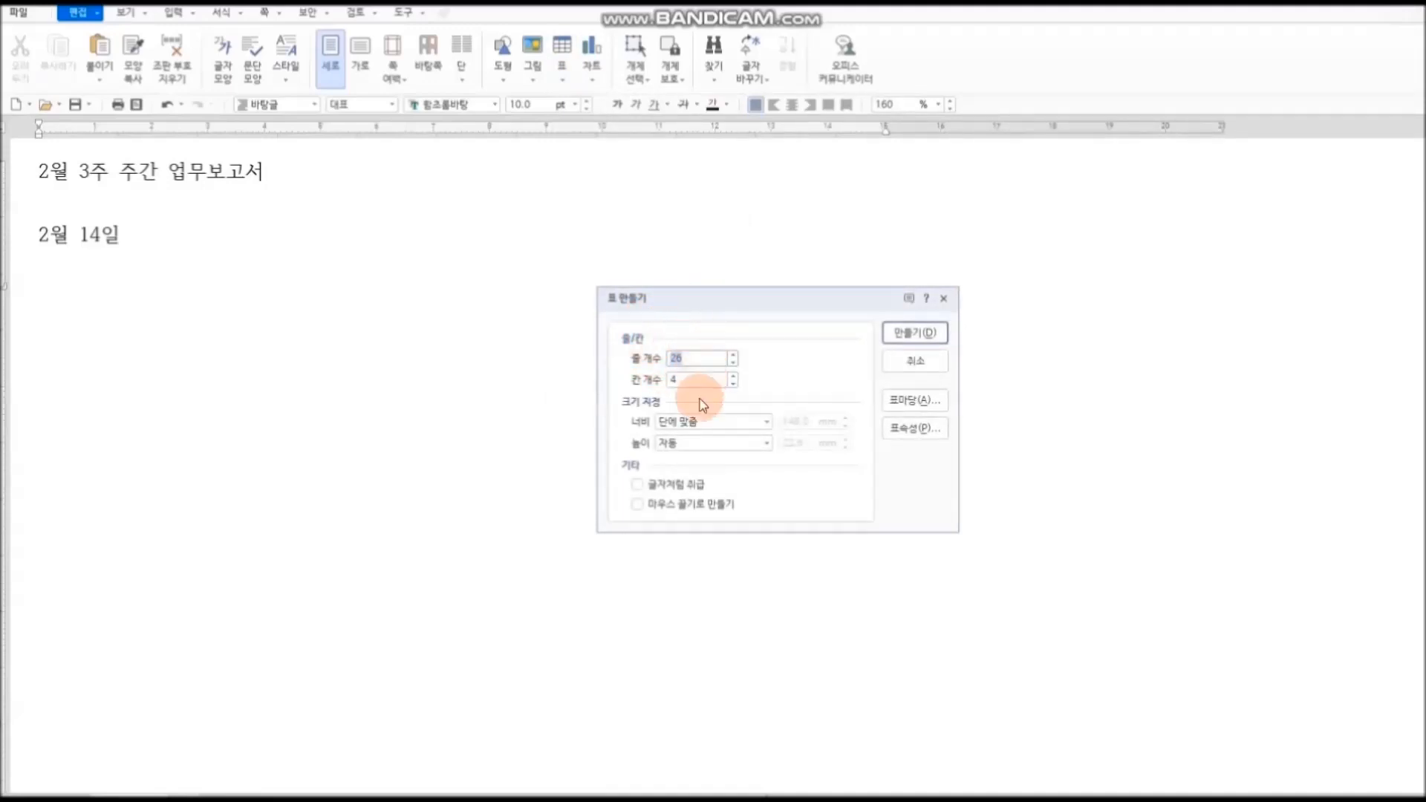
left_click(914, 336)
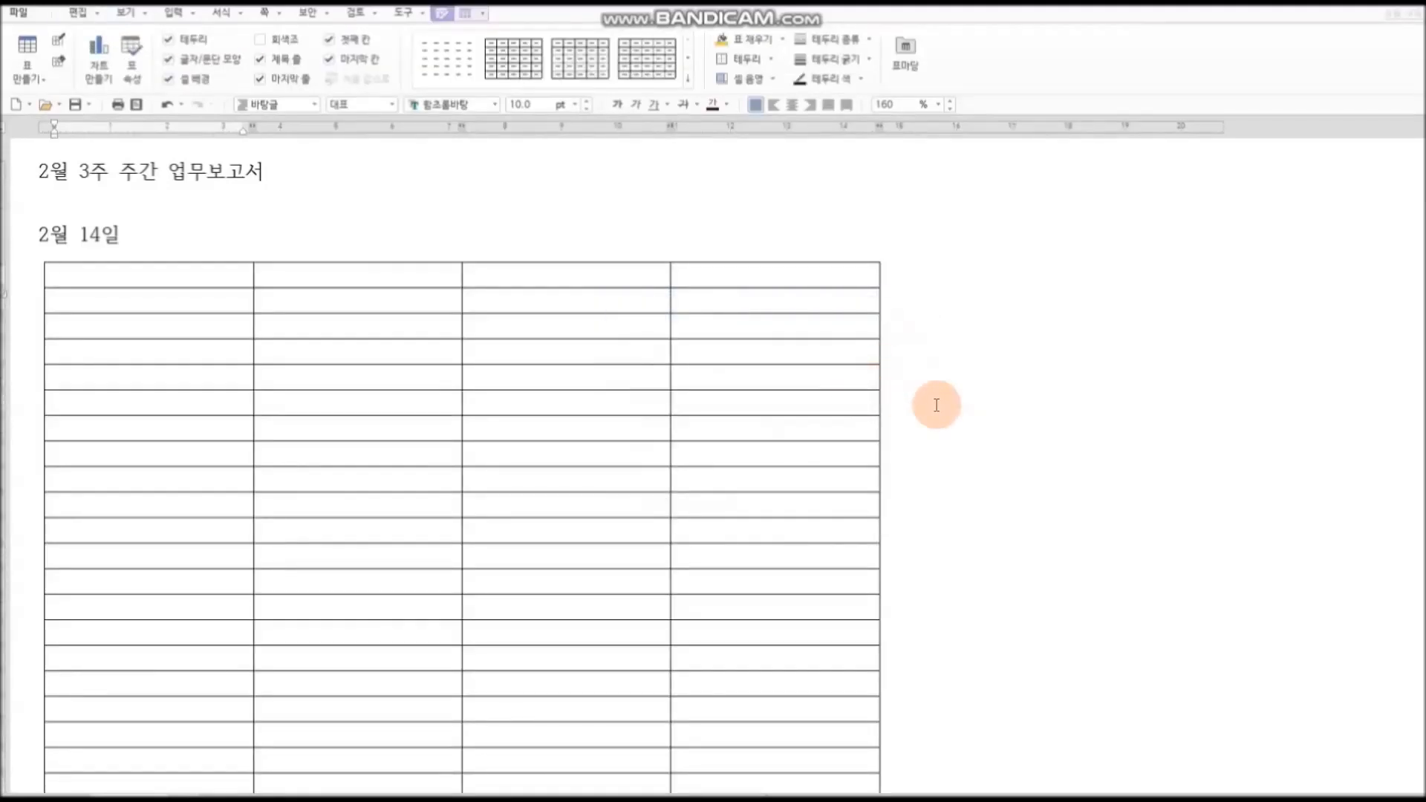
scroll(933, 405, "down", 8)
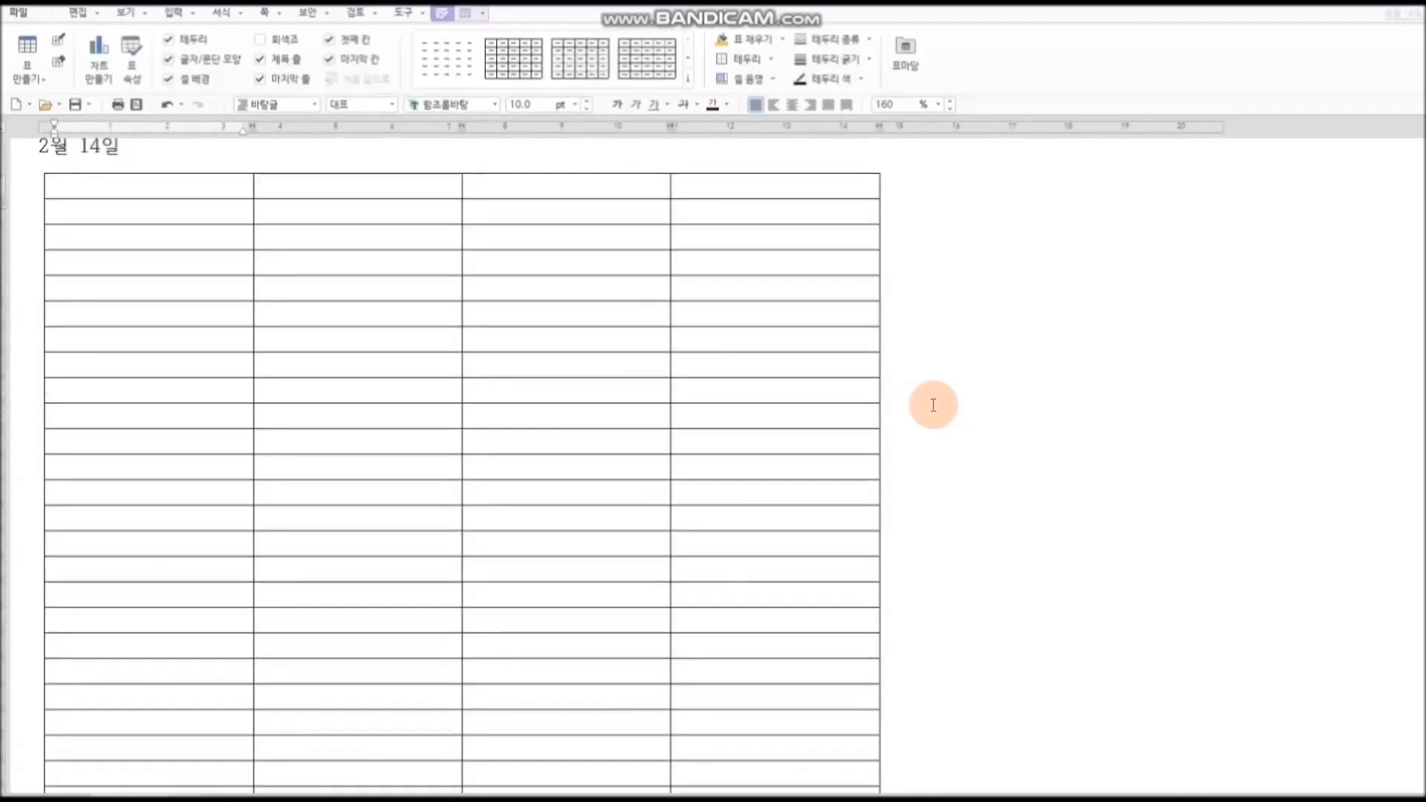
scroll(933, 405, "down", 3)
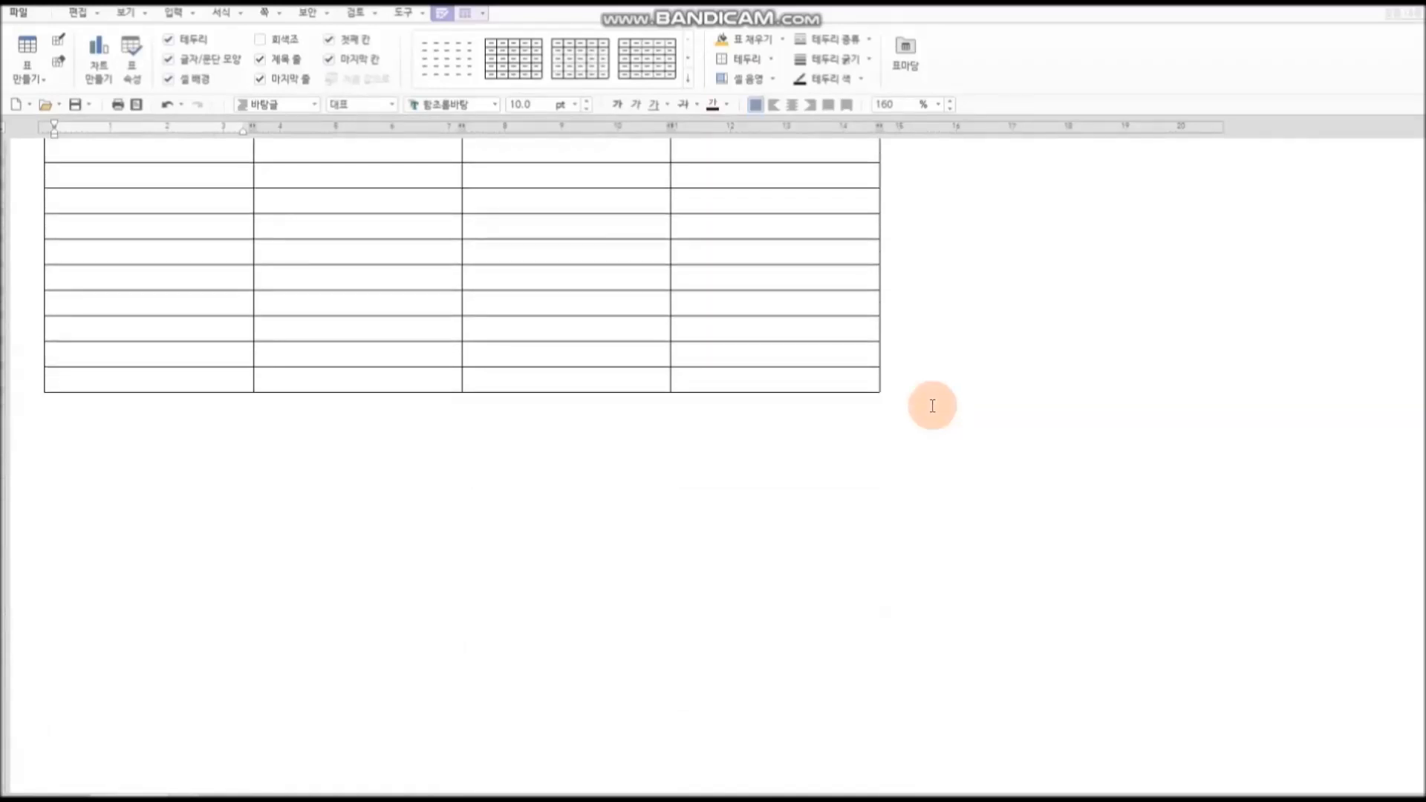
scroll(933, 406, "up", 10)
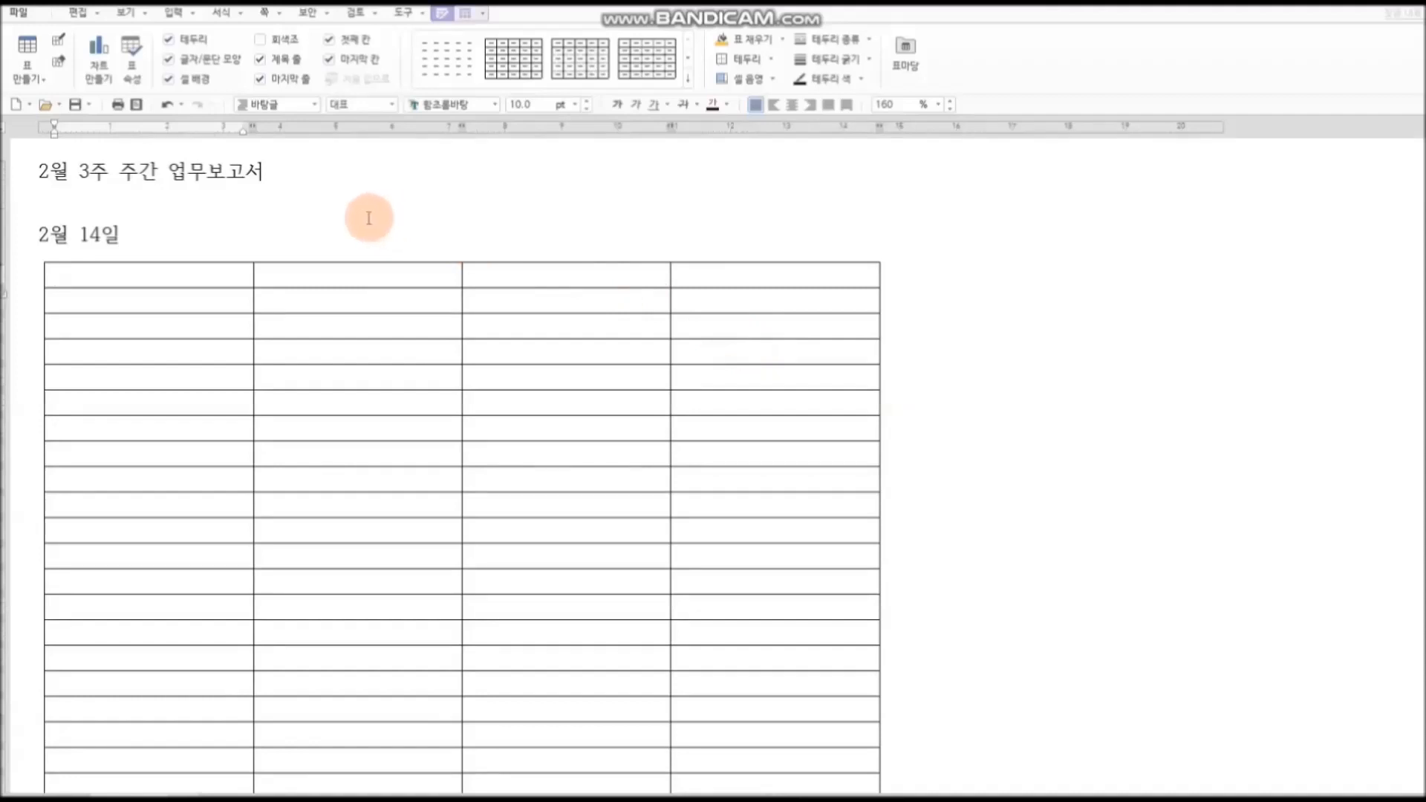
Step: Check the table's fit on the page in print preview with the margin guides displayed, and return to editing
left_click(136, 105)
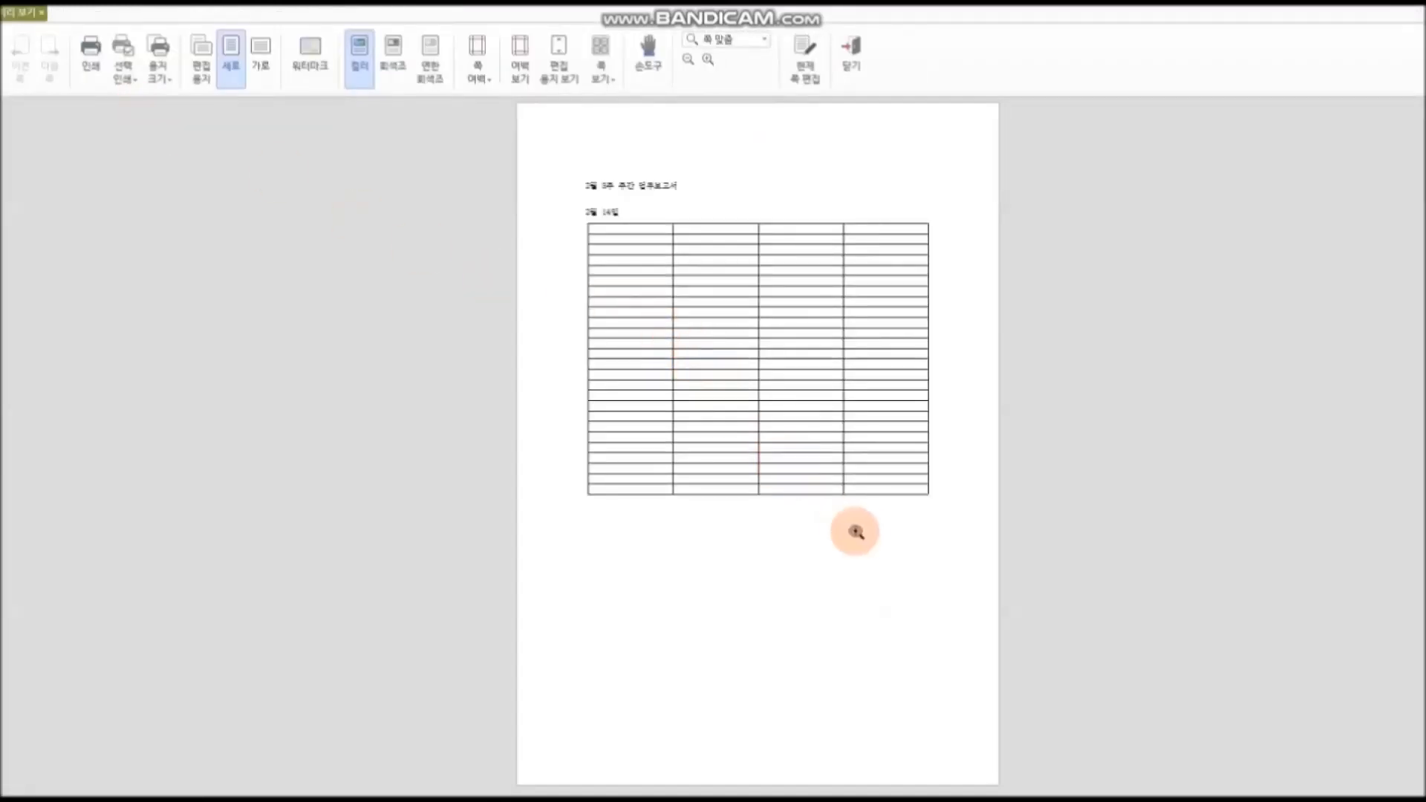
left_click(520, 60)
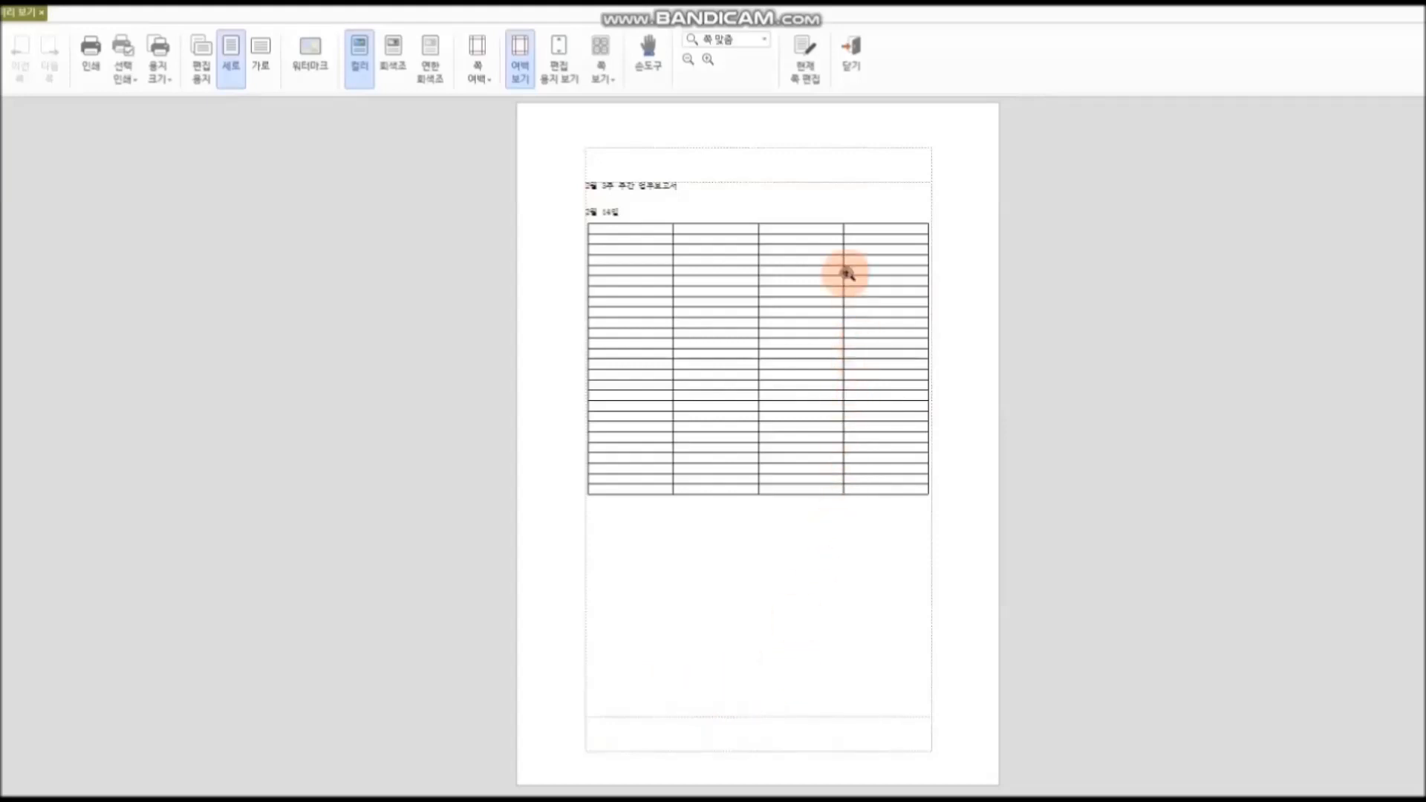
left_click(852, 61)
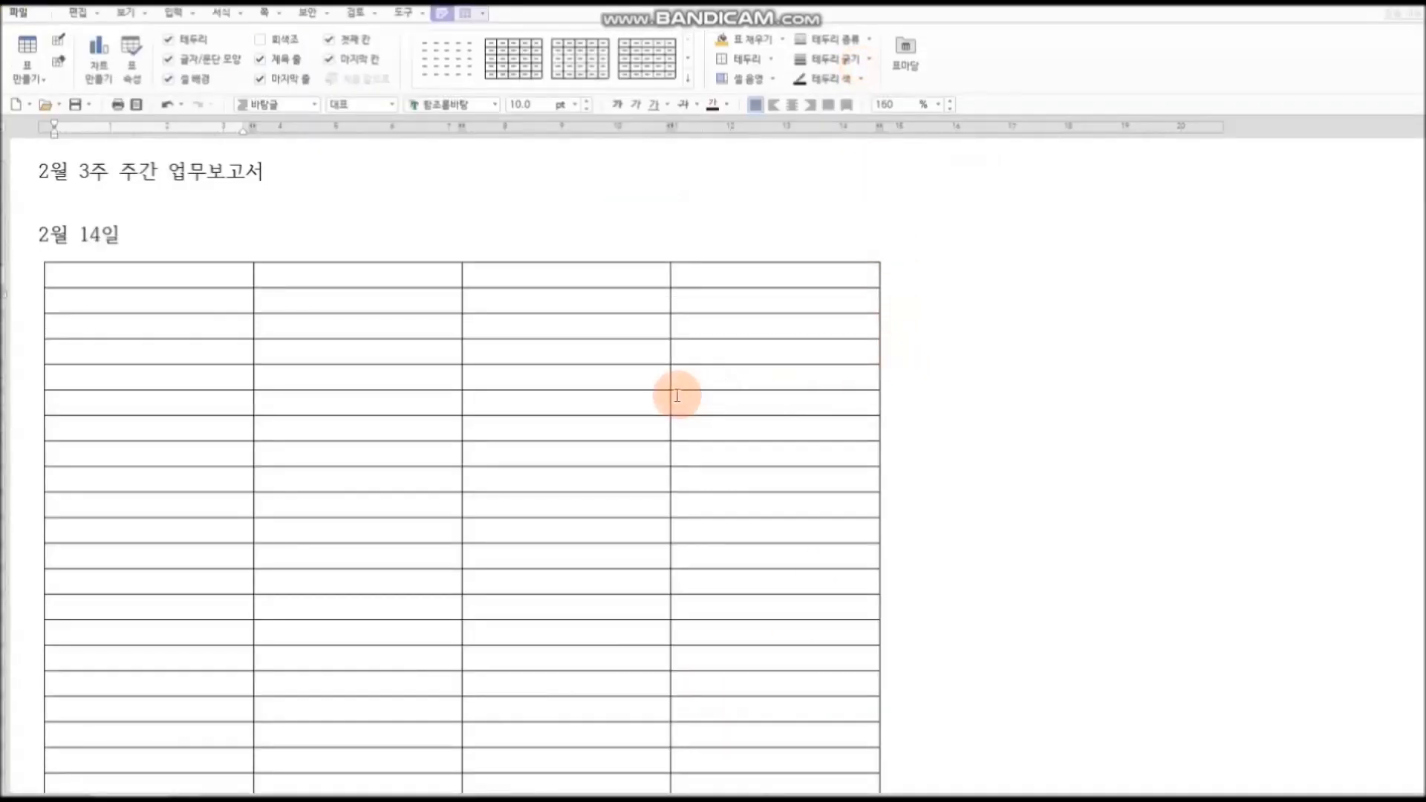
Step: Stretch the table's last row well down the page and check the table's extent in print preview
scroll(676, 395, "down", 5)
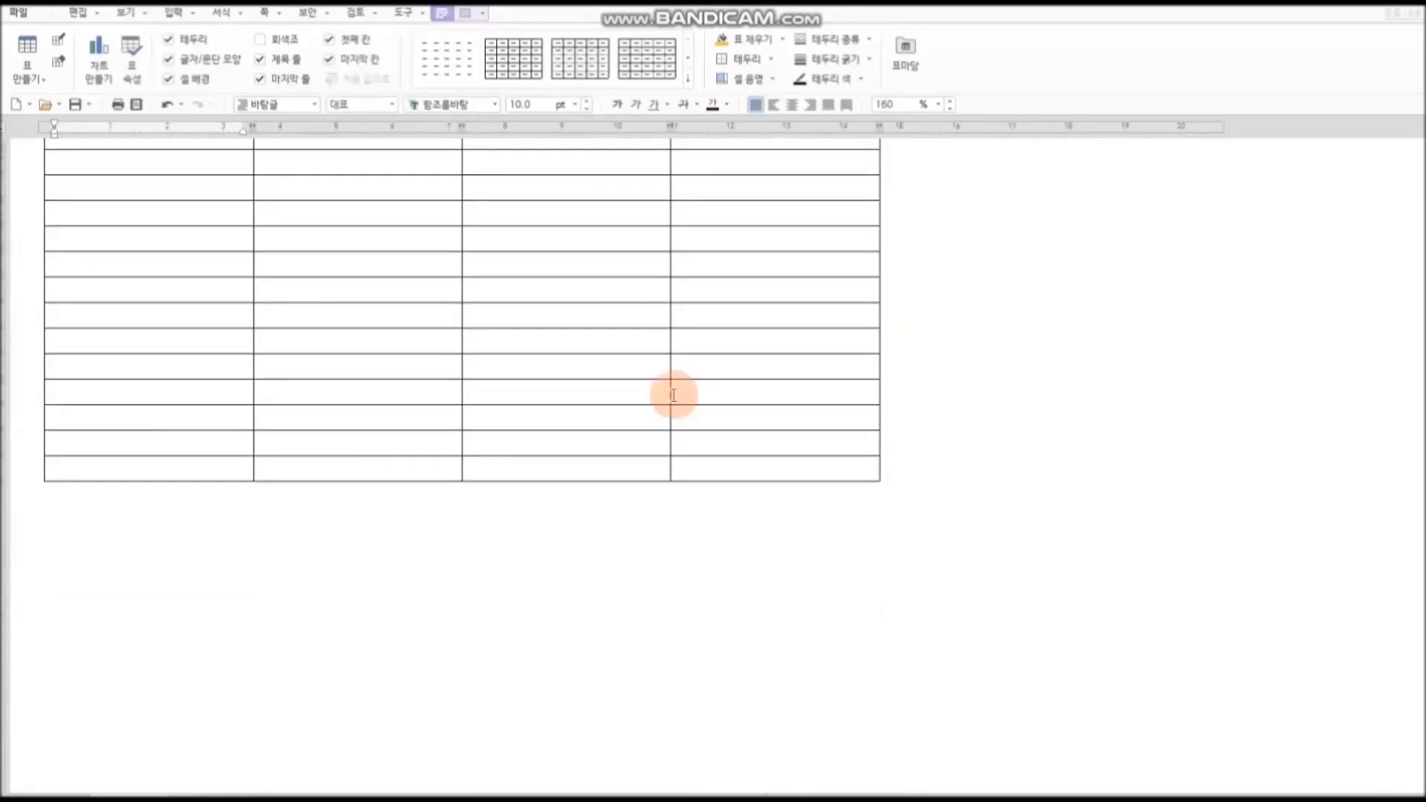
scroll(674, 395, "down", 3)
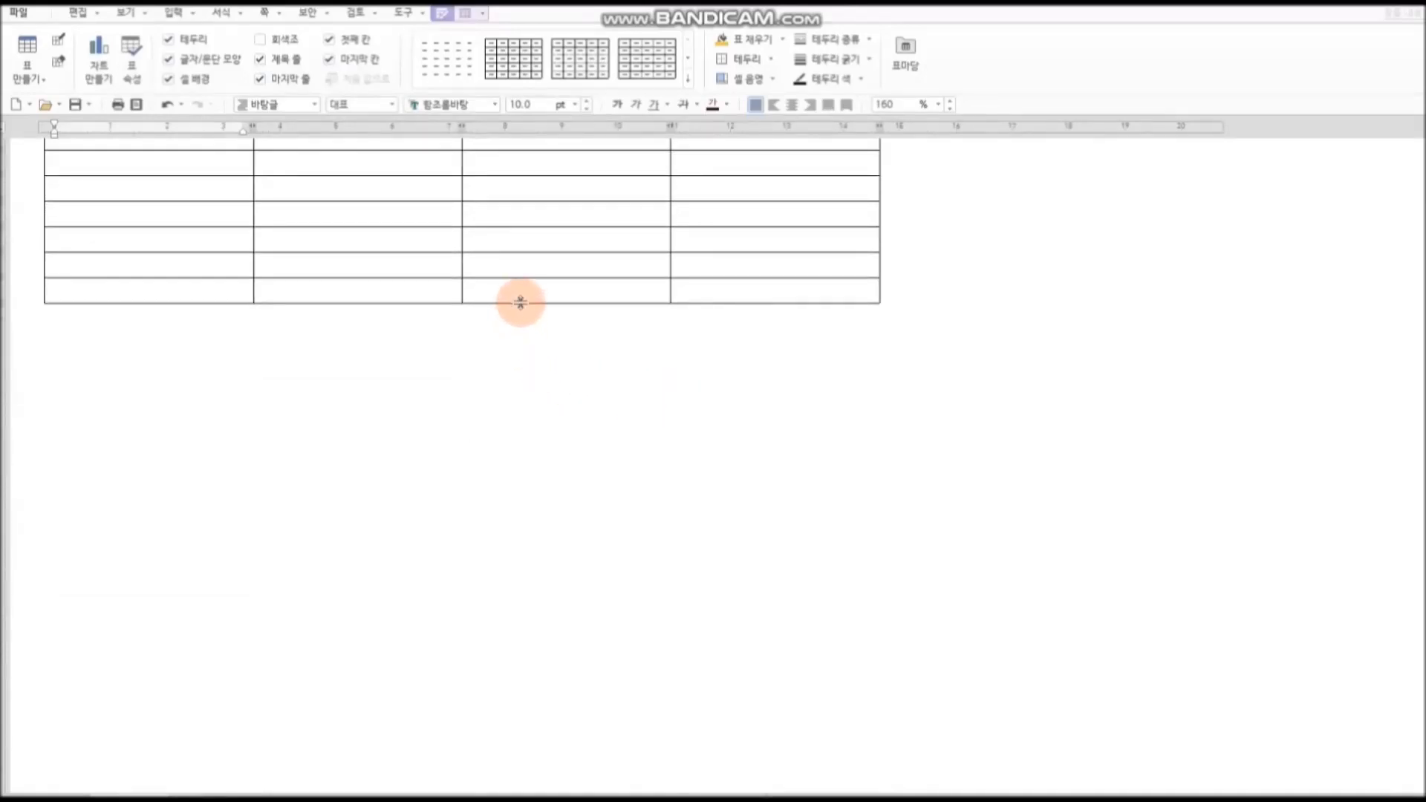
left_click_drag(521, 302, 517, 606)
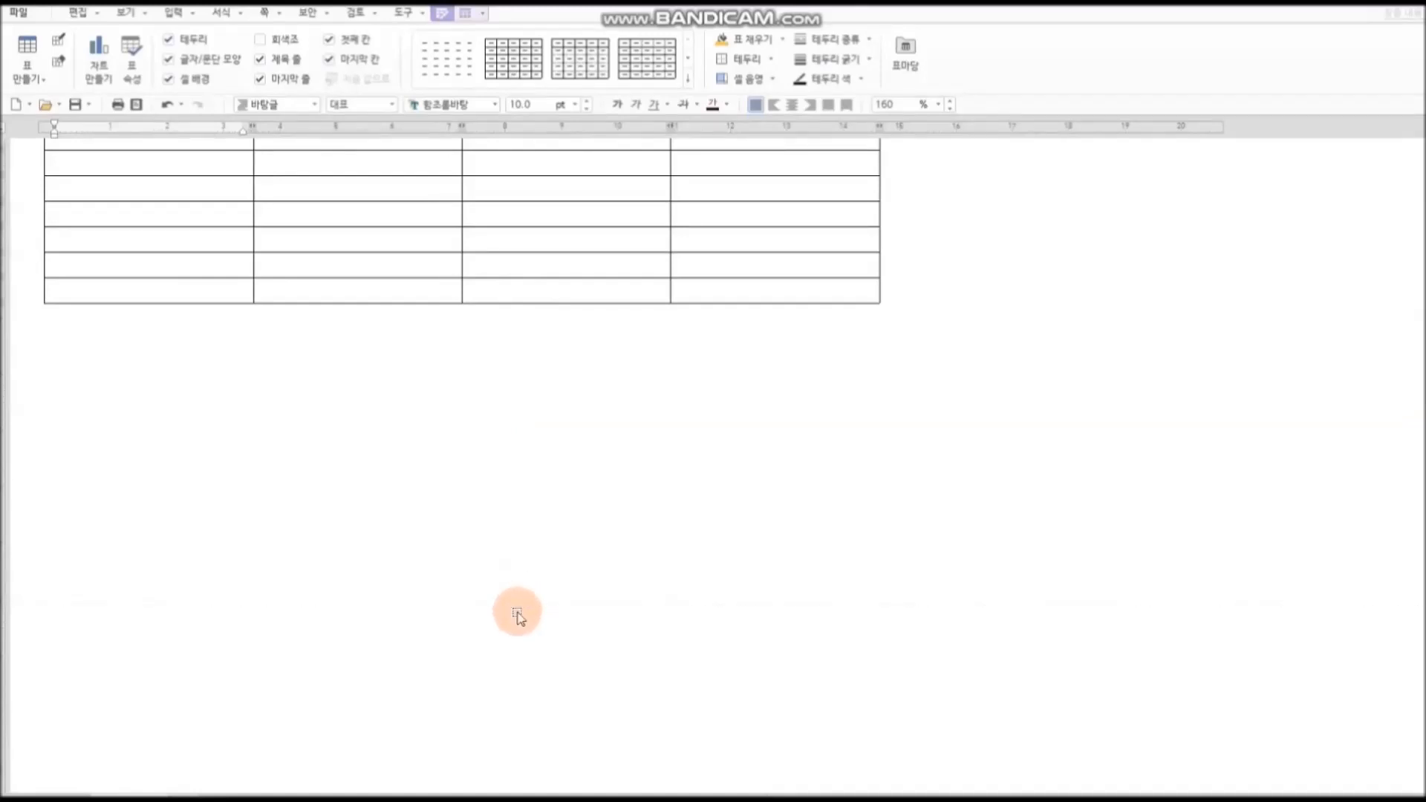
scroll(945, 421, "up", 7)
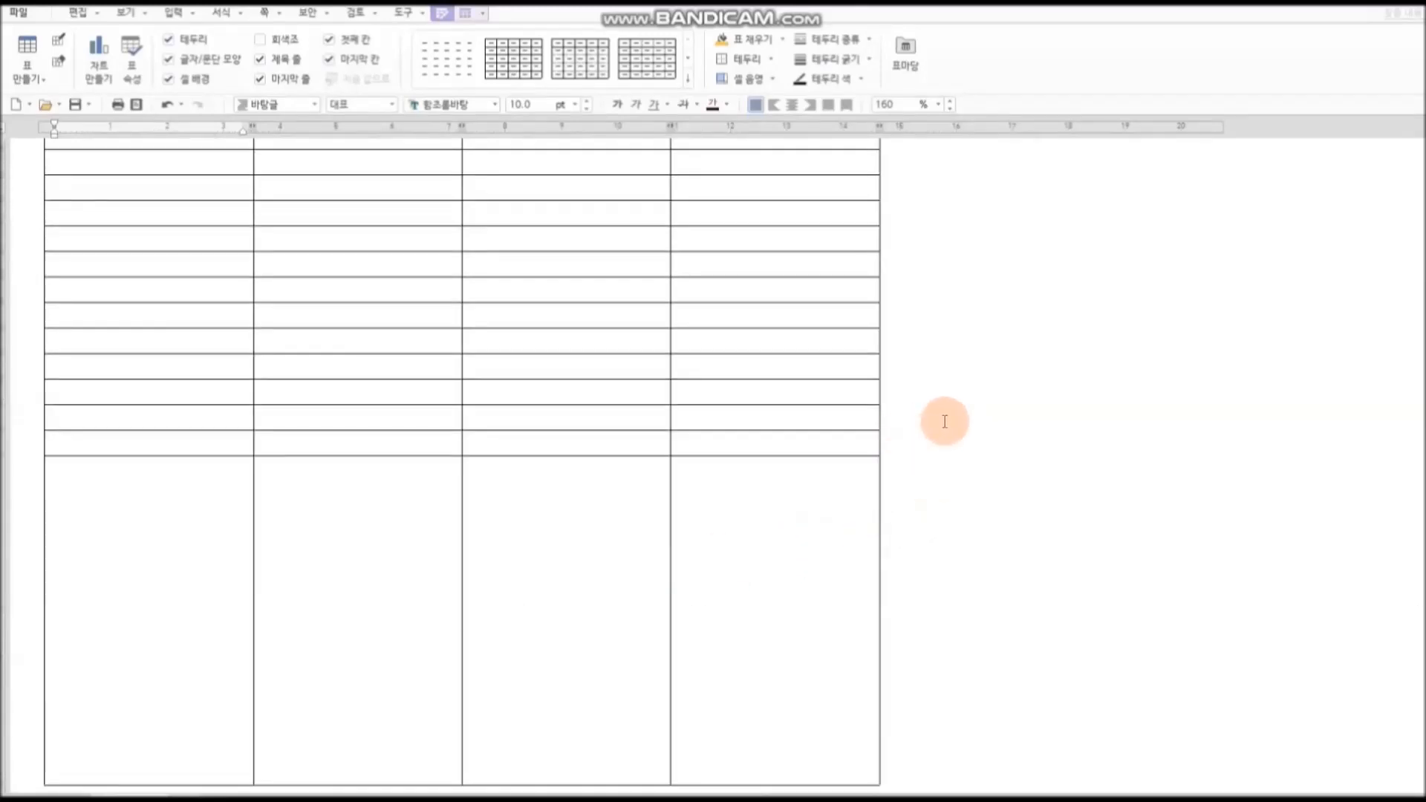
left_click(138, 106)
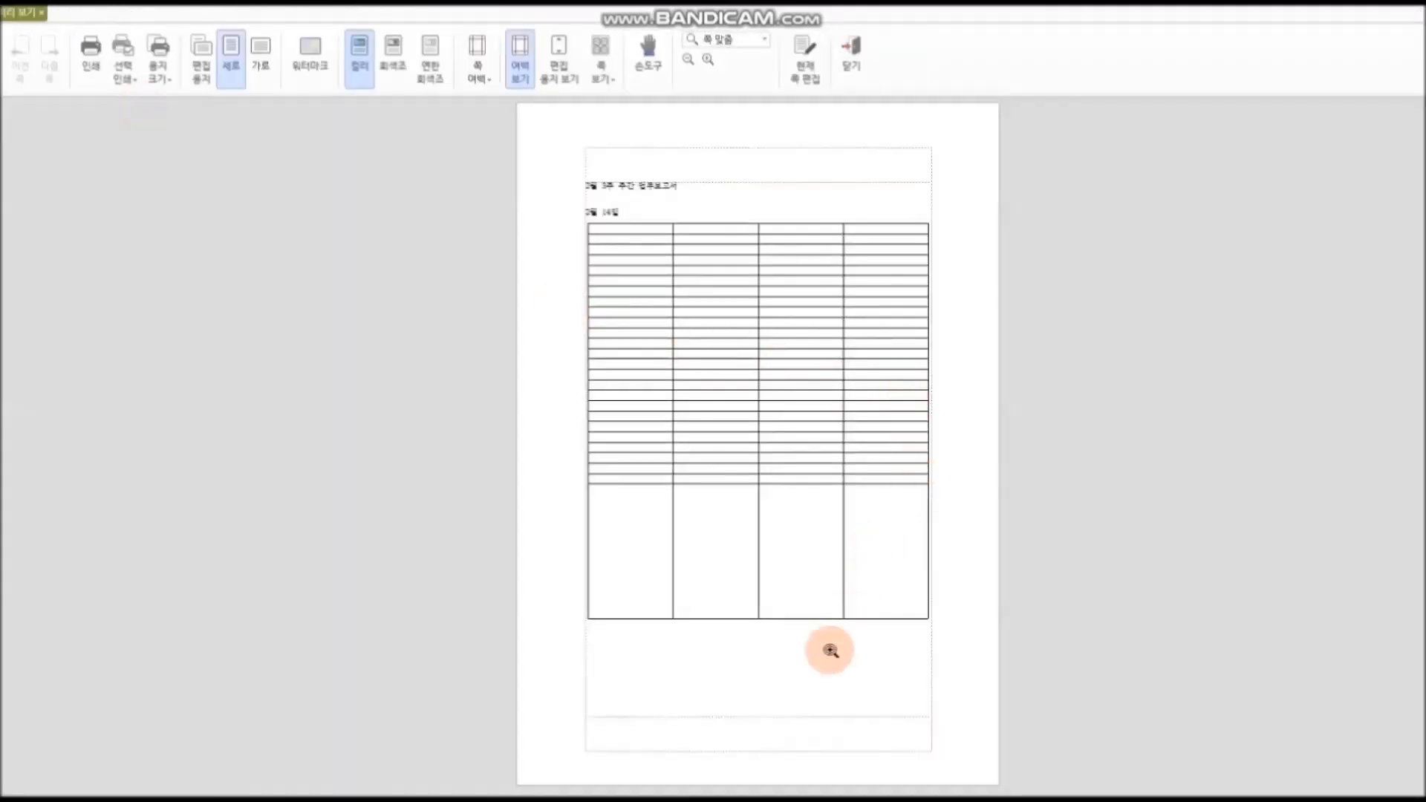
left_click(852, 56)
Step: Extend the table's bottom border slightly further down and check it against the margins in print preview
scroll(738, 424, "down", 8)
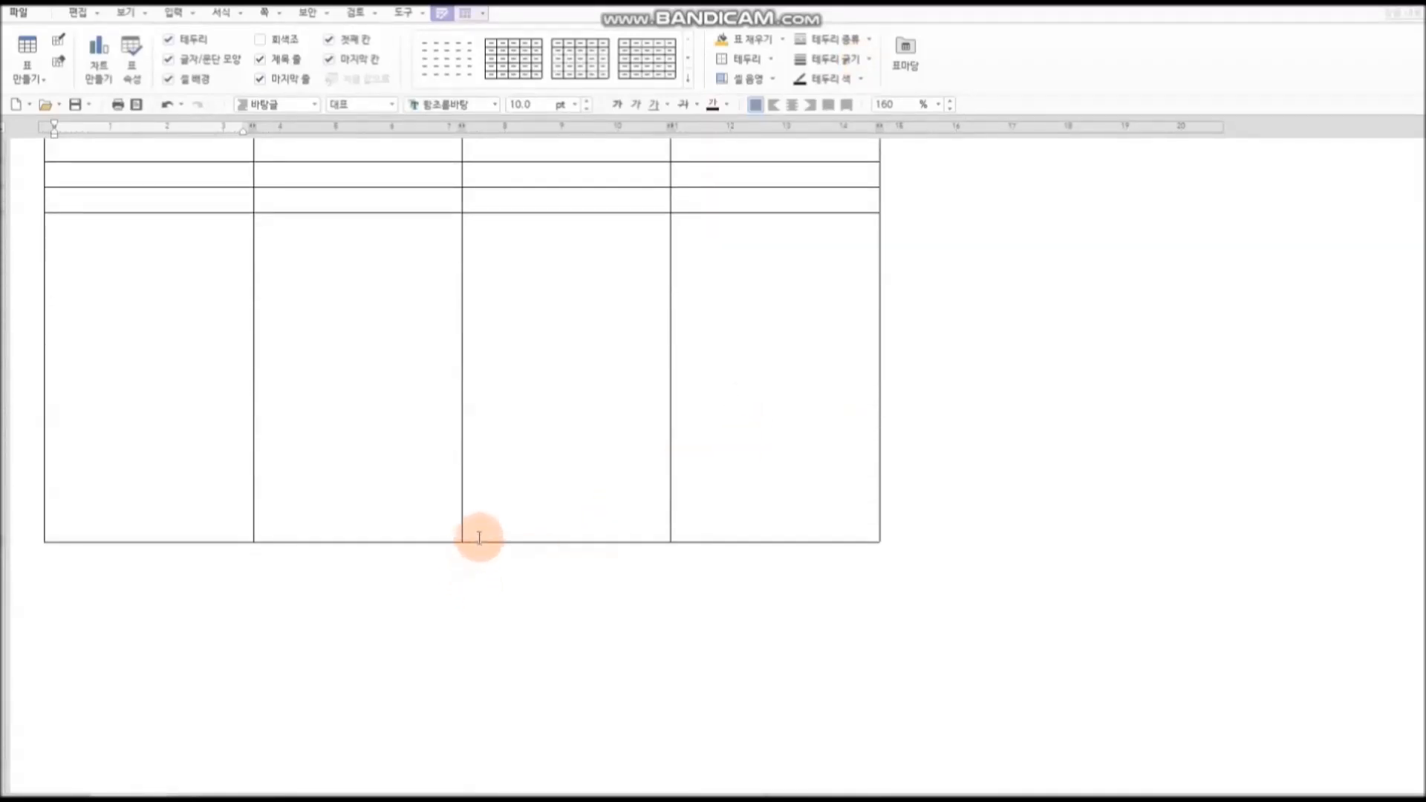
left_click_drag(479, 541, 462, 621)
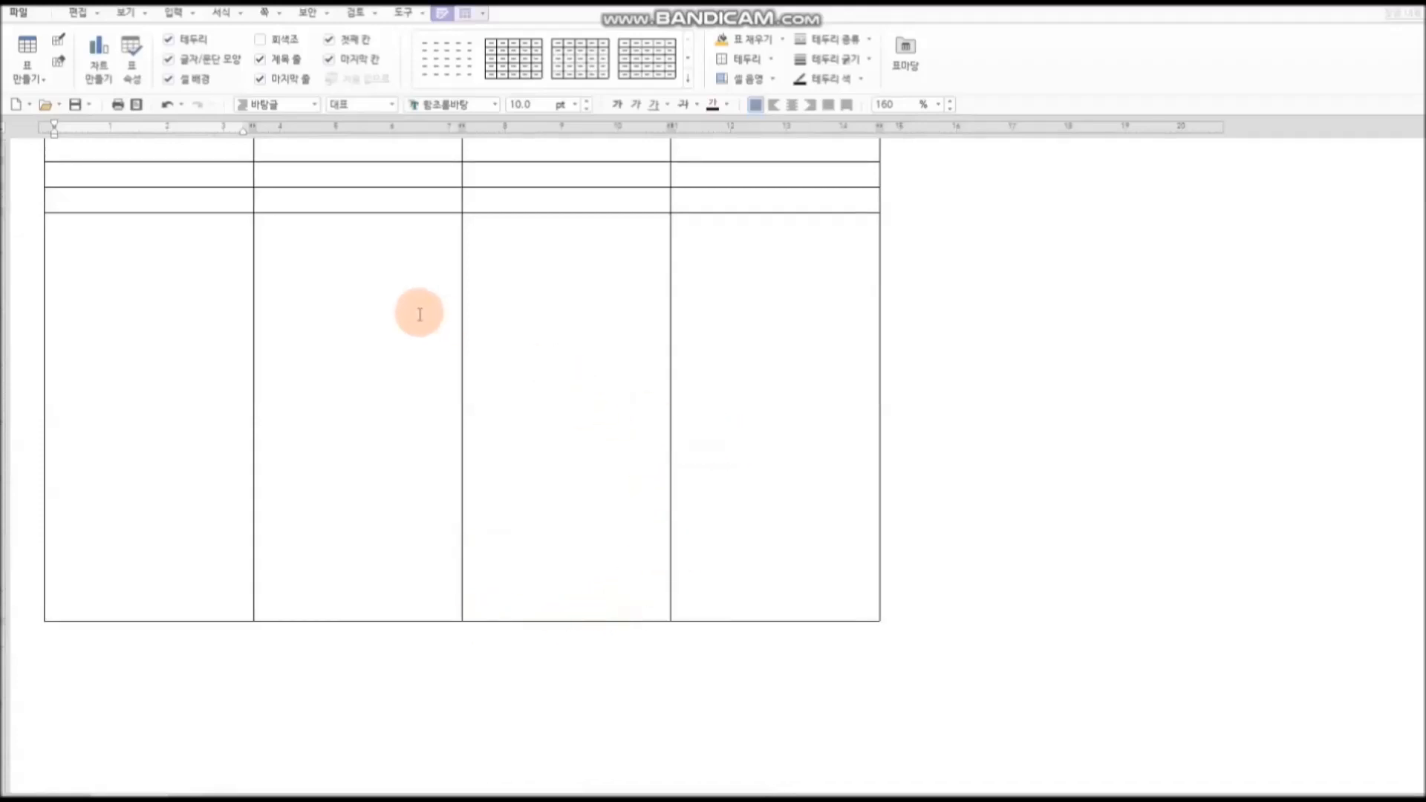
left_click(137, 106)
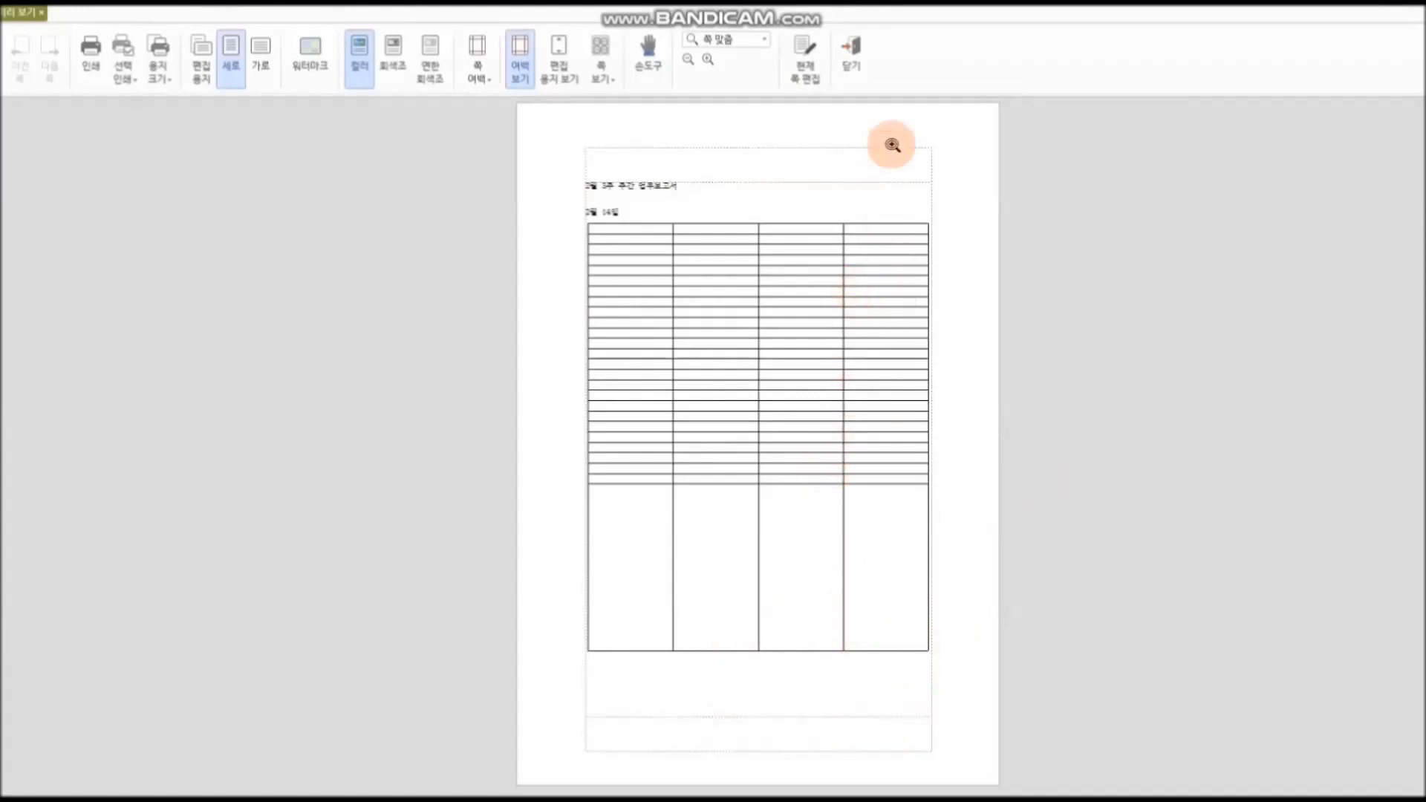
left_click(855, 63)
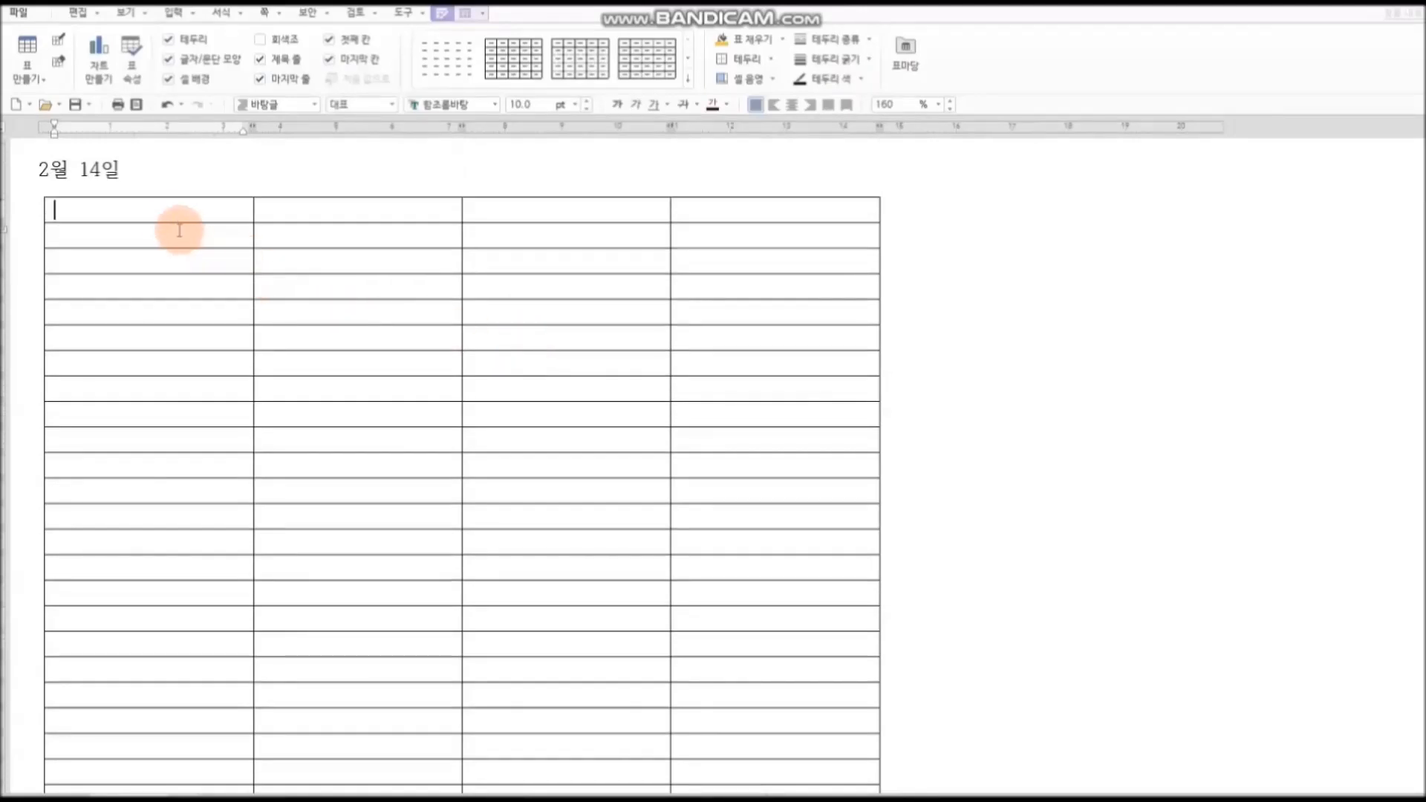
Step: Make all rows of the table equal in height
left_click_drag(167, 212, 734, 780)
left_click_drag(838, 644, 570, 428)
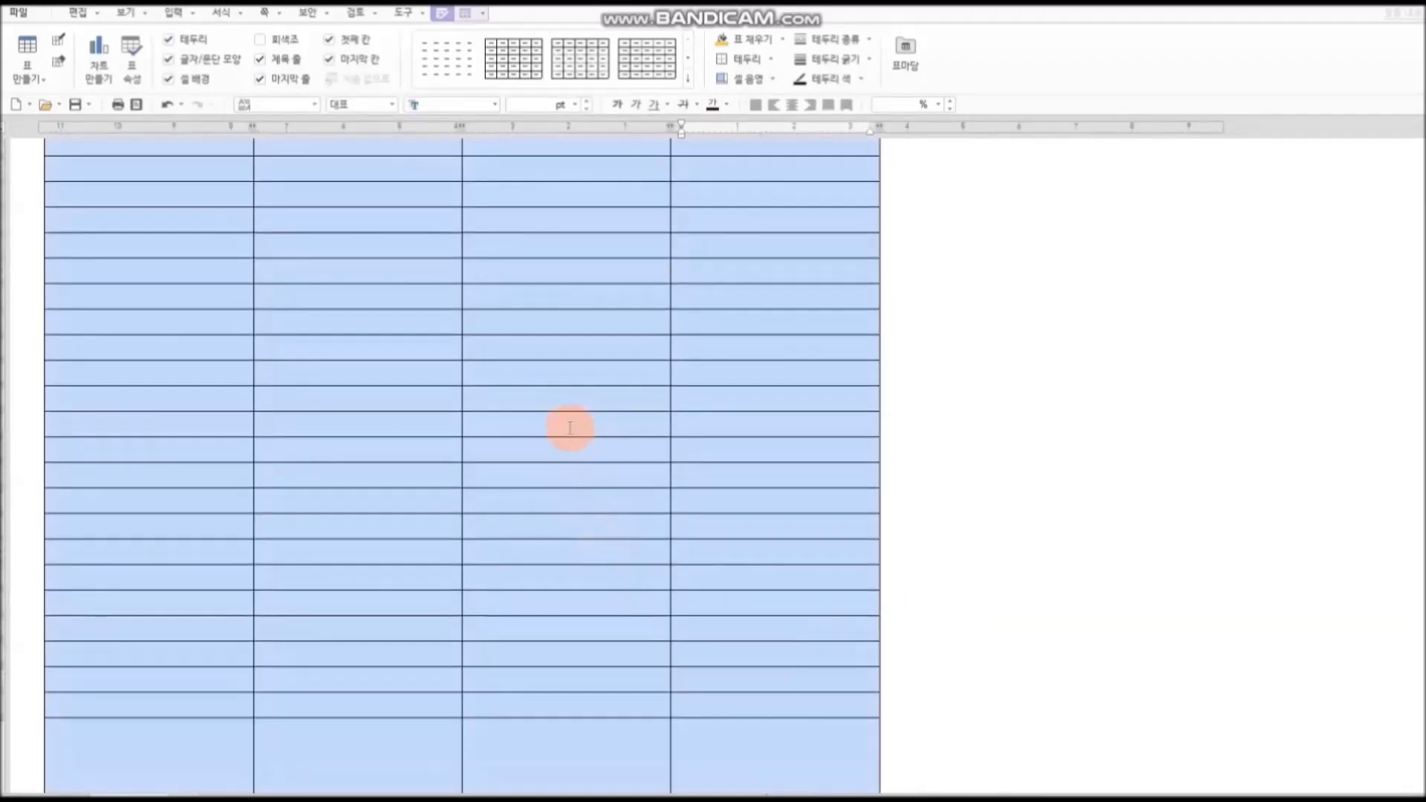
right_click(569, 427)
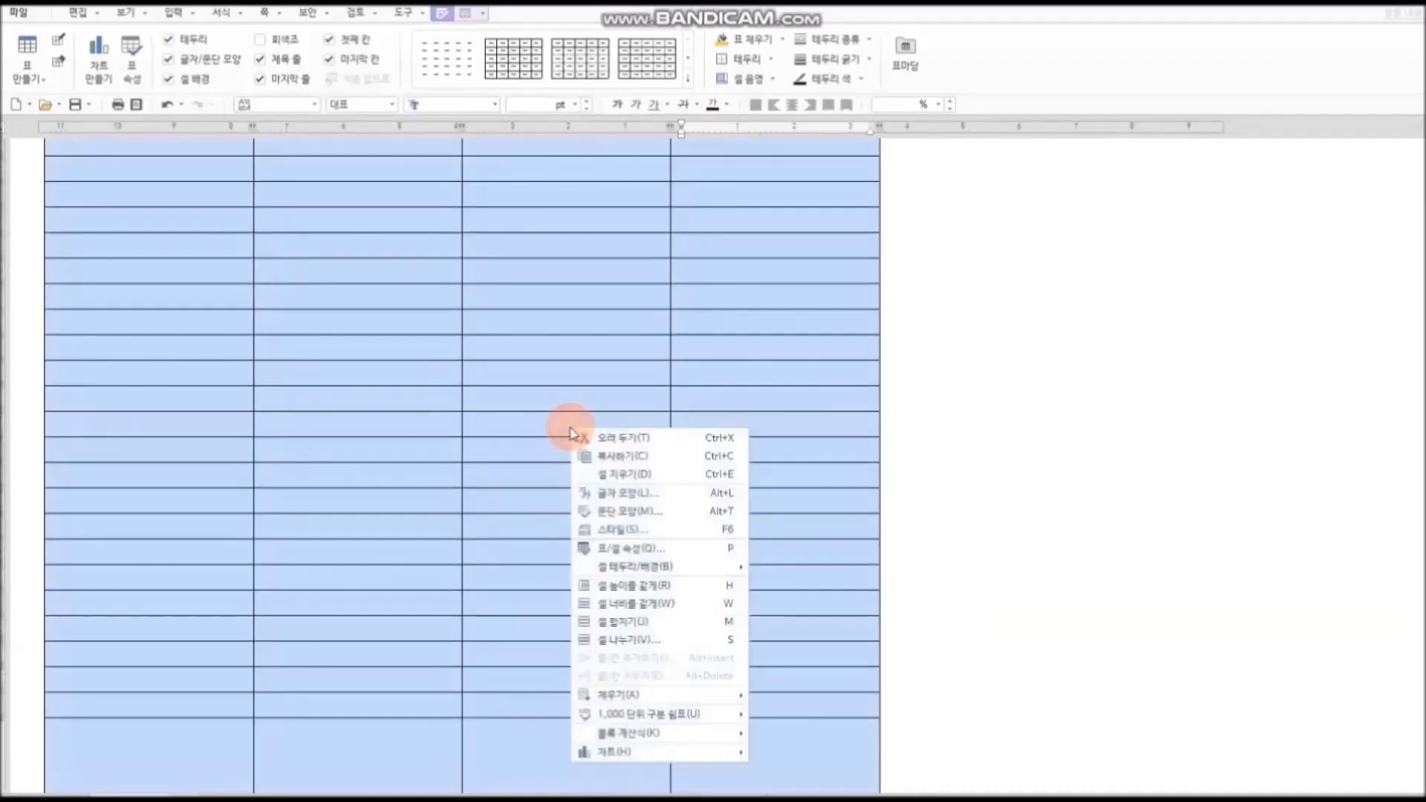
left_click(703, 585)
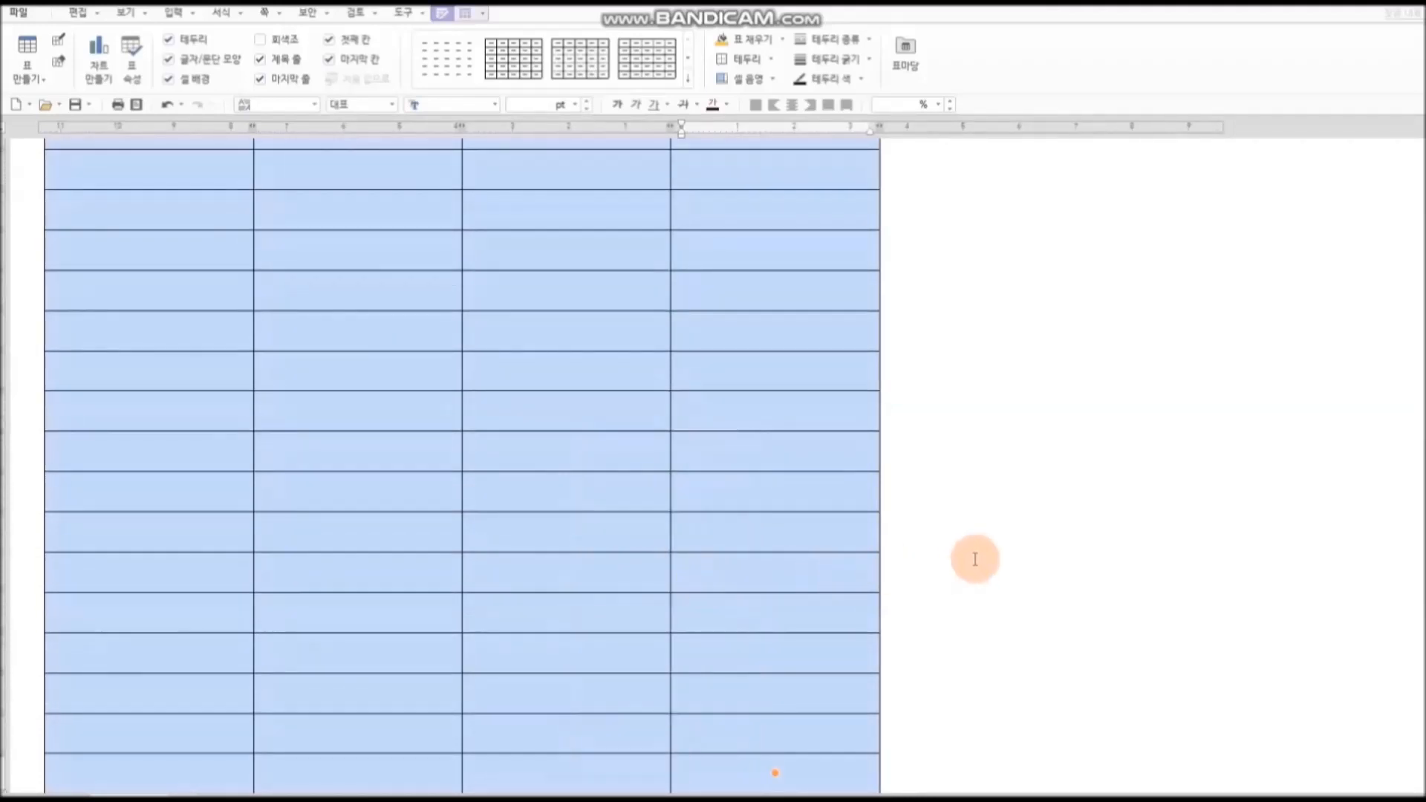
scroll(986, 556, "up", 3)
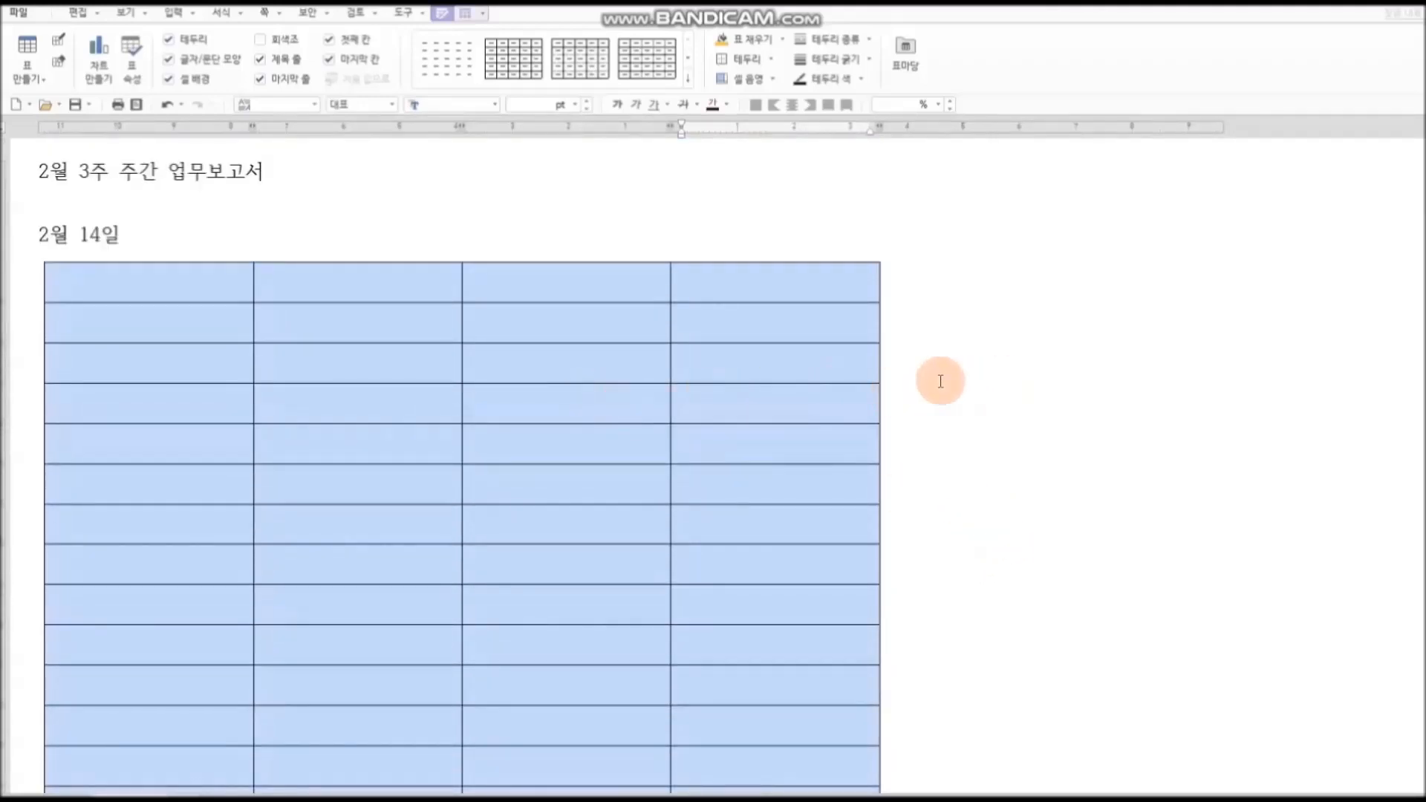
left_click(995, 388)
Step: Fill the table's first row with the column headings 일, 요일, 업무내용 and 비고
left_click(206, 280)
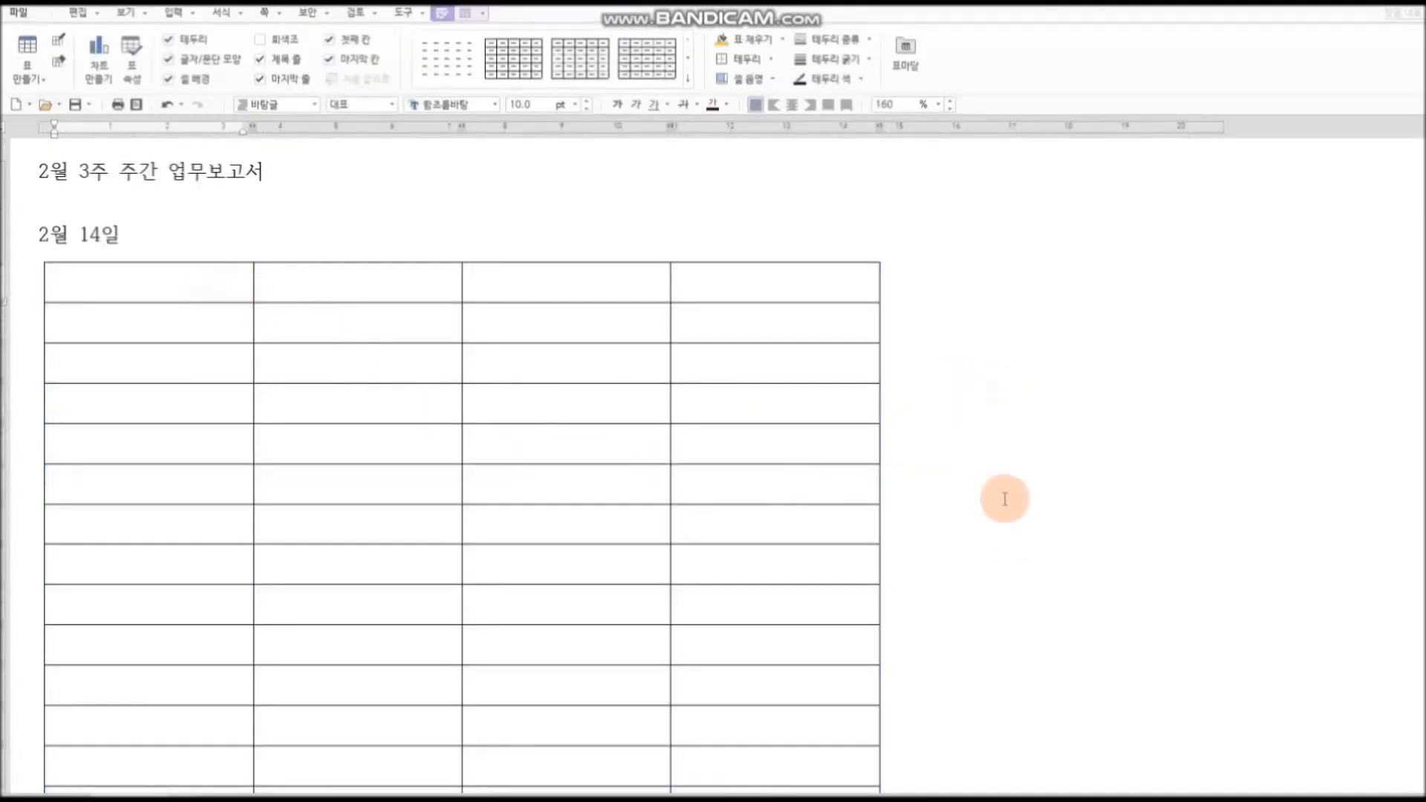
key("Tab")
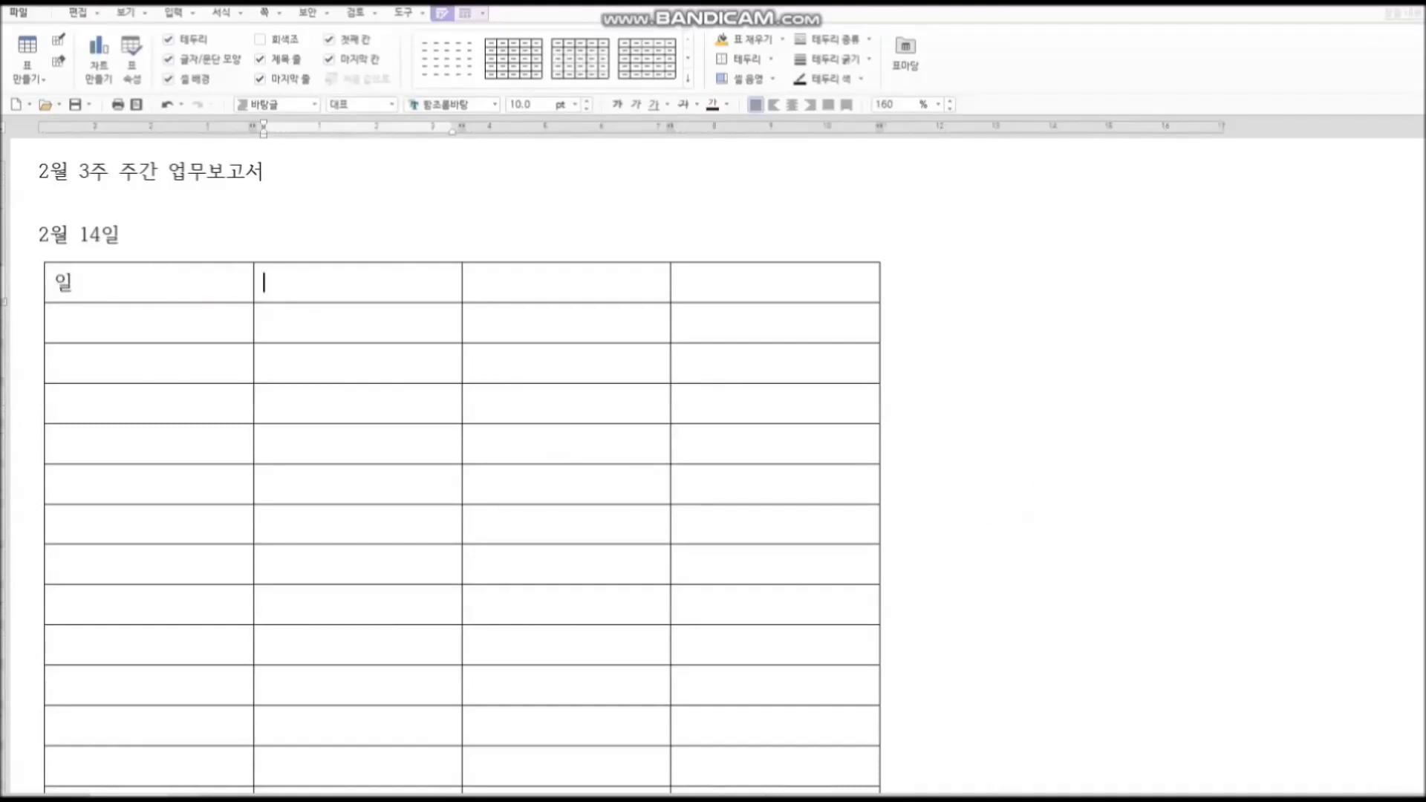
type("요일")
key("Tab")
type("업무냉")
type("용")
key("Tab")
type("비고")
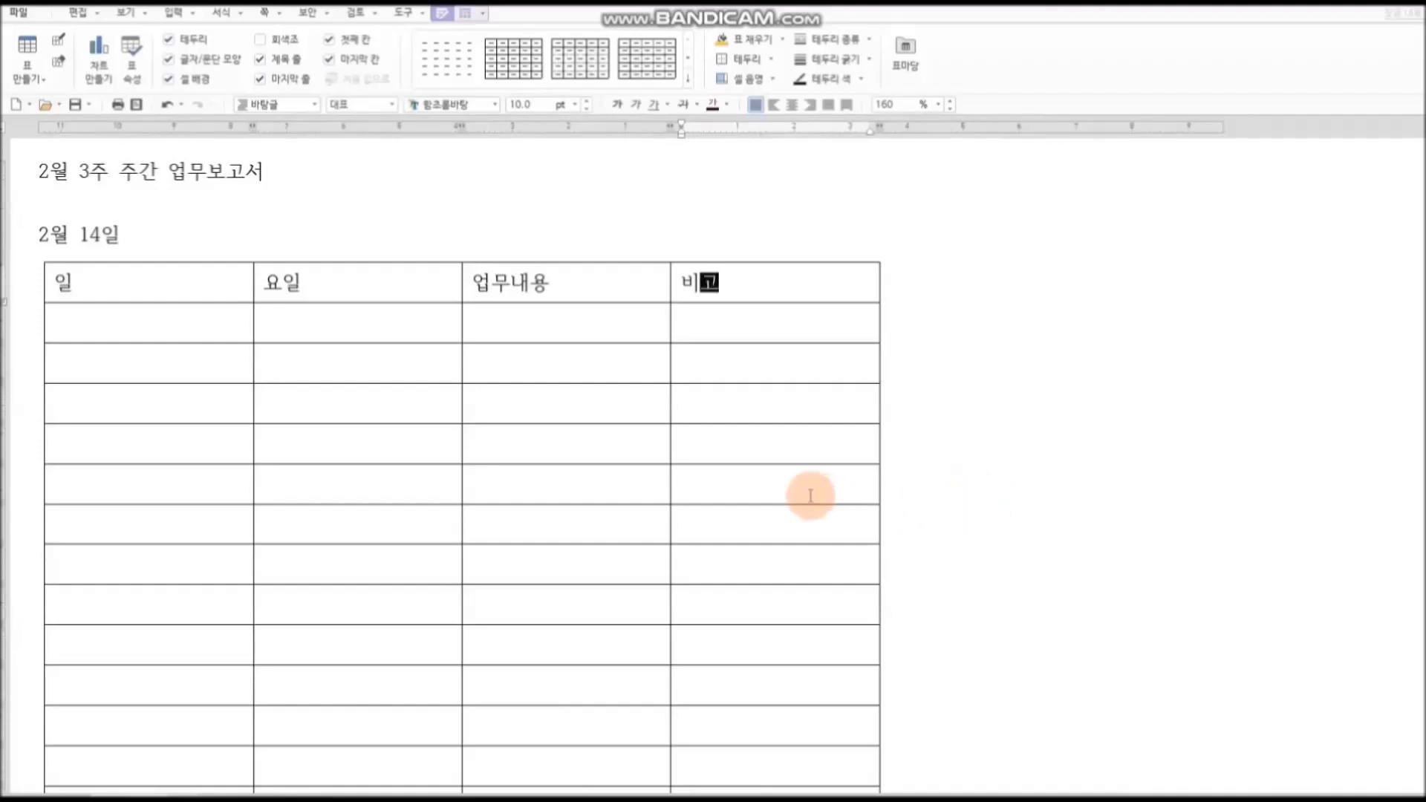
Step: Center the four column headings in the table's first row
left_click_drag(137, 275, 708, 289)
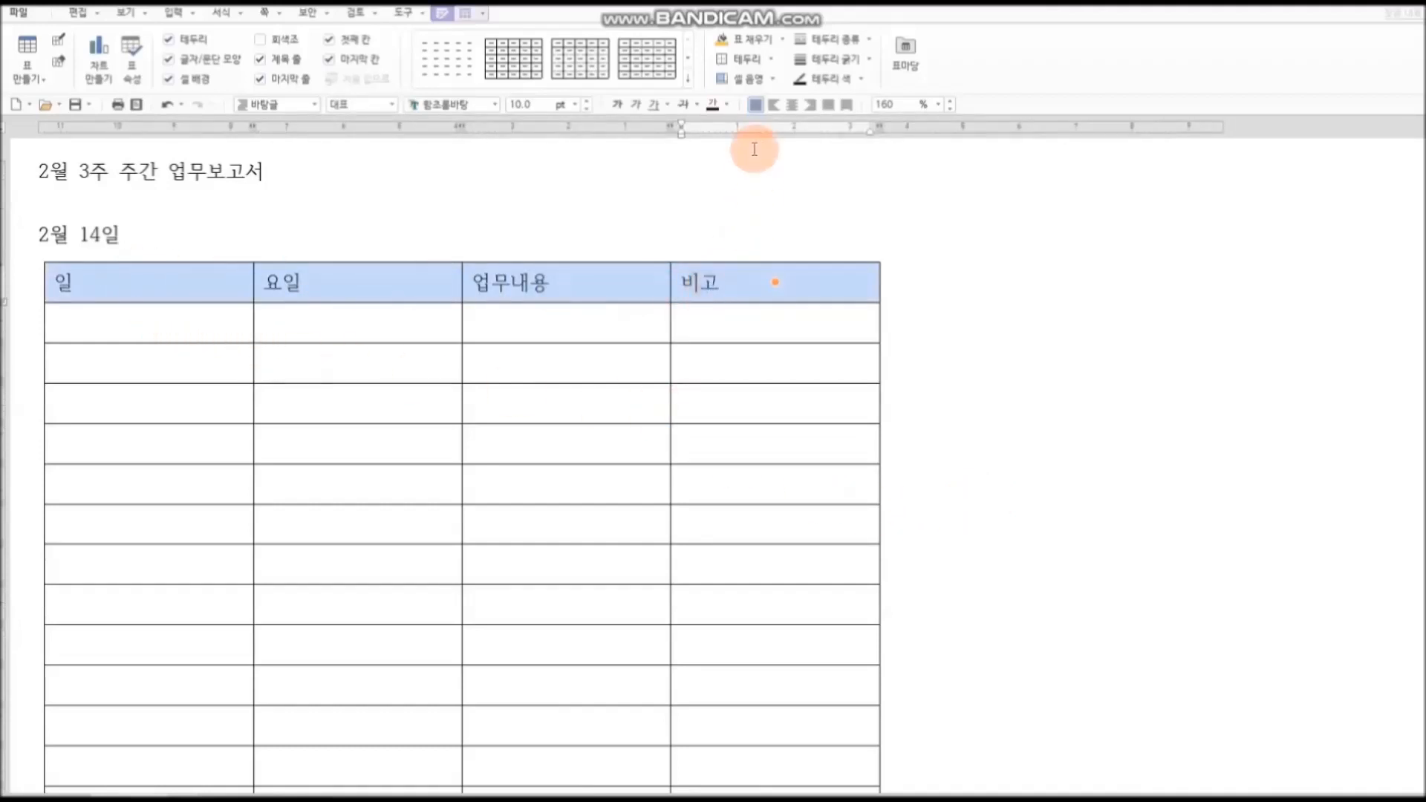
left_click(791, 104)
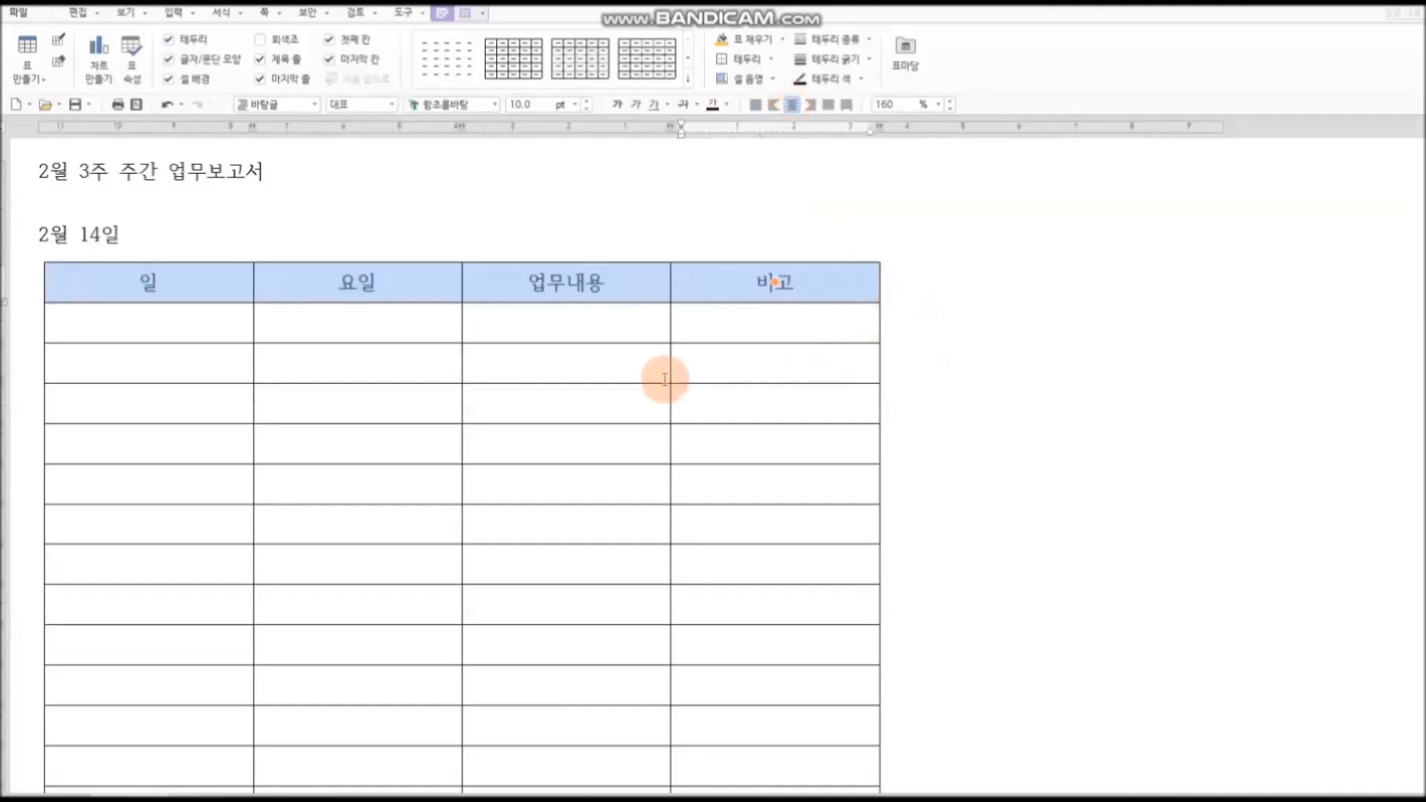
left_click(453, 230)
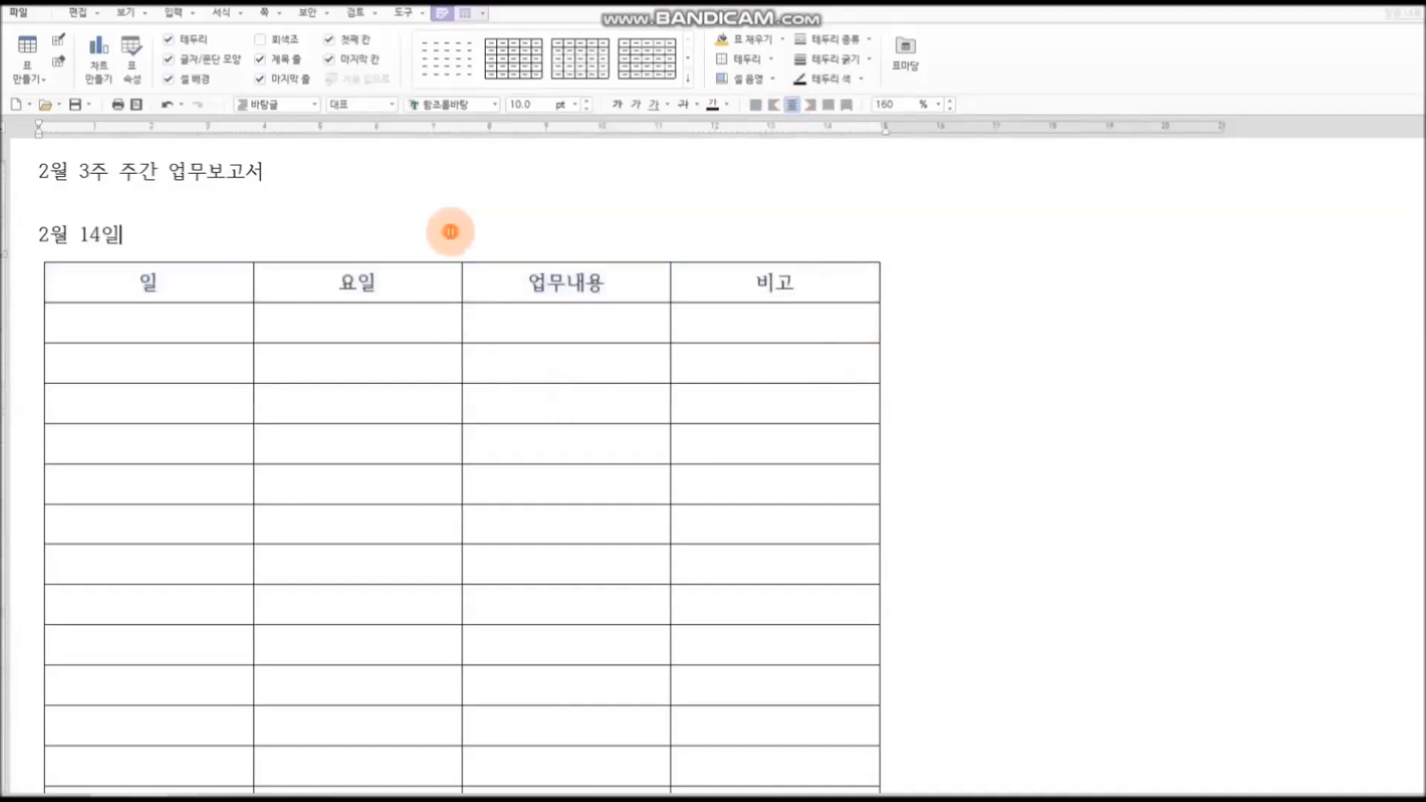
Step: Inspect the full page in print preview at 100 % zoom down to the table's end, and close the preview
left_click(138, 105)
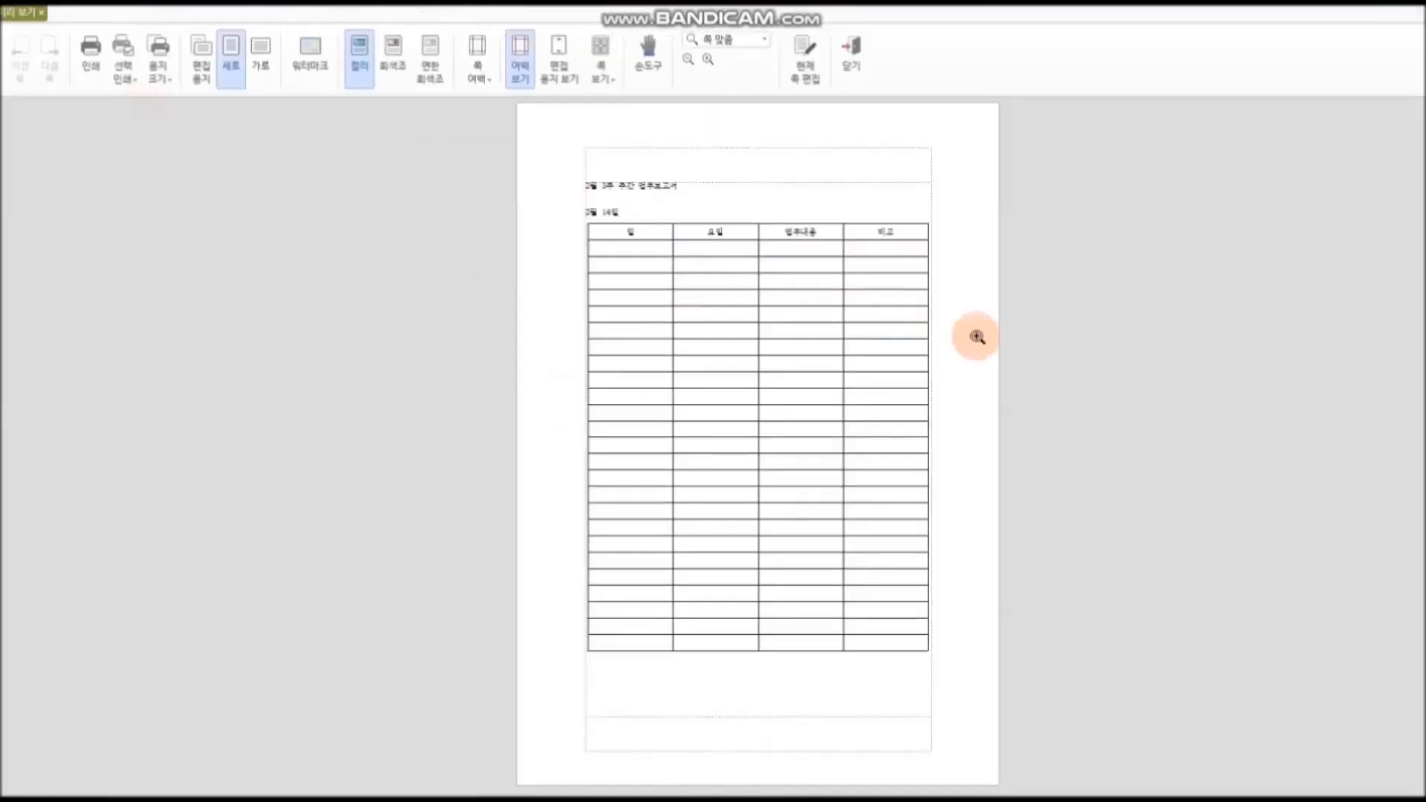
left_click(884, 365)
scroll(1098, 427, "down", 3)
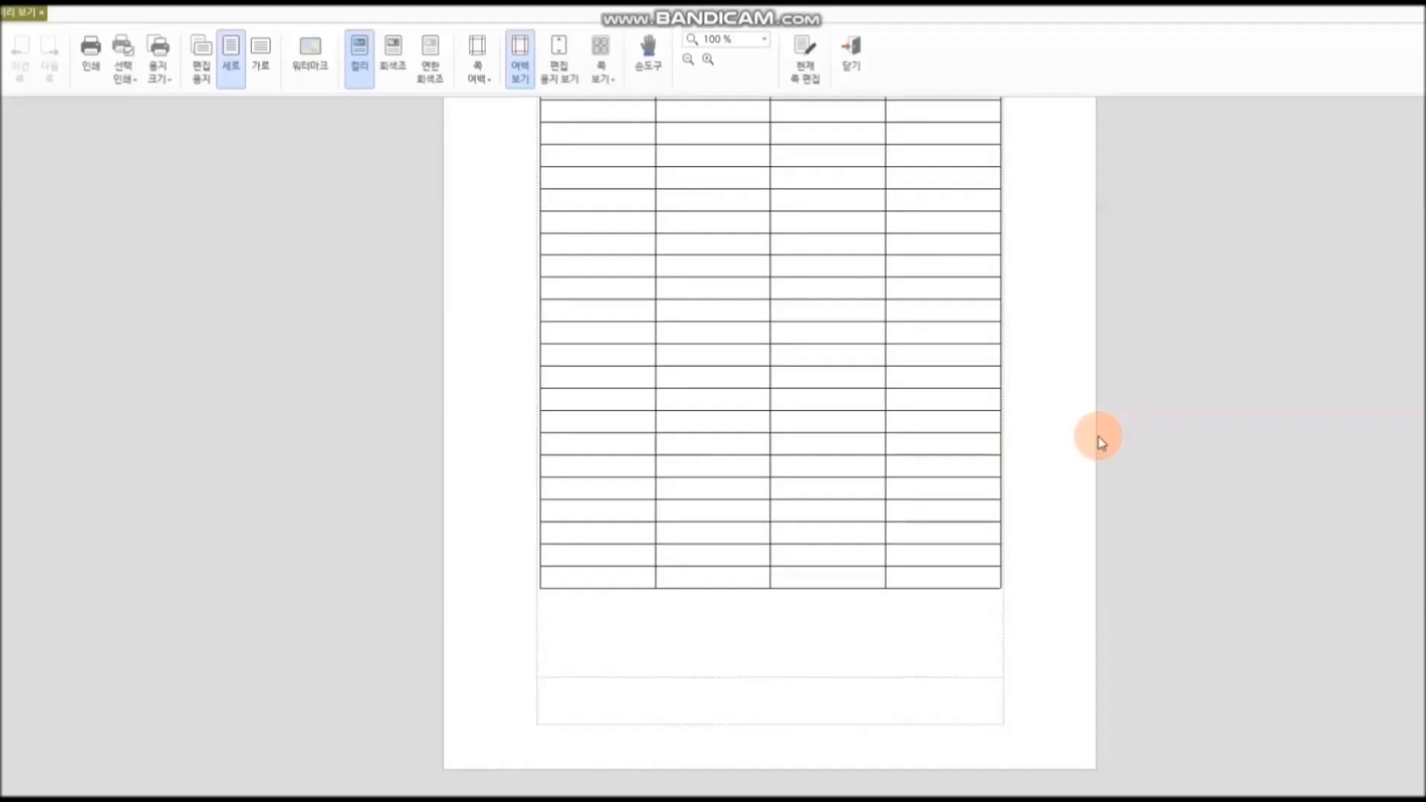
scroll(1098, 439, "up", 5)
left_click(854, 58)
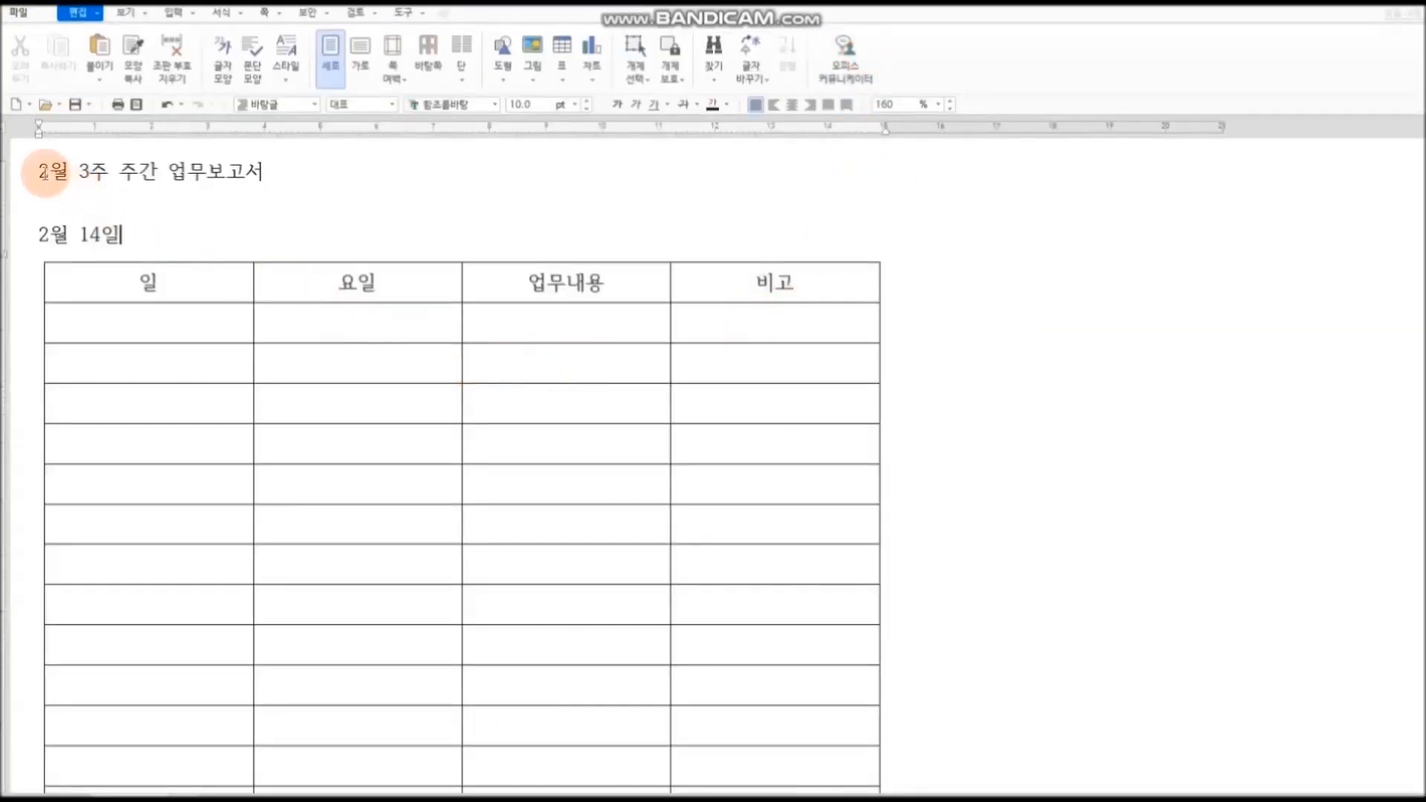
Step: Center the title line 2월 3주 주간 업무보고서 on the page
left_click_drag(46, 173, 318, 169)
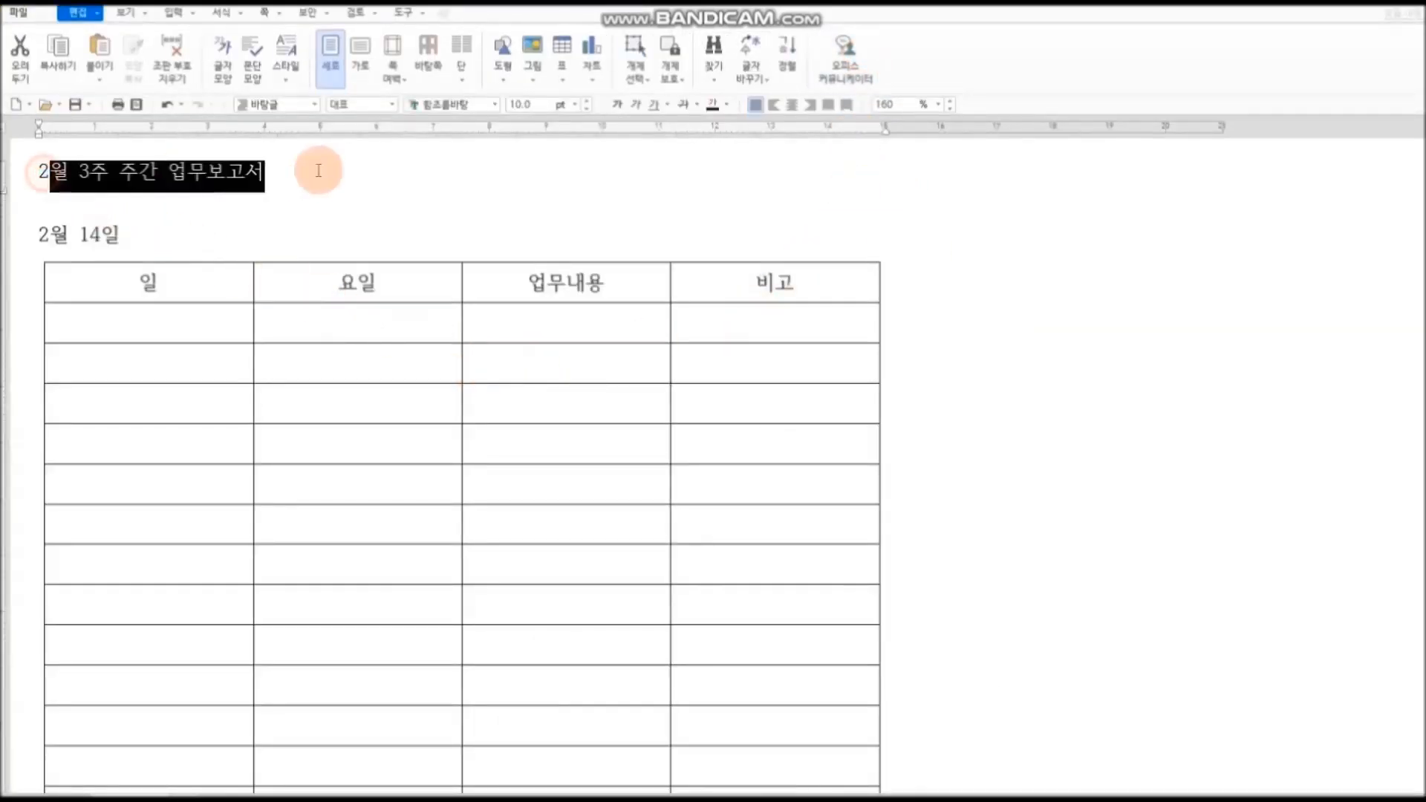
left_click(797, 108)
left_click(453, 225)
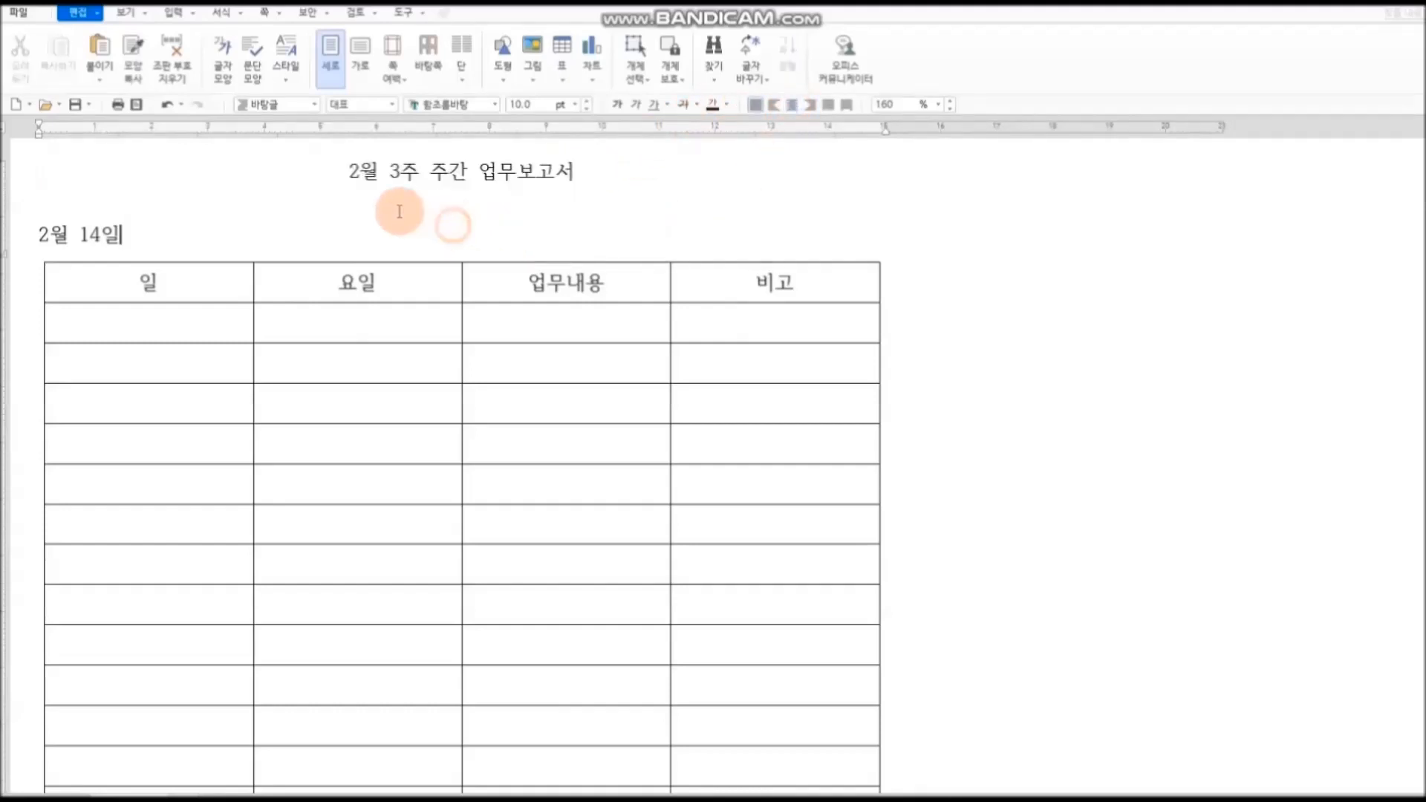
Step: Set the report title's font size to 11 pt and make it bold
left_click_drag(344, 170, 583, 168)
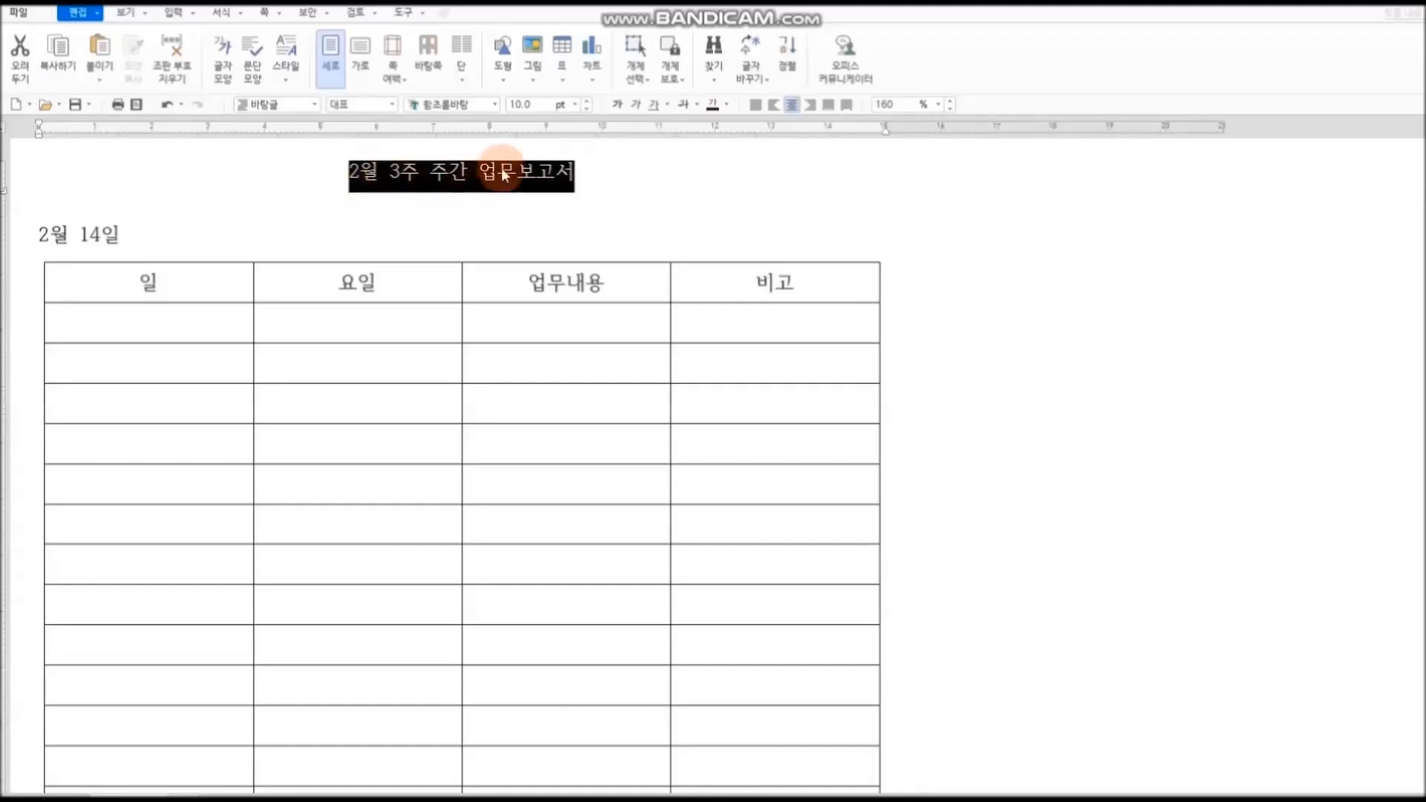
left_click(588, 104)
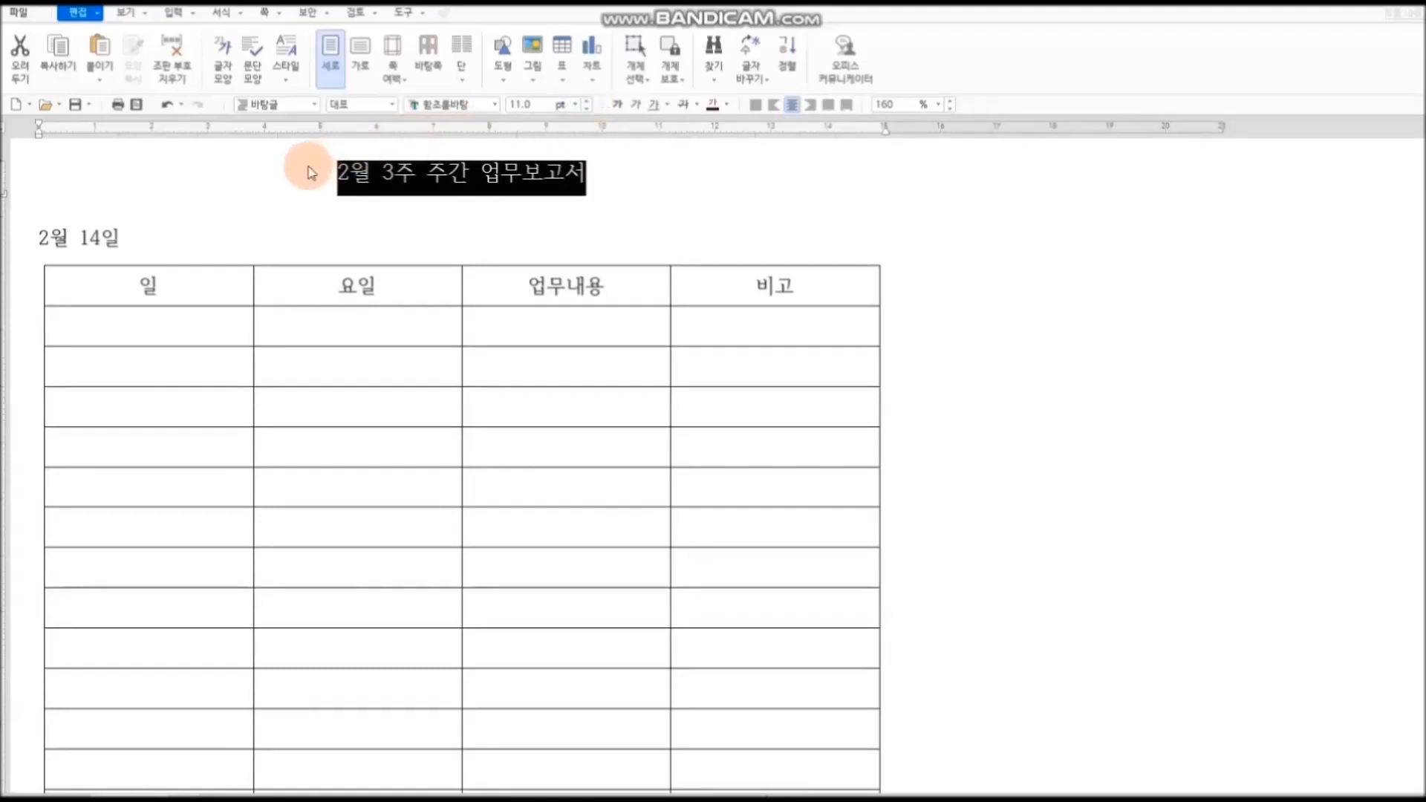
left_click(627, 106)
left_click(141, 243)
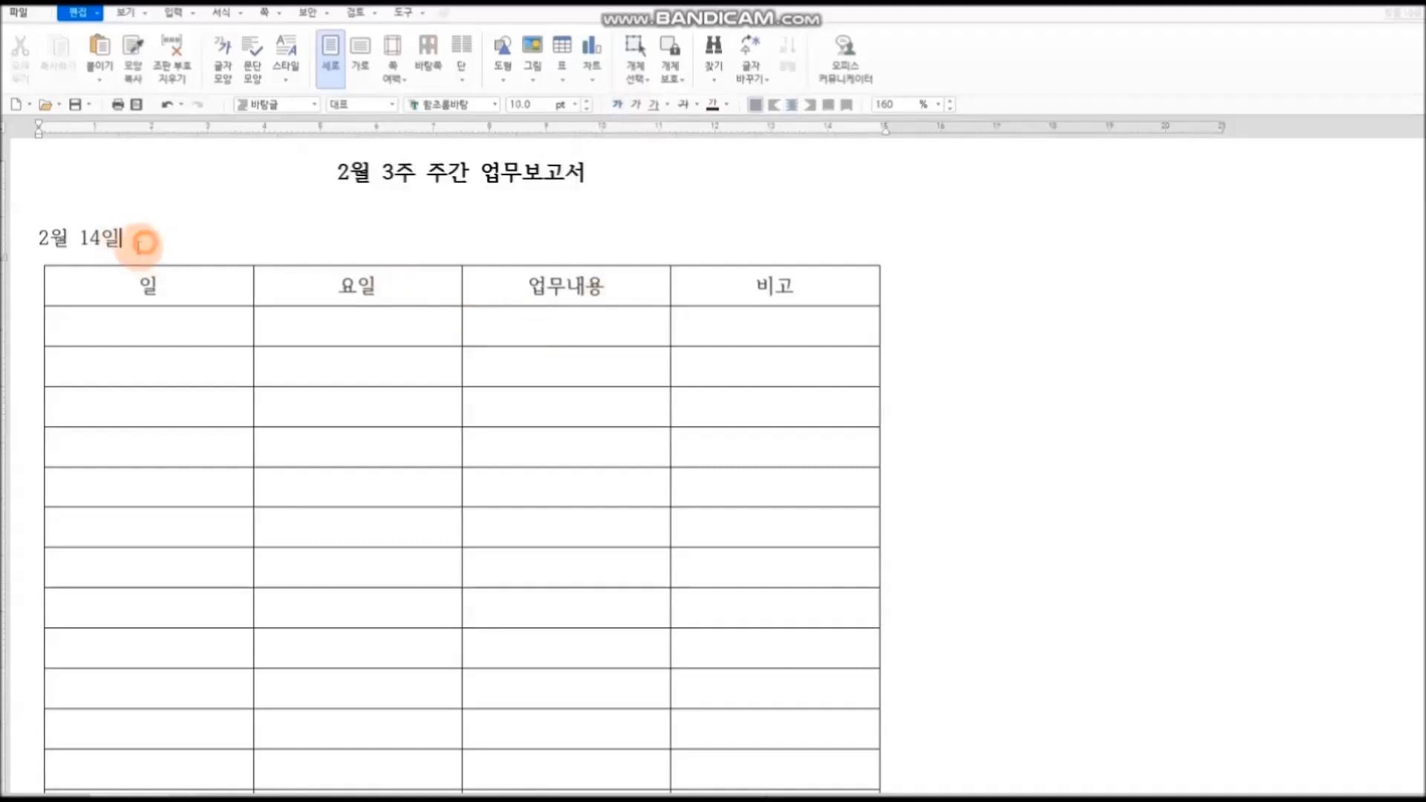
Step: Indent the 2월 14일 date line slightly, and narrow the 일, 요일 and 비고 columns to about 2.1, 1.9 and 2.6 cm, widening 업무내용
left_click(40, 242)
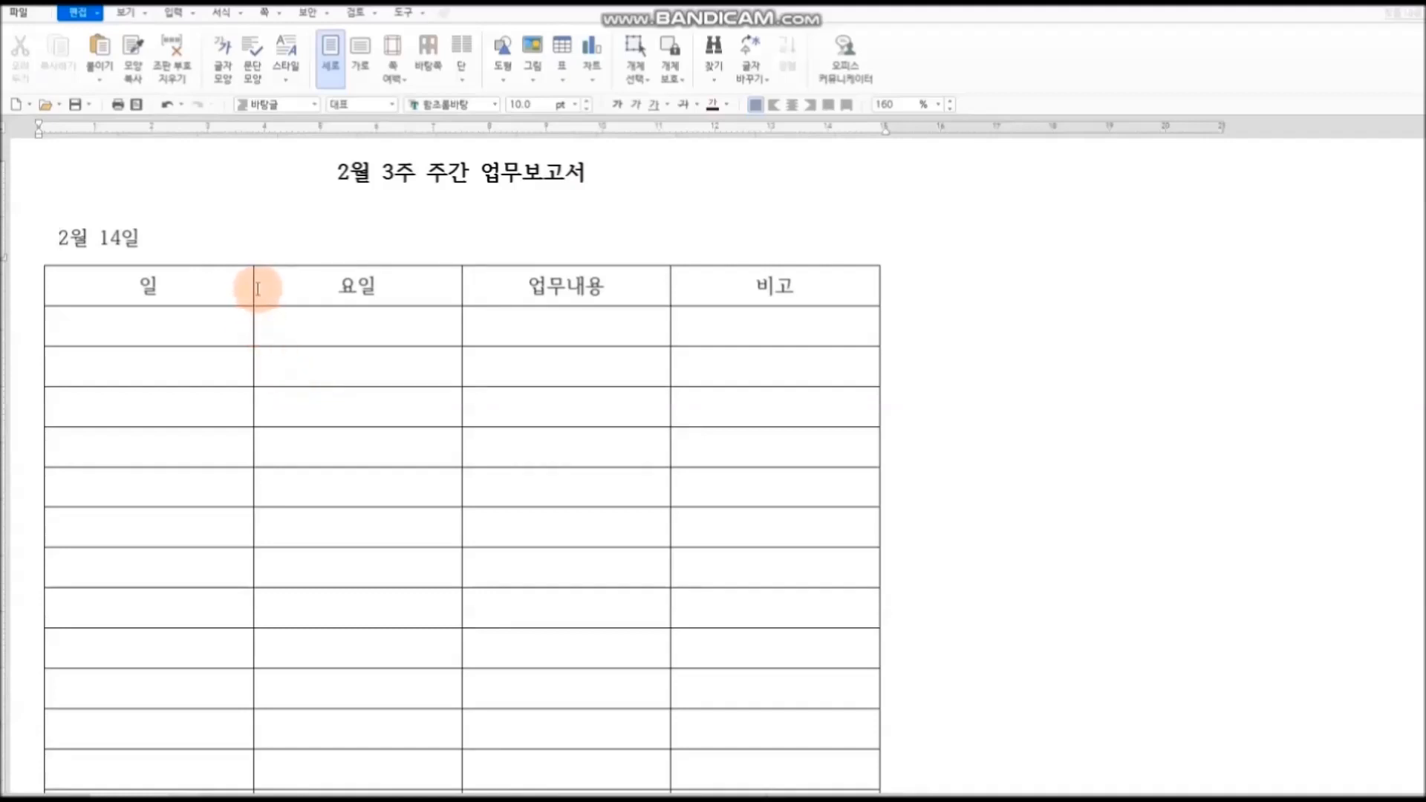
left_click_drag(253, 288, 162, 288)
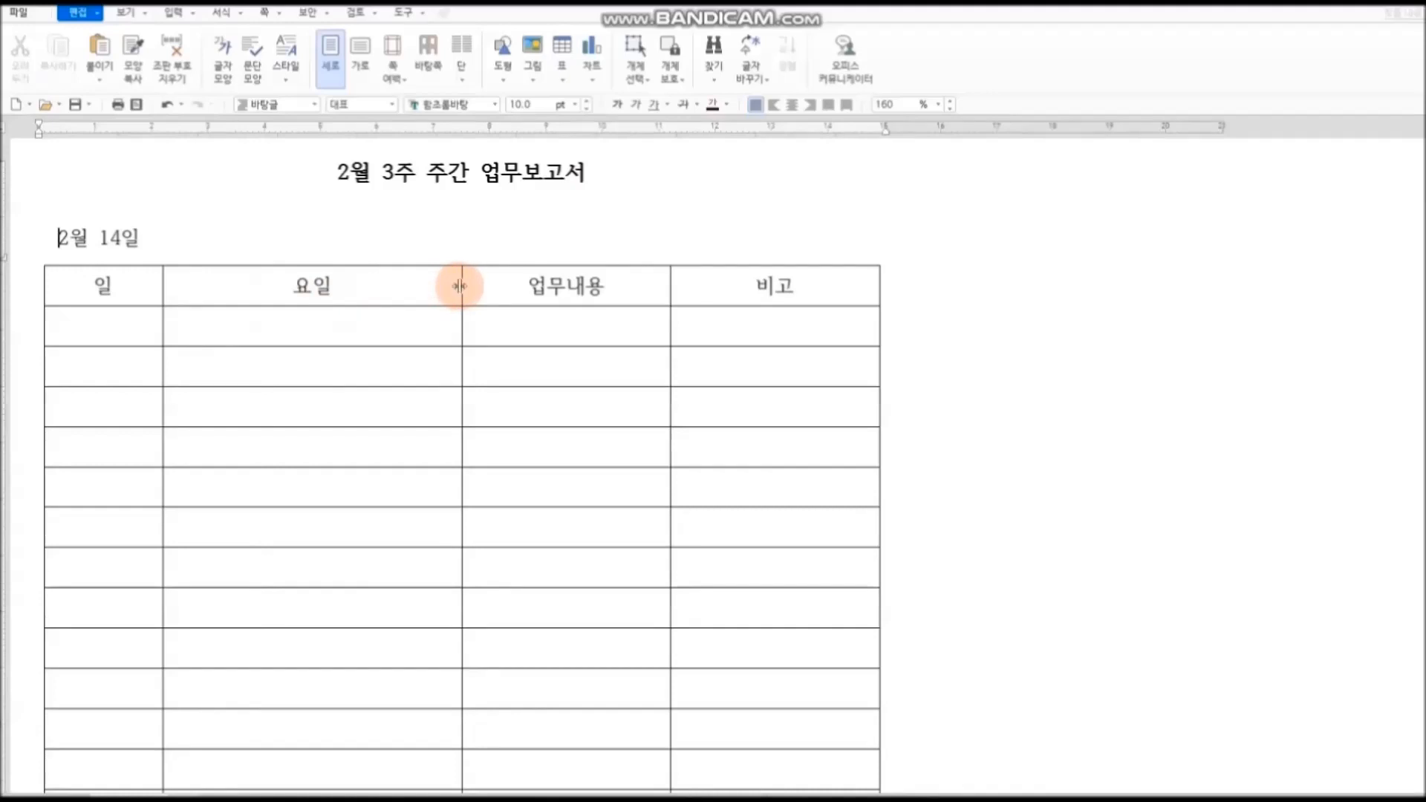
left_click_drag(457, 286, 269, 286)
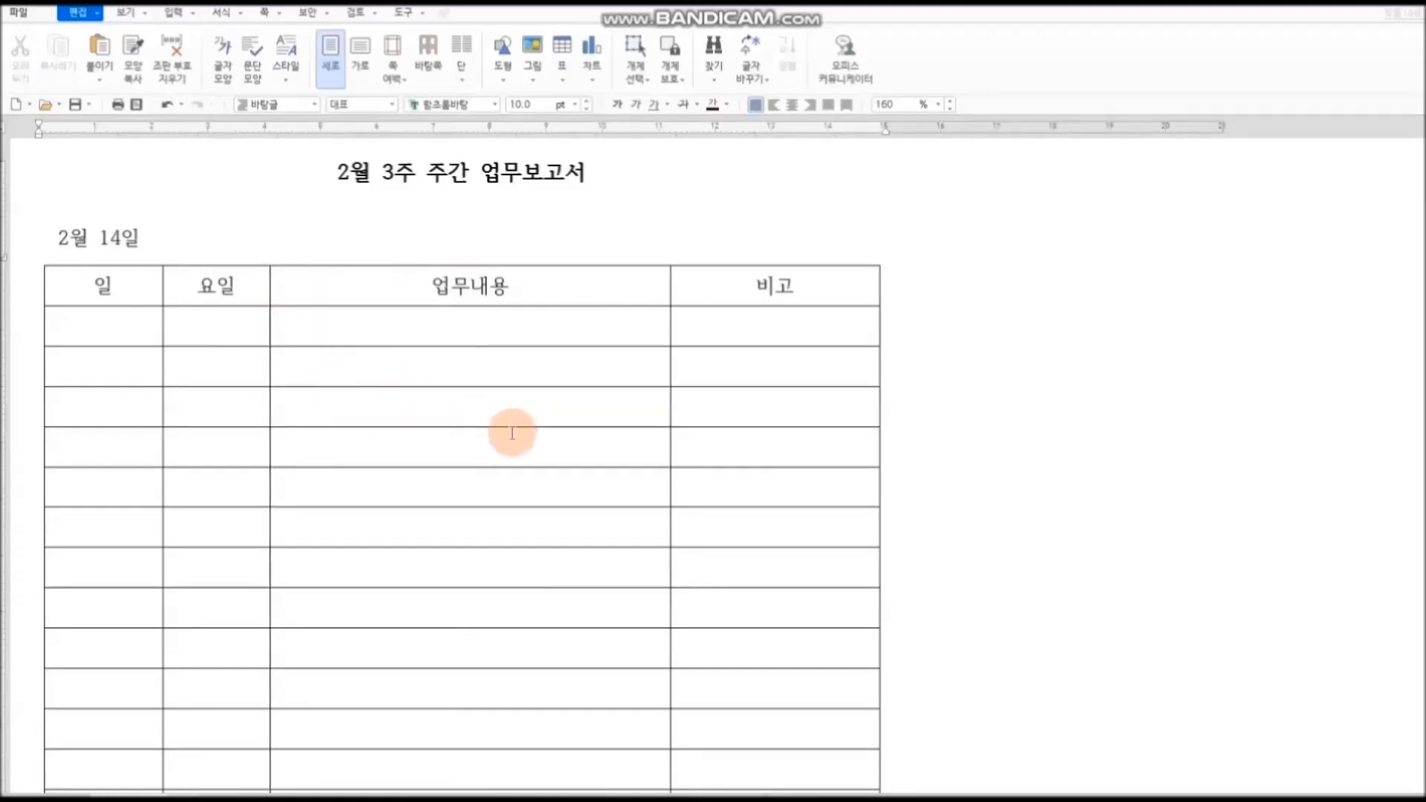
left_click_drag(672, 365, 733, 364)
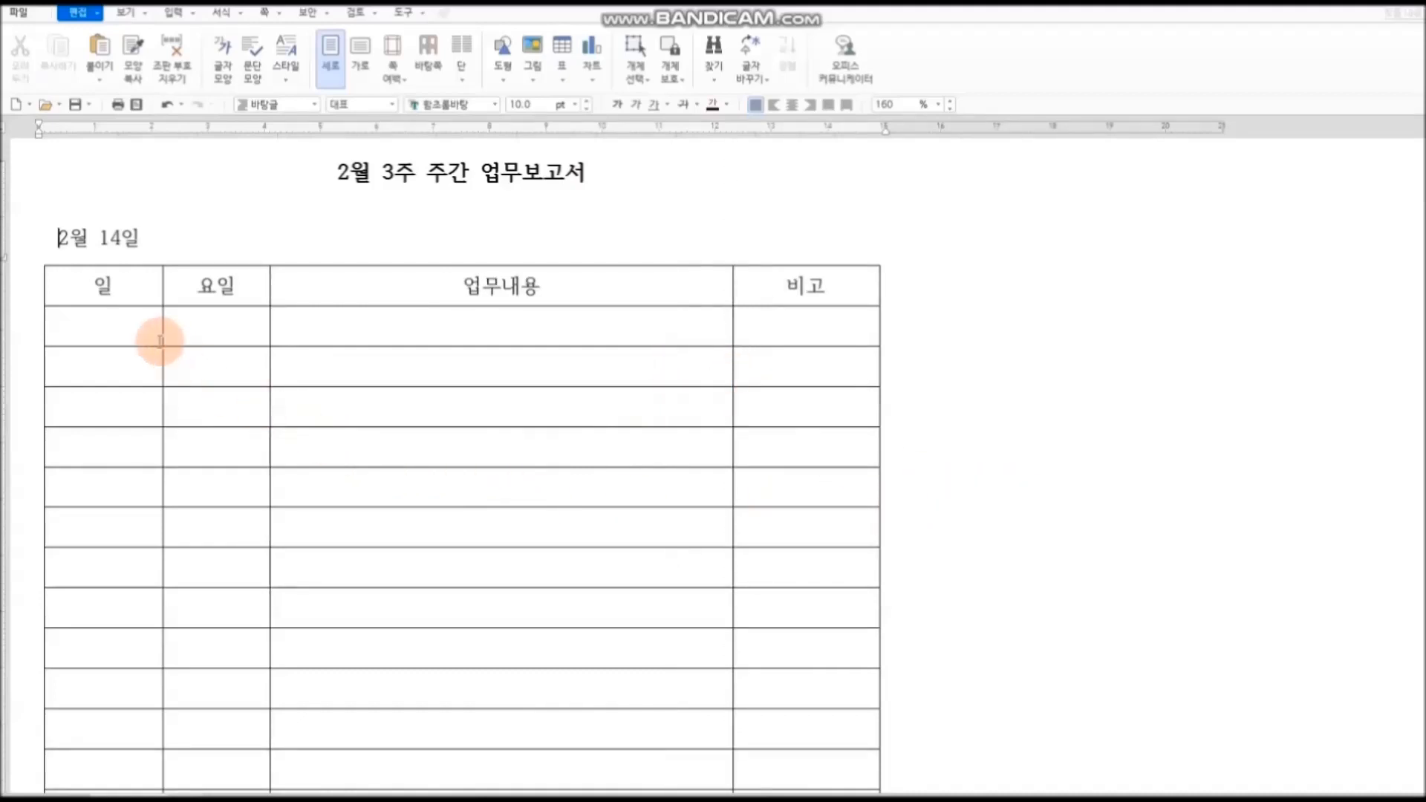
Step: Merge the empty cells of the 일 column into blocks of five rows each, down to the end of the table
left_click_drag(115, 327, 104, 485)
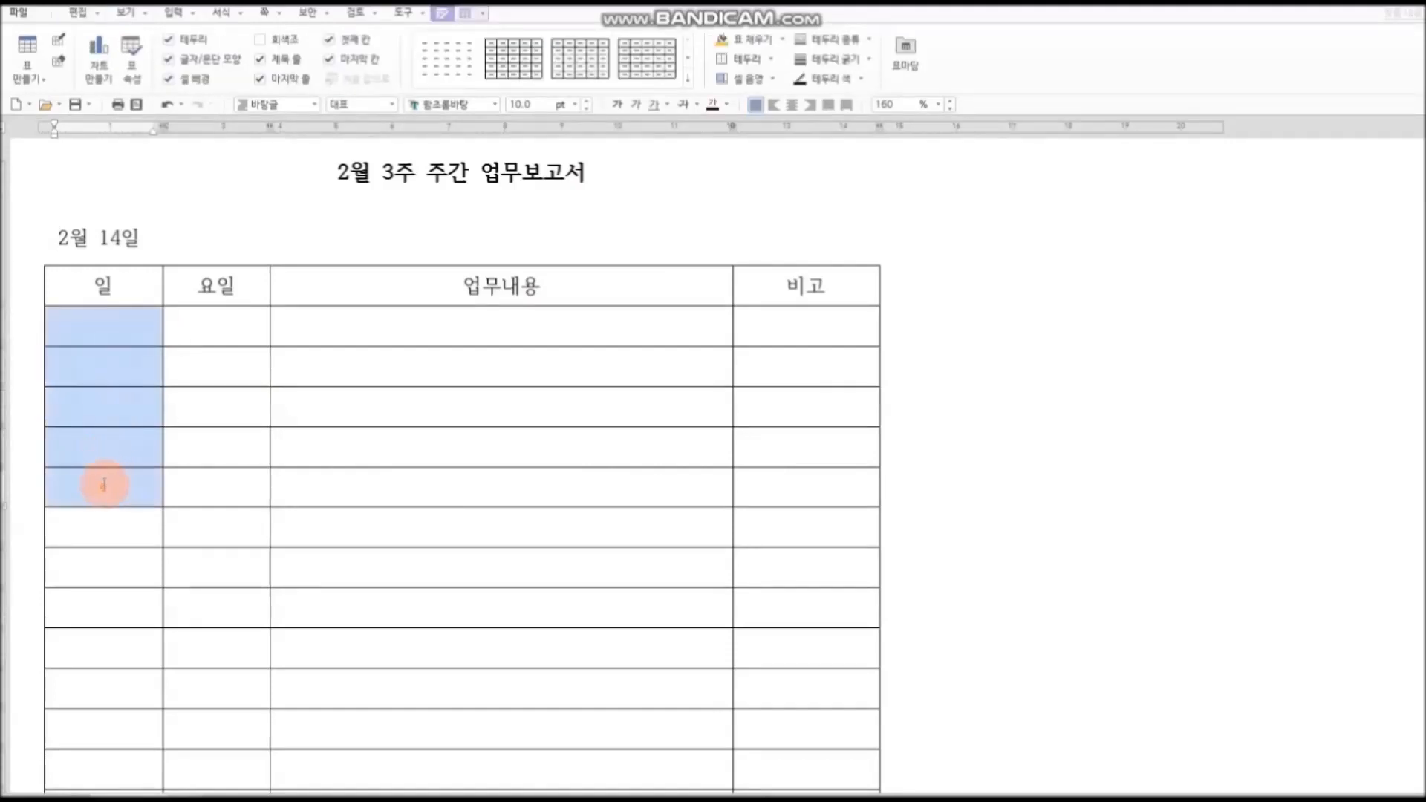
right_click(97, 411)
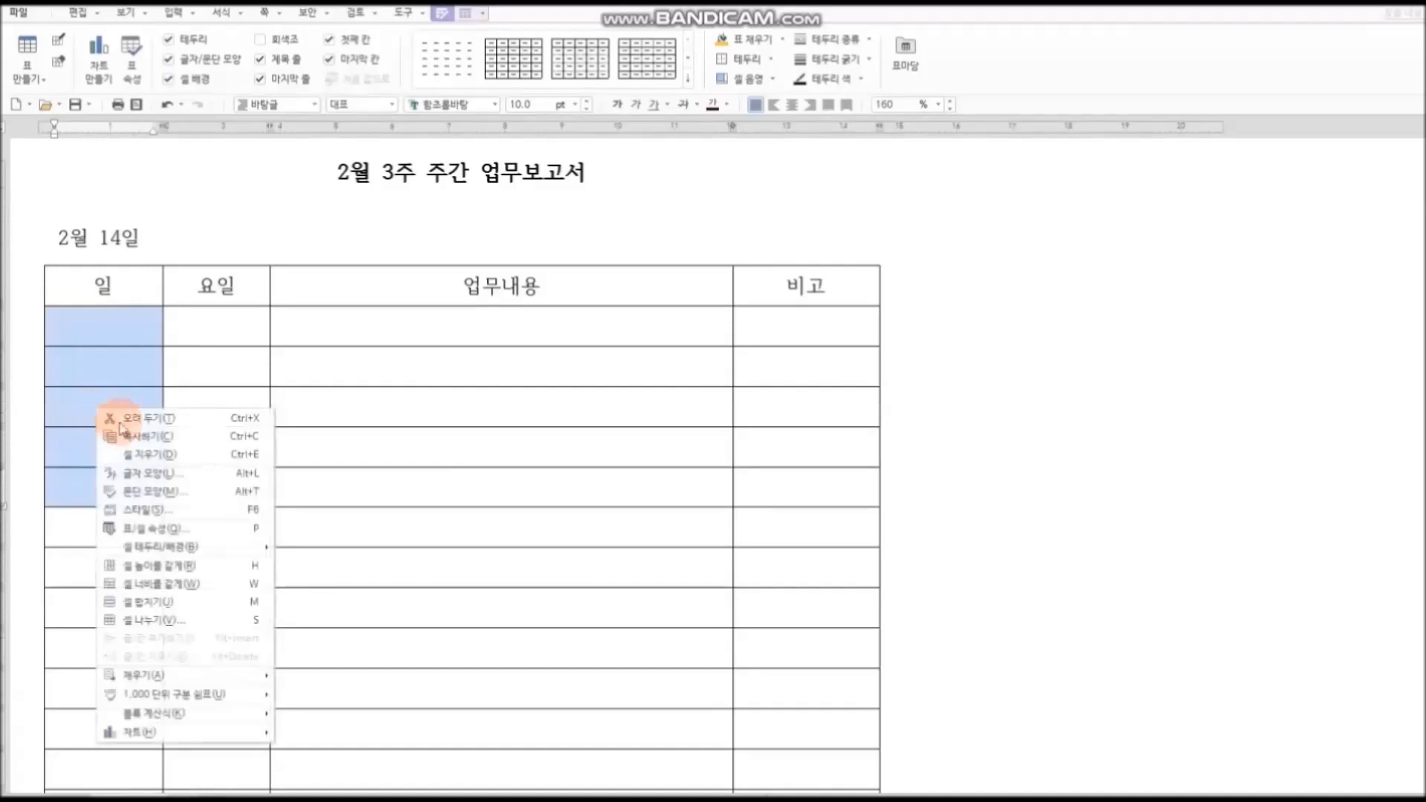
left_click(232, 603)
scroll(327, 554, "down", 5)
left_click_drag(104, 354, 108, 513)
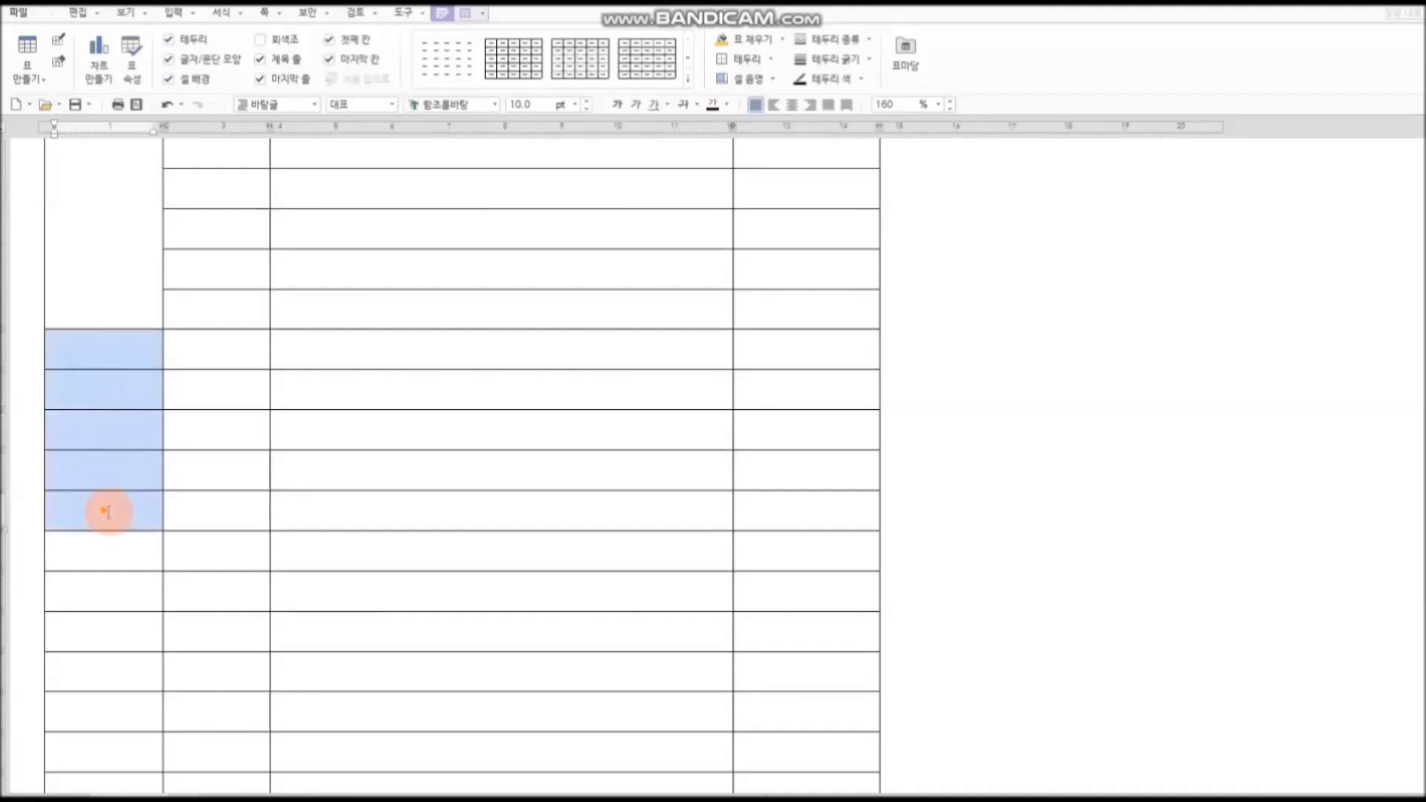
right_click(108, 512)
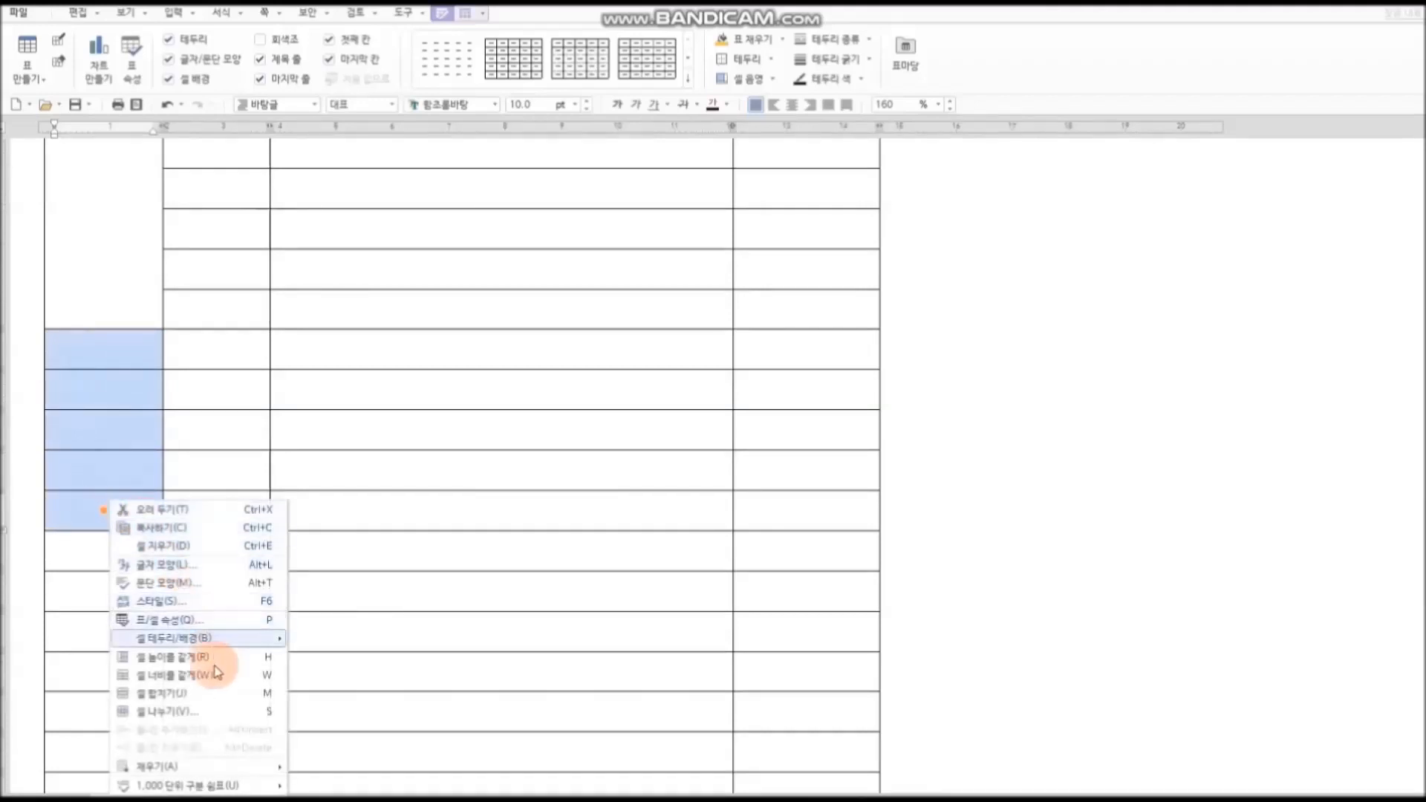
left_click(214, 699)
scroll(344, 557, "down", 2)
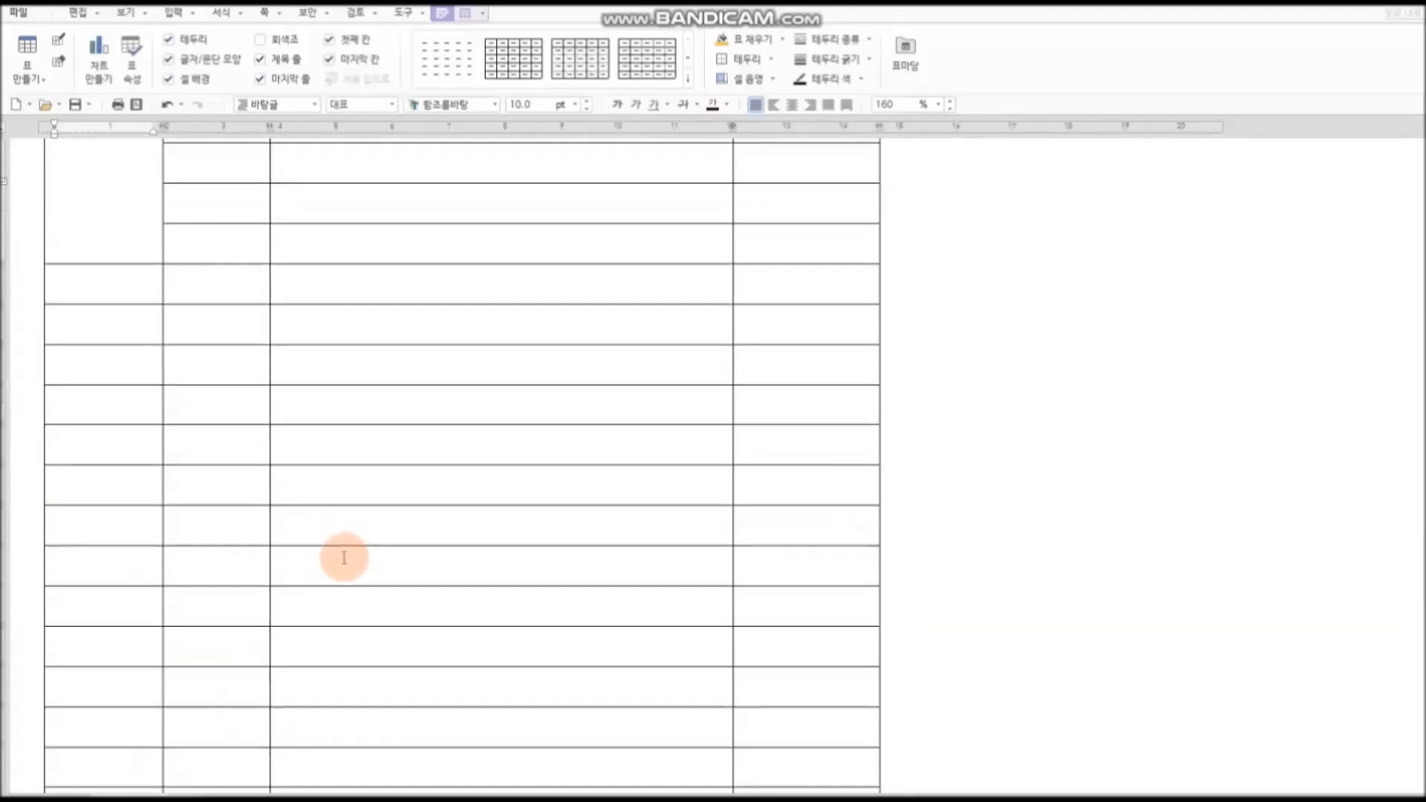
left_click_drag(104, 509, 130, 669)
right_click(129, 670)
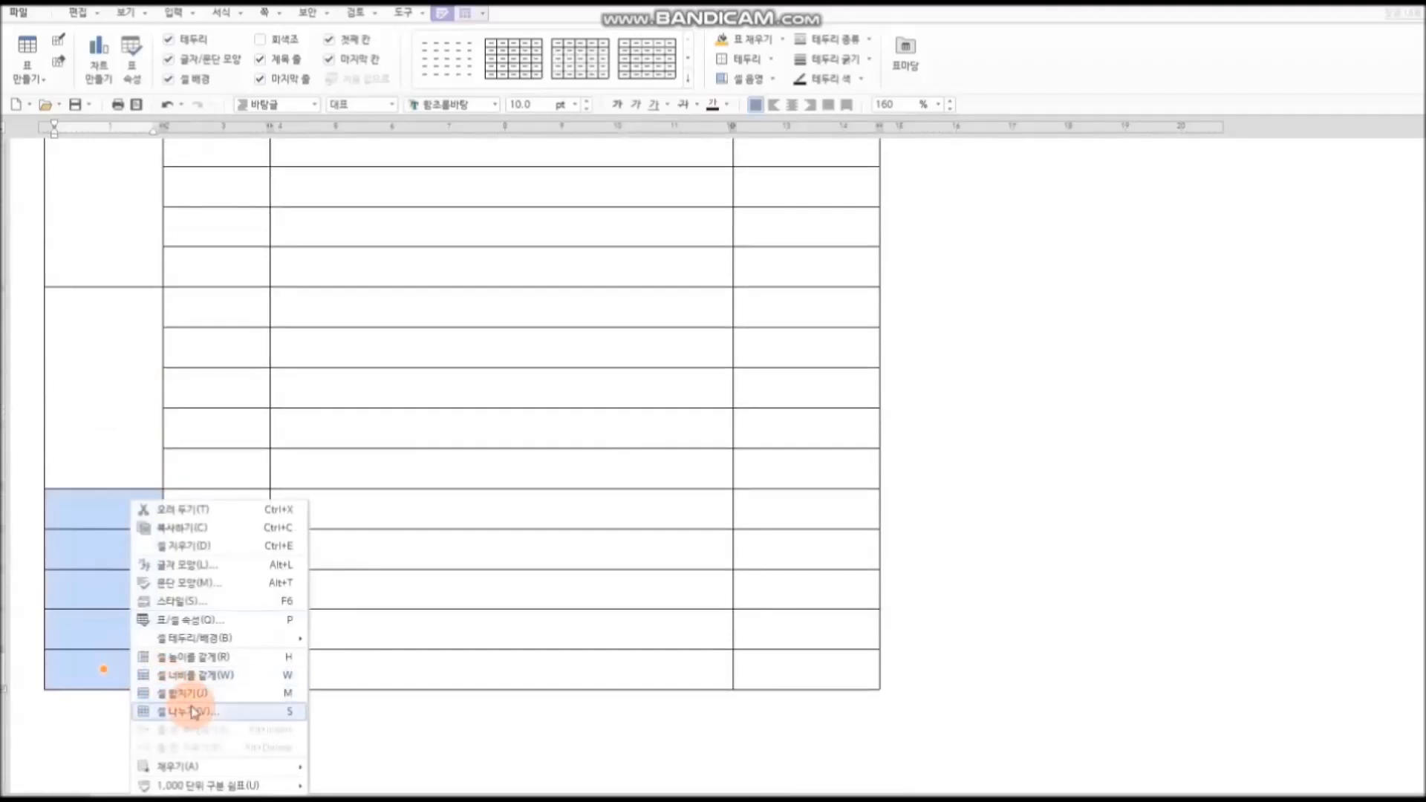
left_click(249, 698)
Step: Merge the empty cells of the 요일 column into five-row blocks matching the merged 일 cells, down to the table's end
scroll(418, 539, "up", 5)
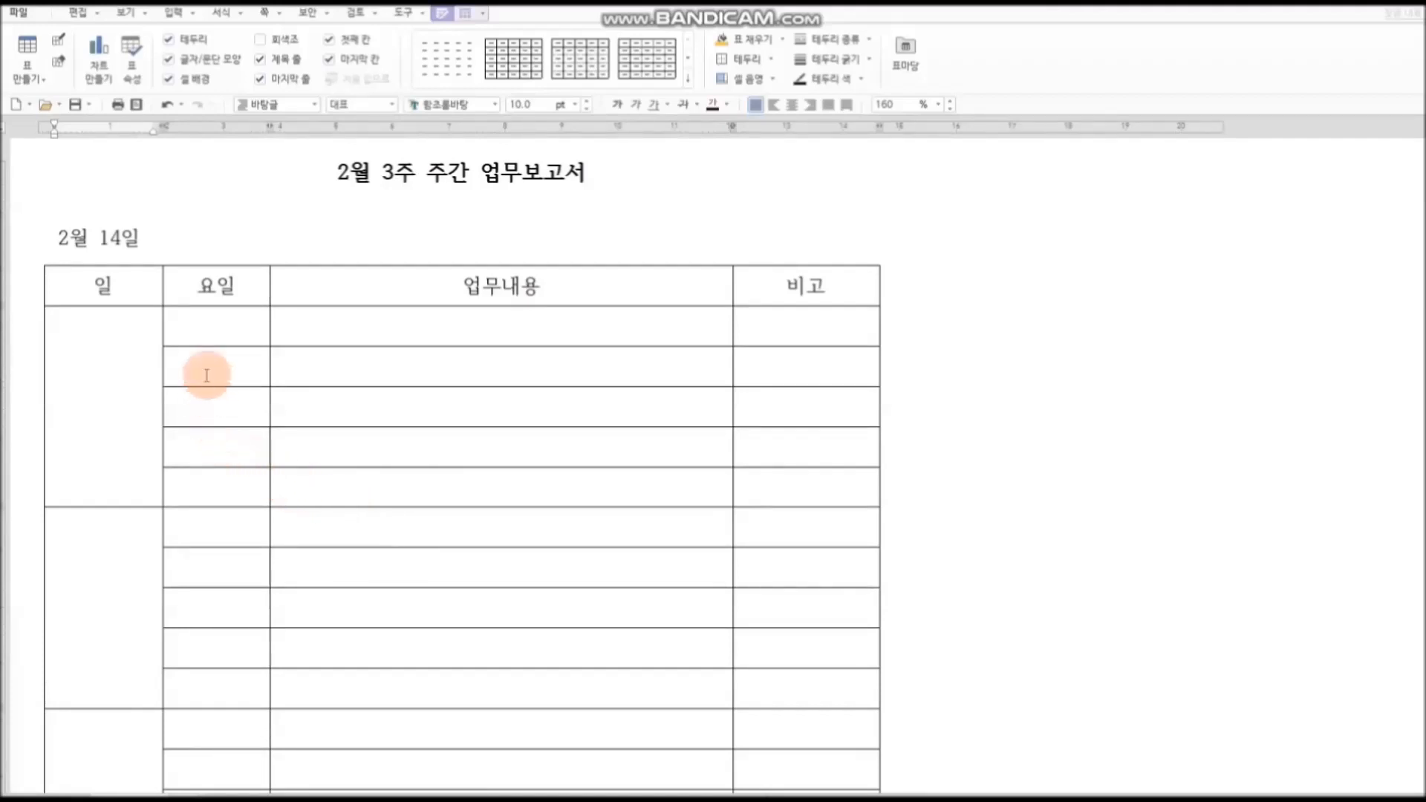
left_click(220, 319)
left_click_drag(219, 319, 223, 482)
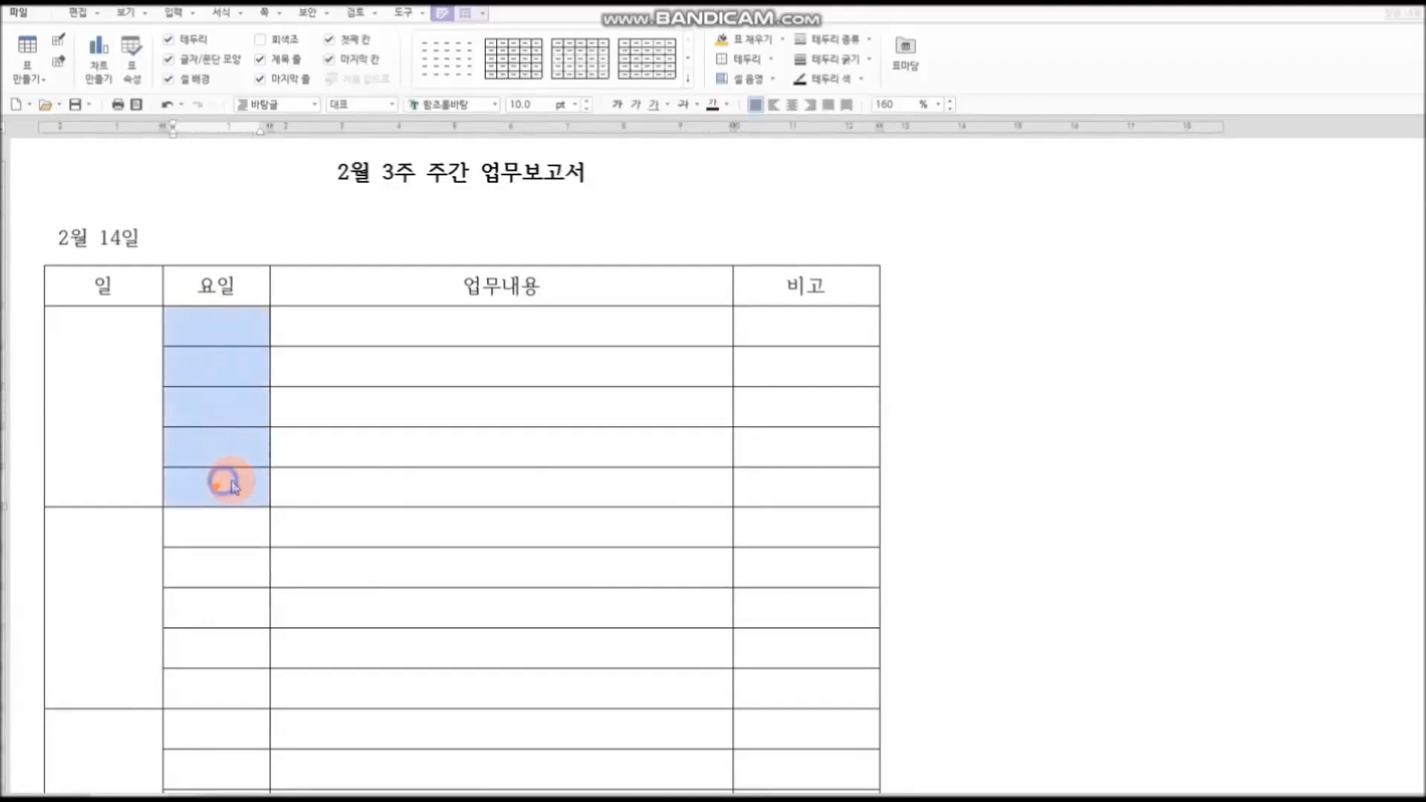
right_click(230, 484)
left_click(354, 677)
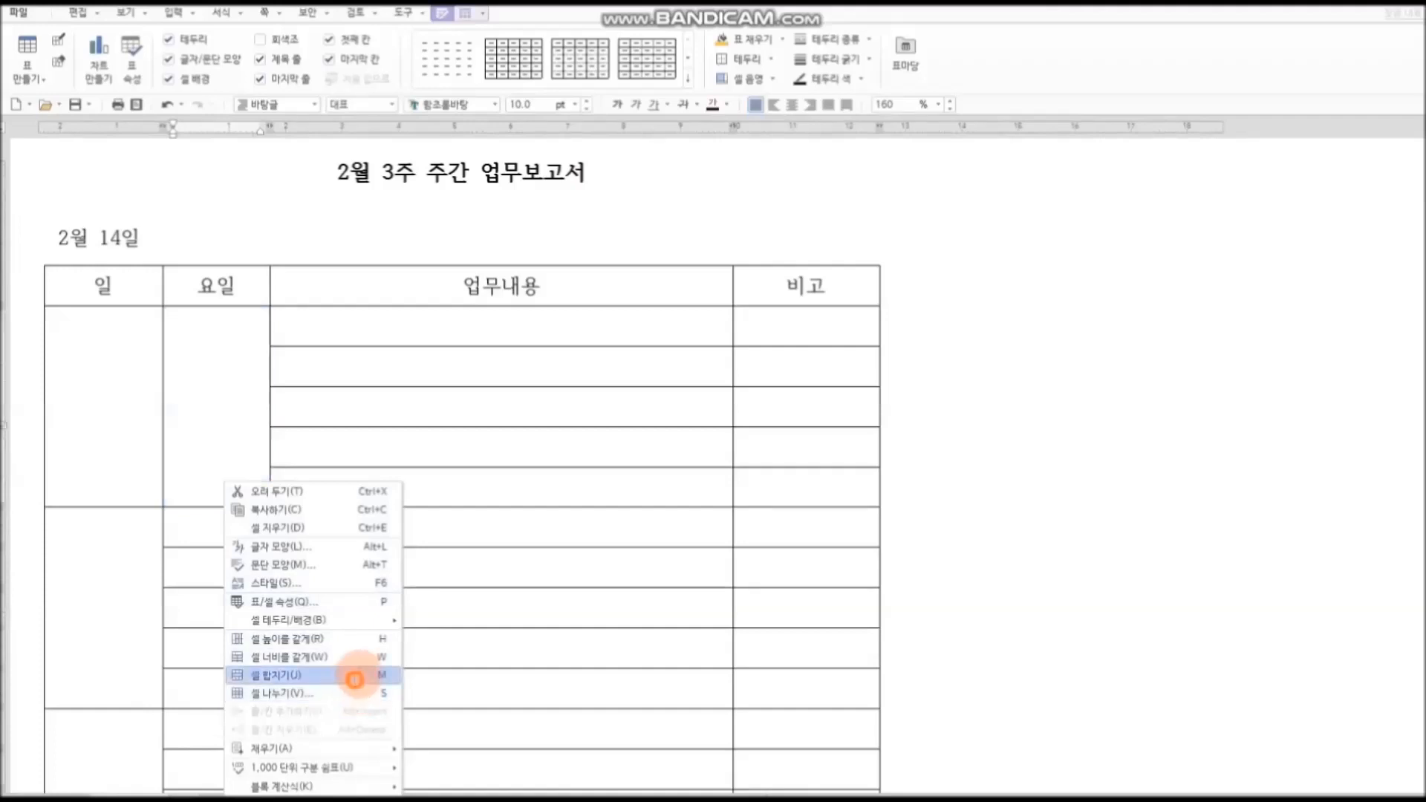
scroll(392, 617, "down", 3)
left_click_drag(234, 355, 230, 504)
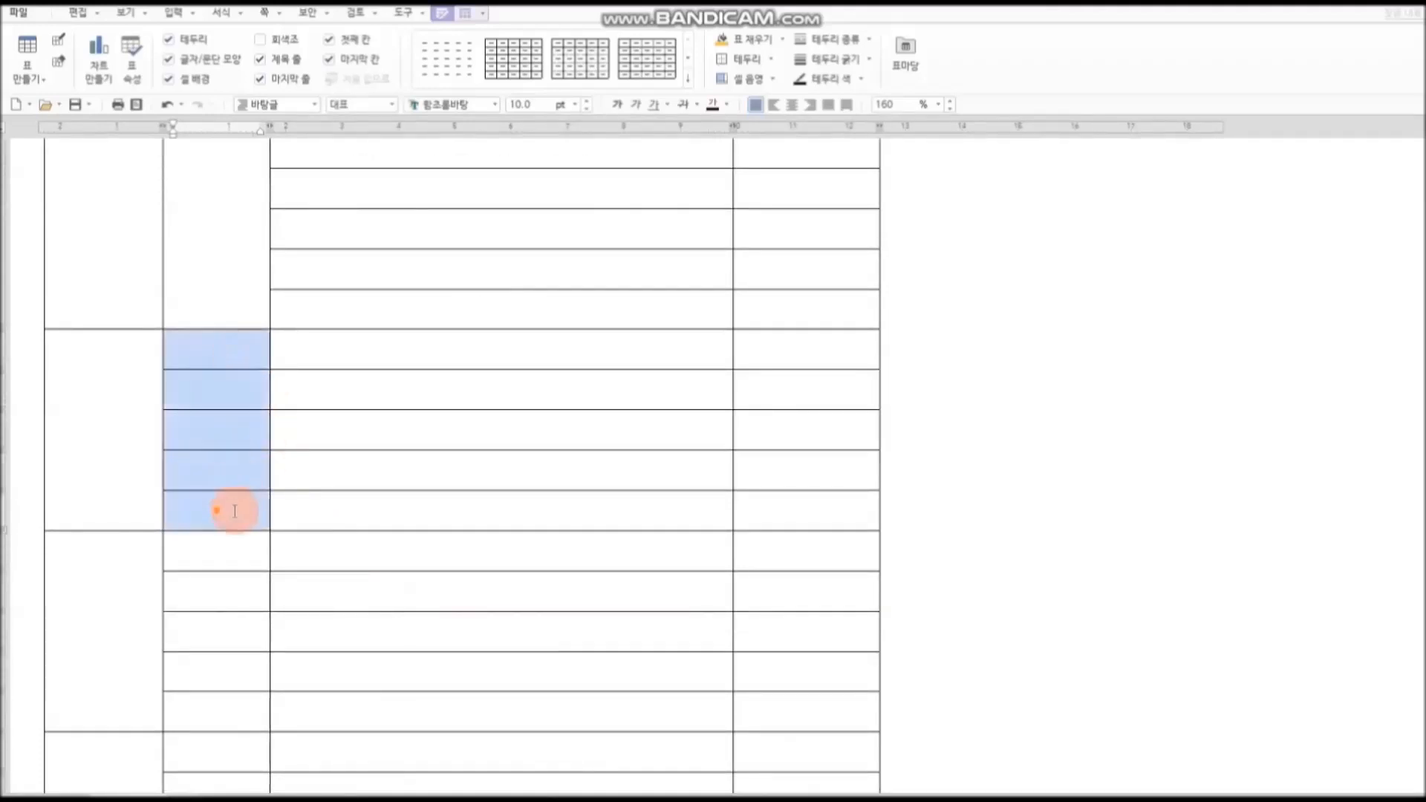
scroll(223, 483, "down", 3)
left_click_drag(217, 445, 234, 592)
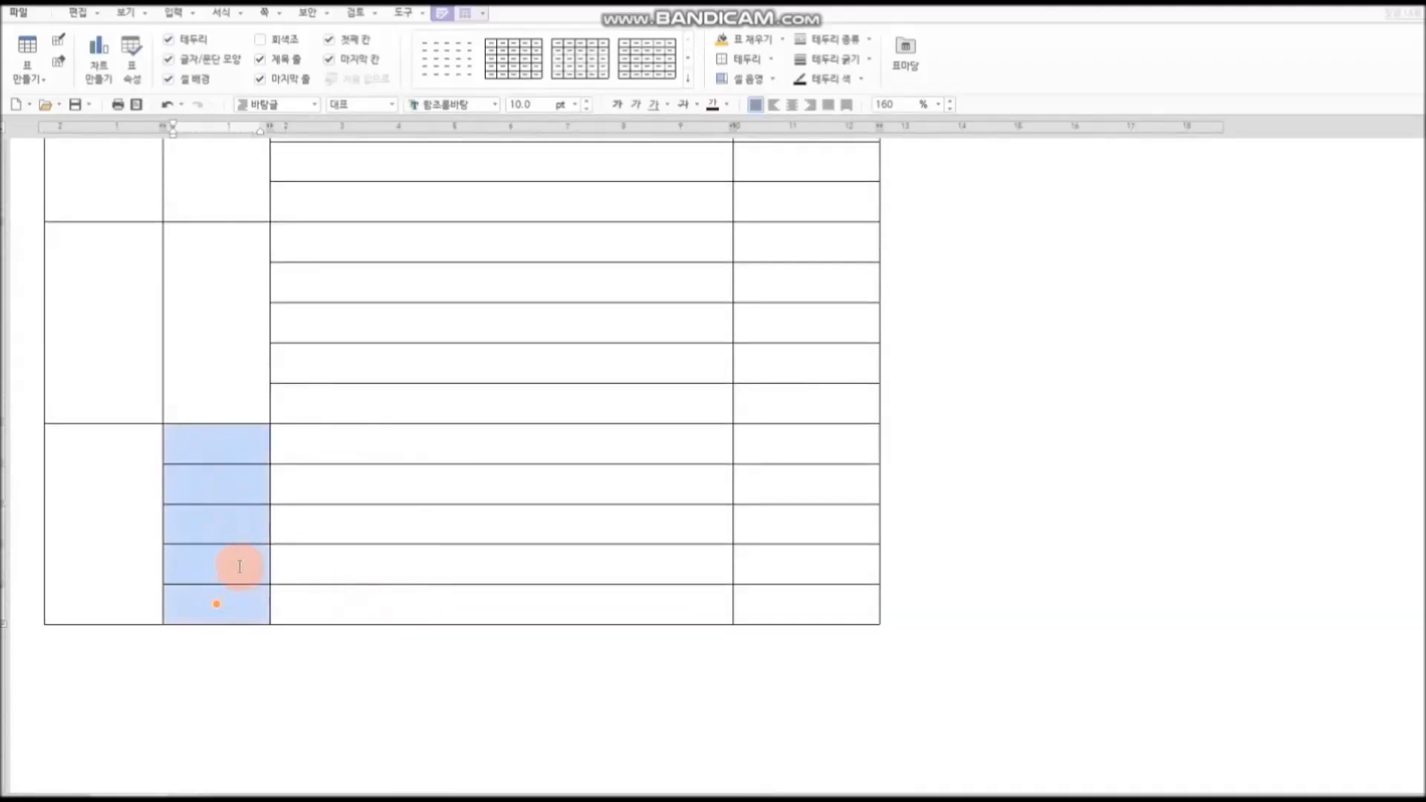
right_click(239, 566)
left_click(364, 676)
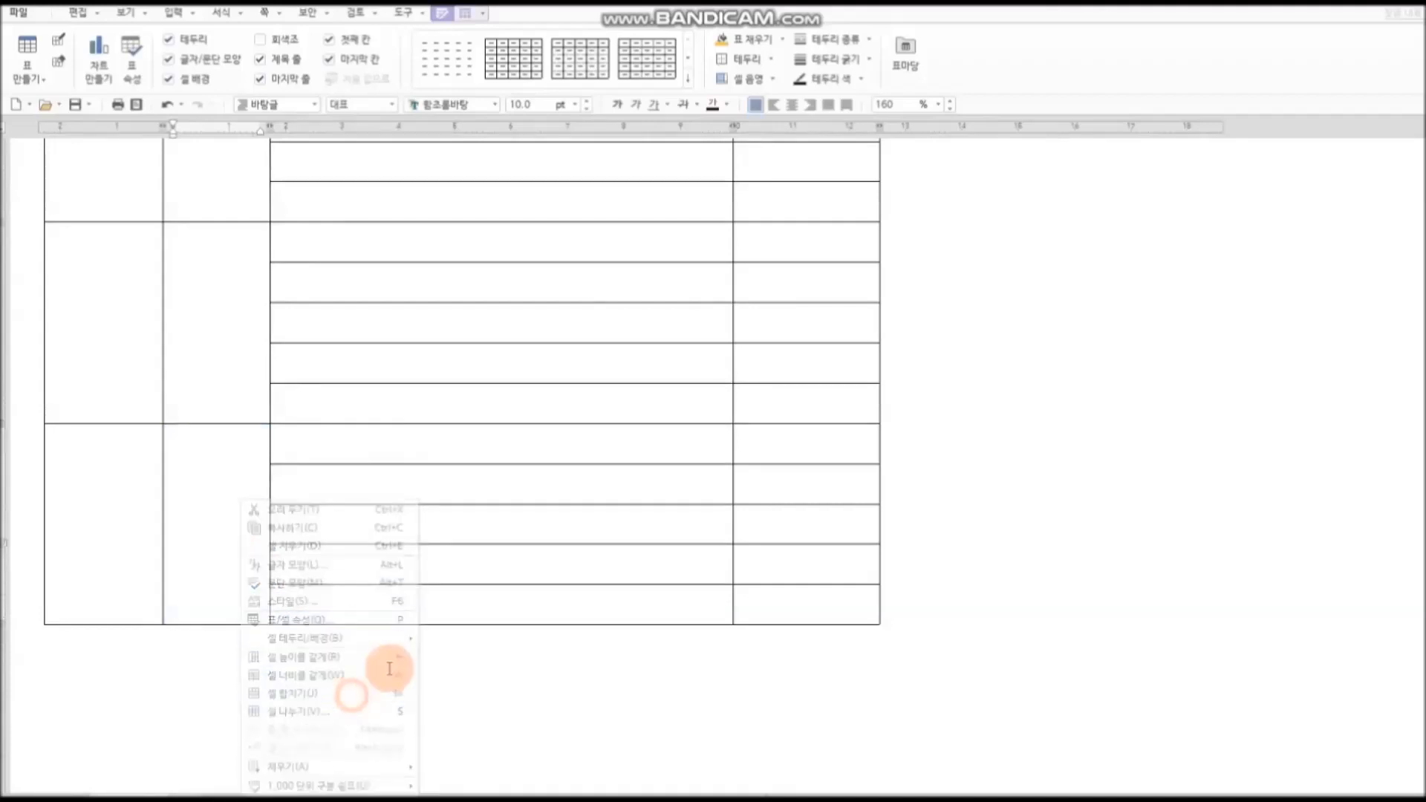
Step: Fill the merged cells of the 일 column with the dates 14일, 15일, 16일, 17일 and 18일 in order
scroll(410, 566, "up", 6)
left_click(113, 409)
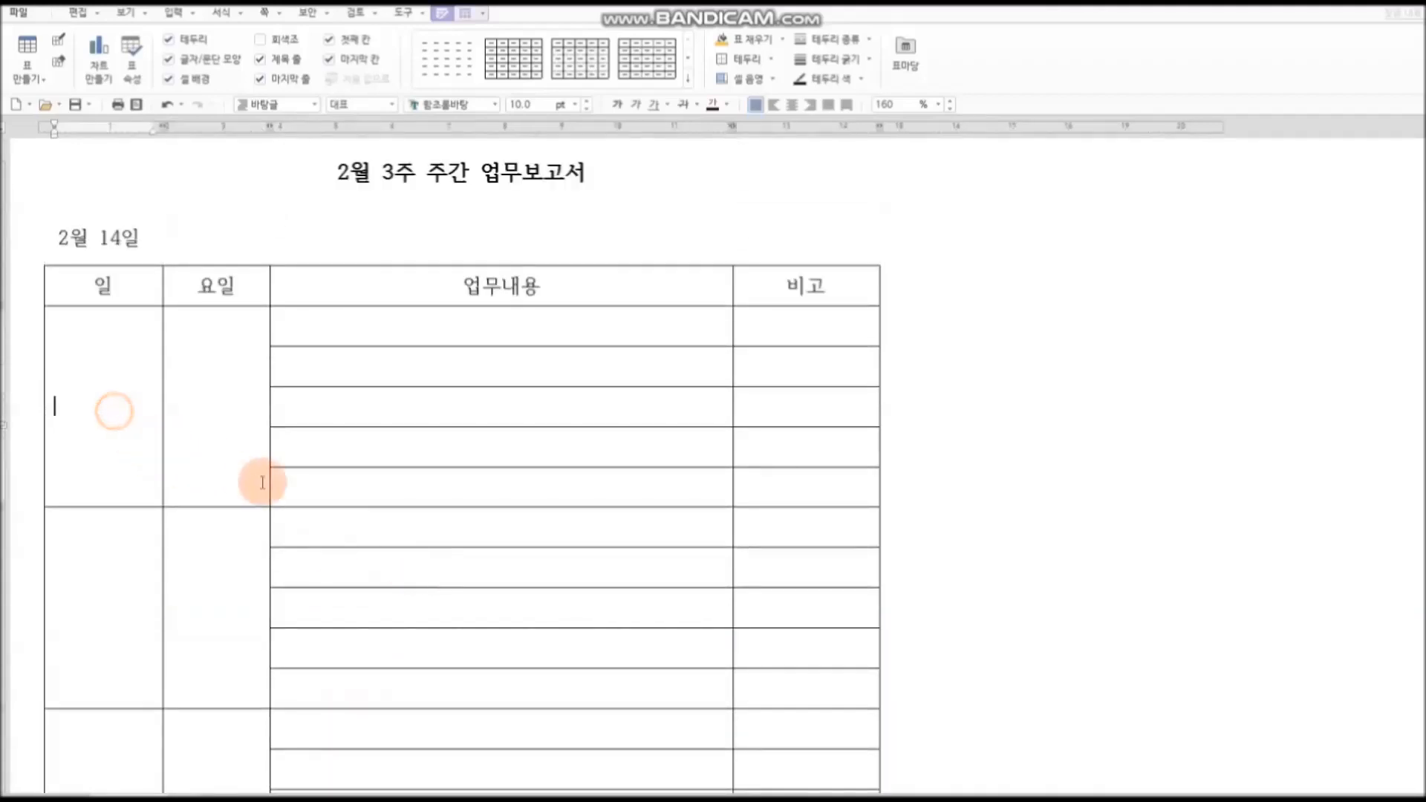
type("14")
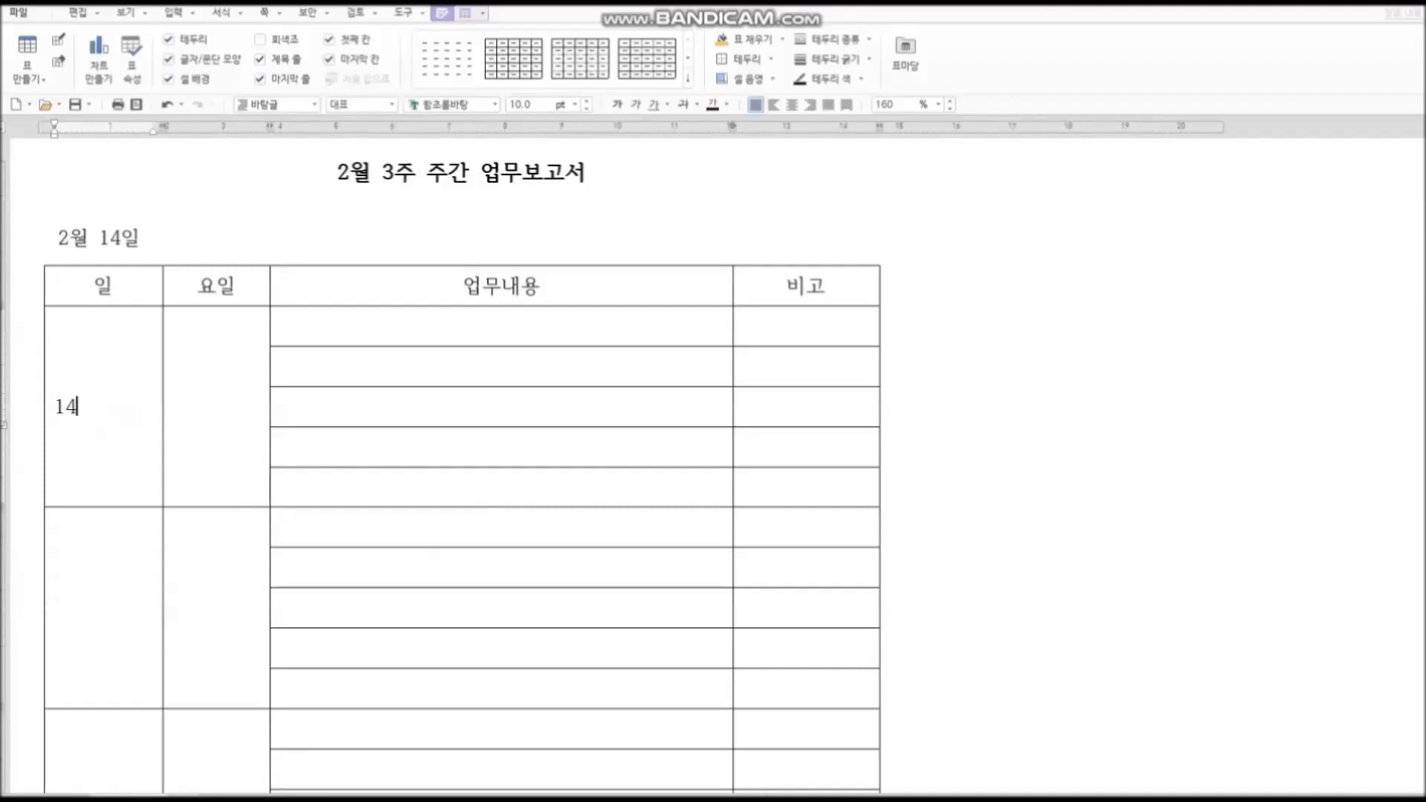
key("Down")
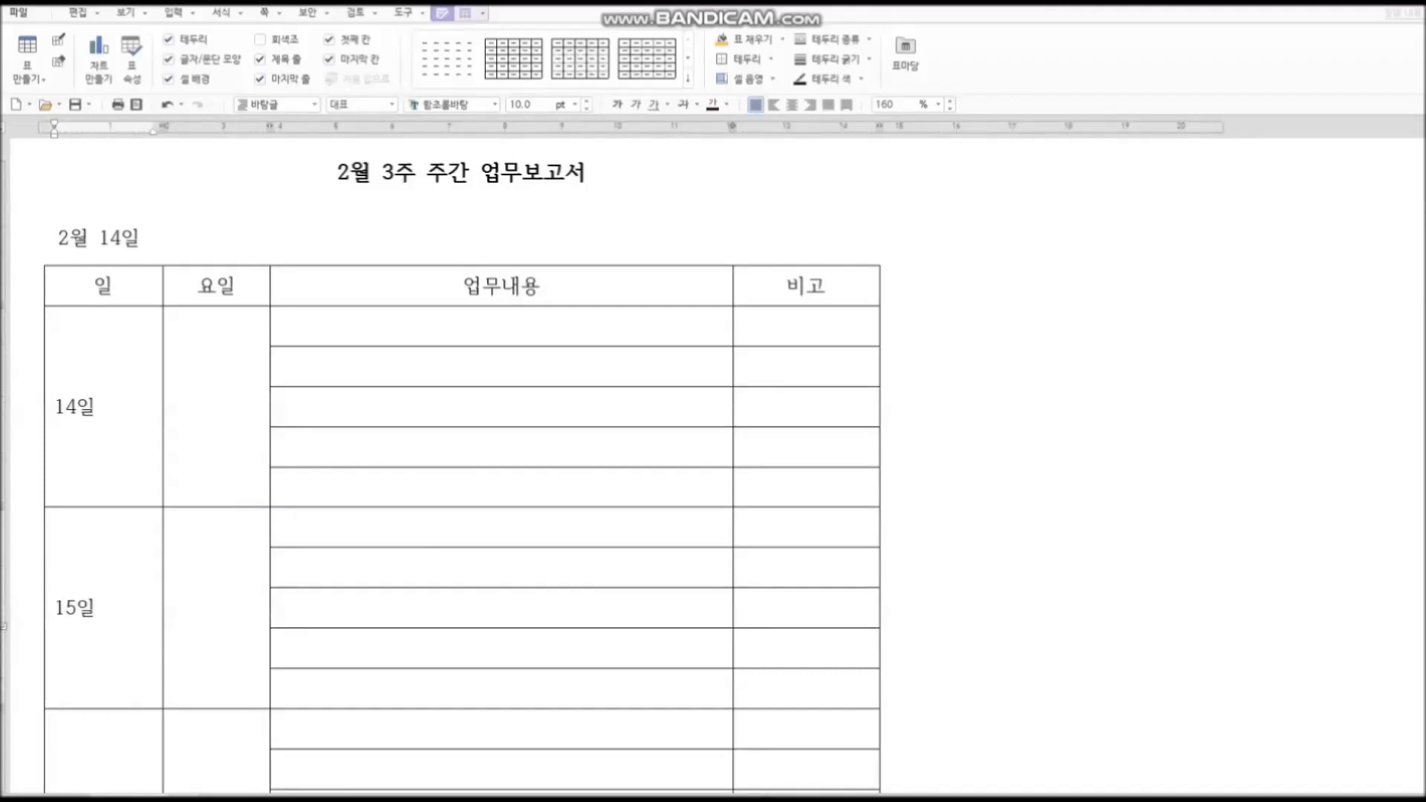
key("Down")
type("1")
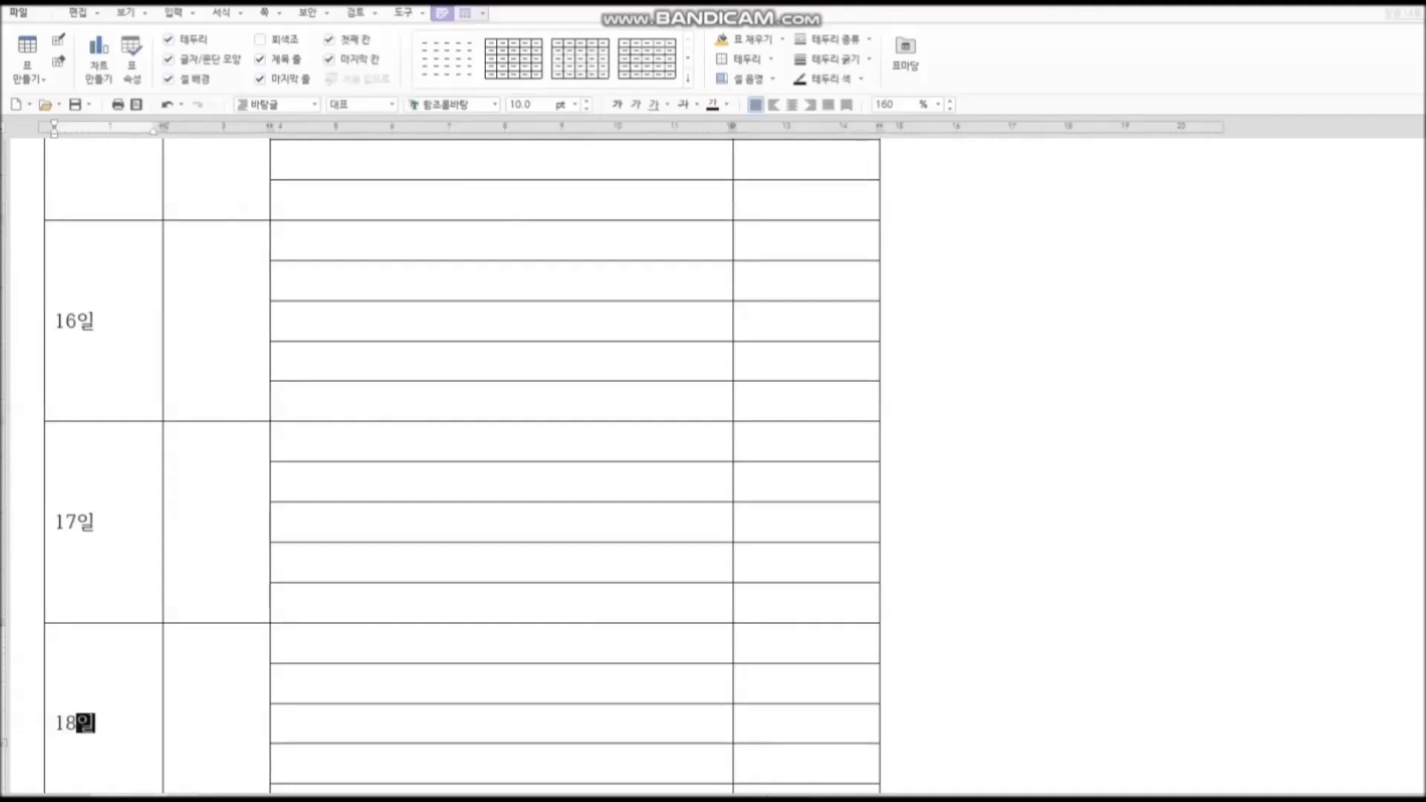
key("Down")
Step: Fill the merged cells of the 요일 column with the weekdays 월, 화, 수, 목 and 금 beside their dates
scroll(233, 380, "up", 5)
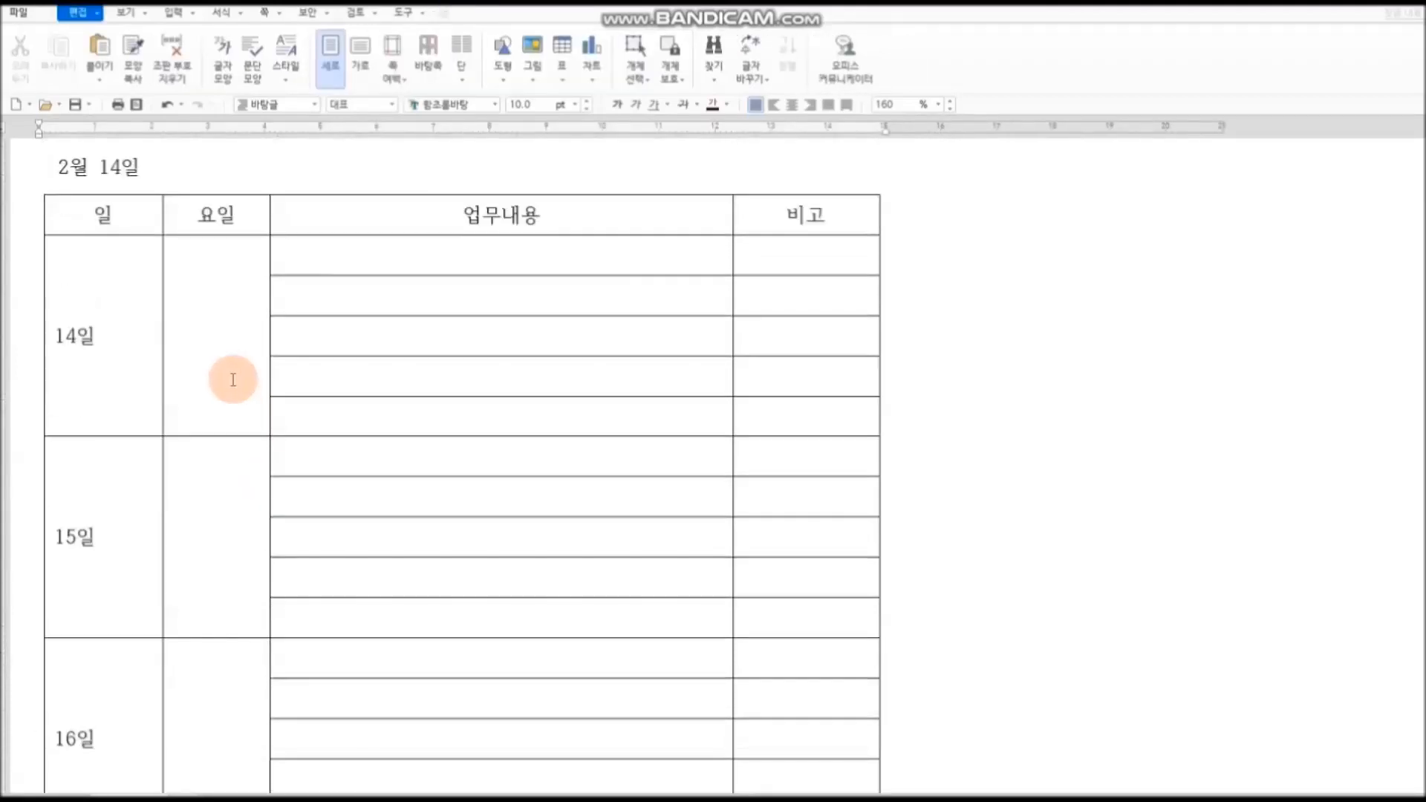
left_click(224, 414)
type("ㅇ")
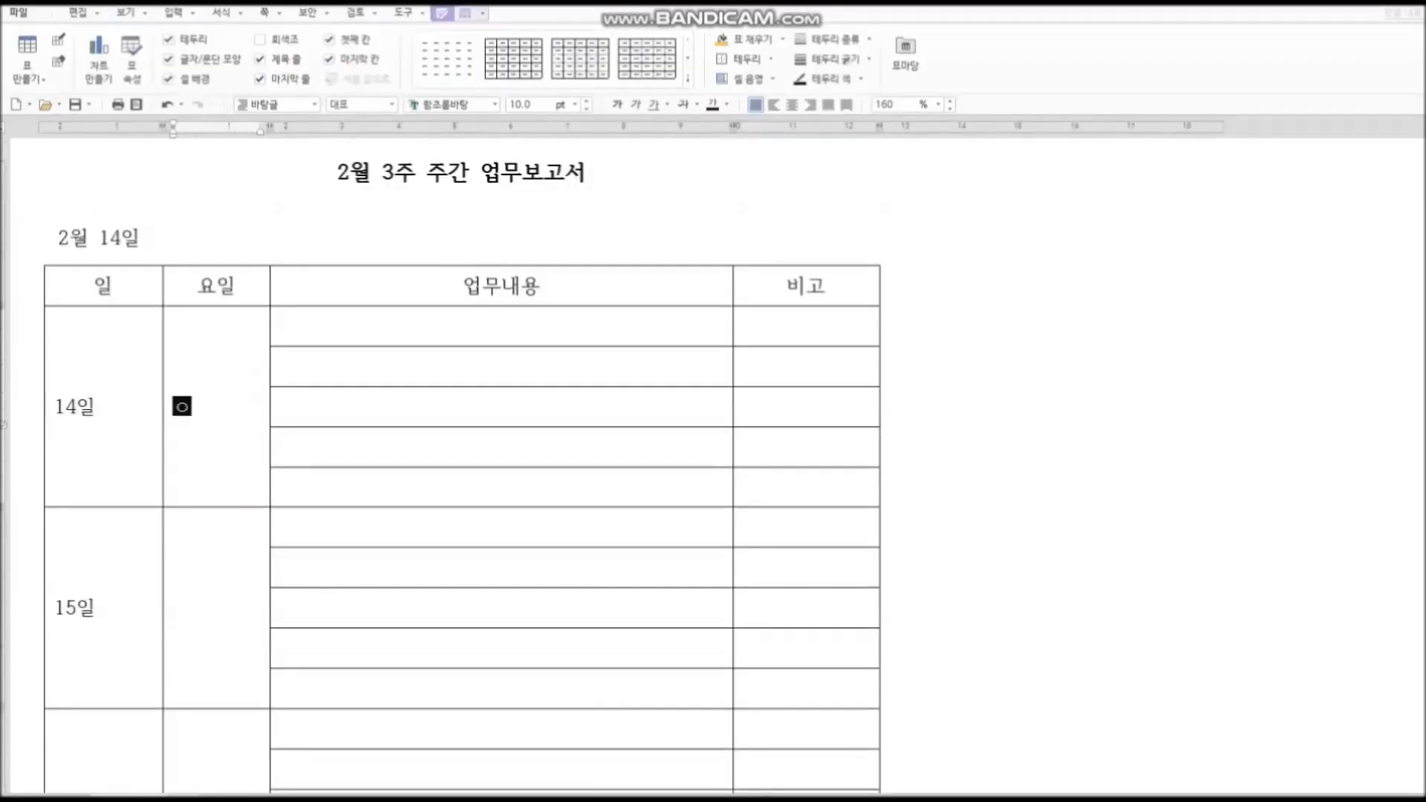
type("ㅎ")
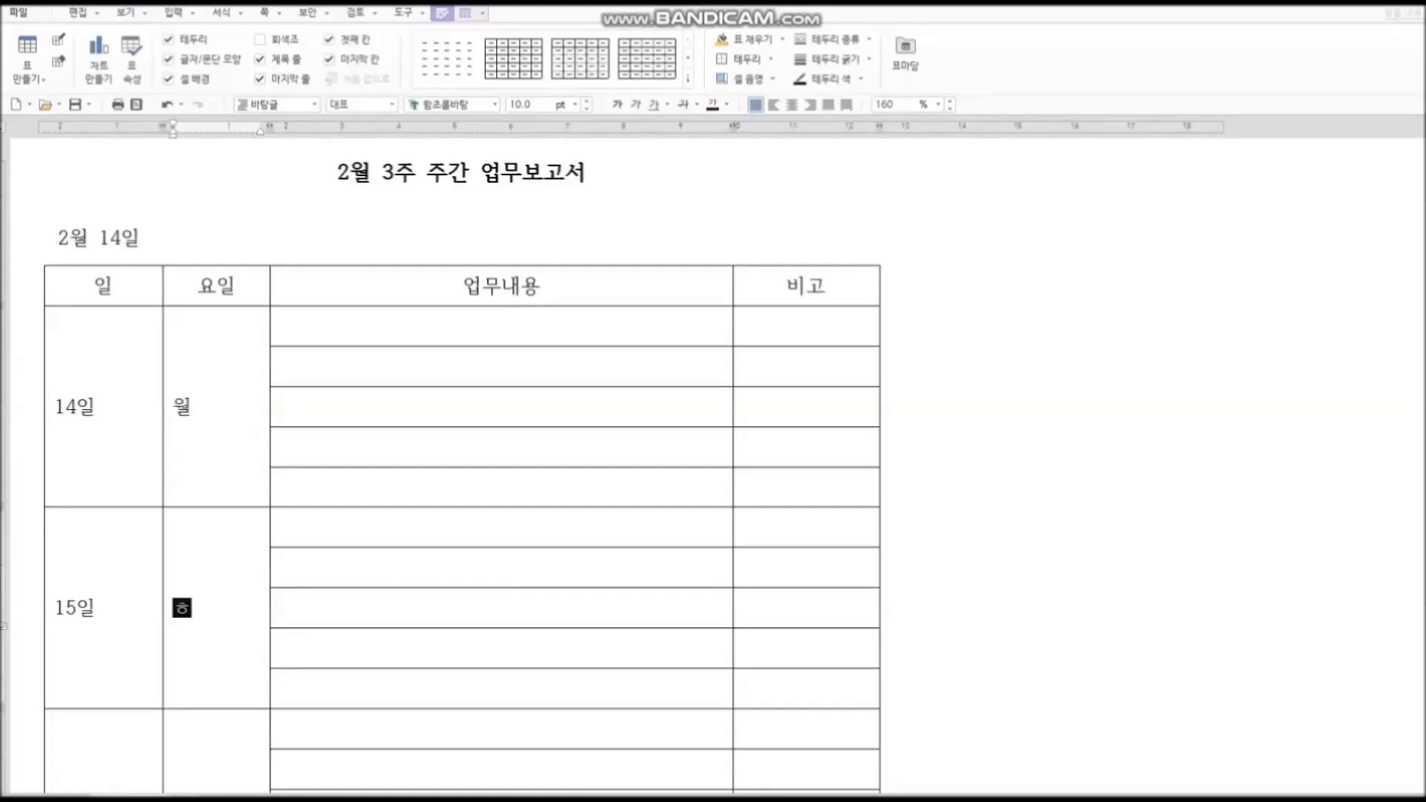
key("Down")
type("수")
key("Down")
type("ㅁ")
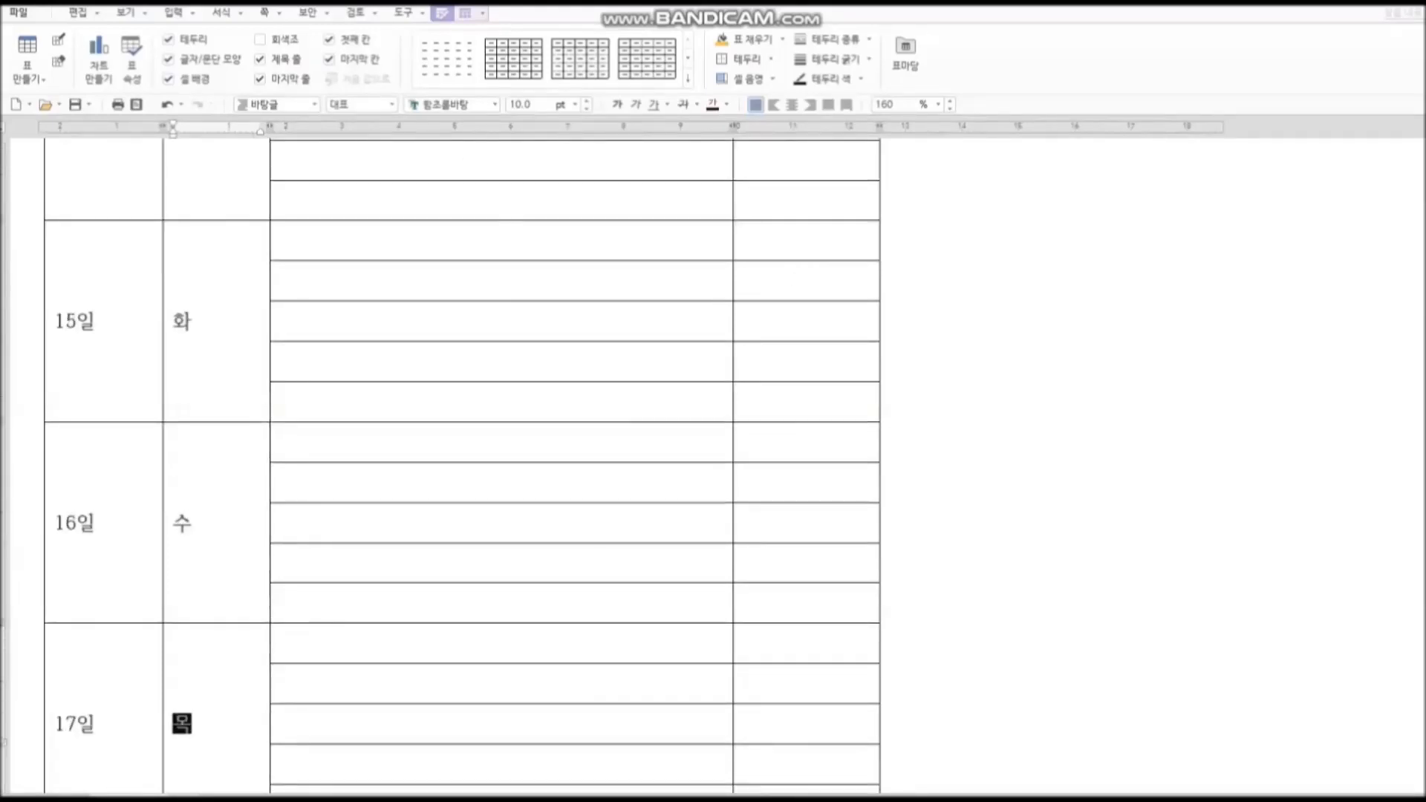
key("Down")
type("ㄱ")
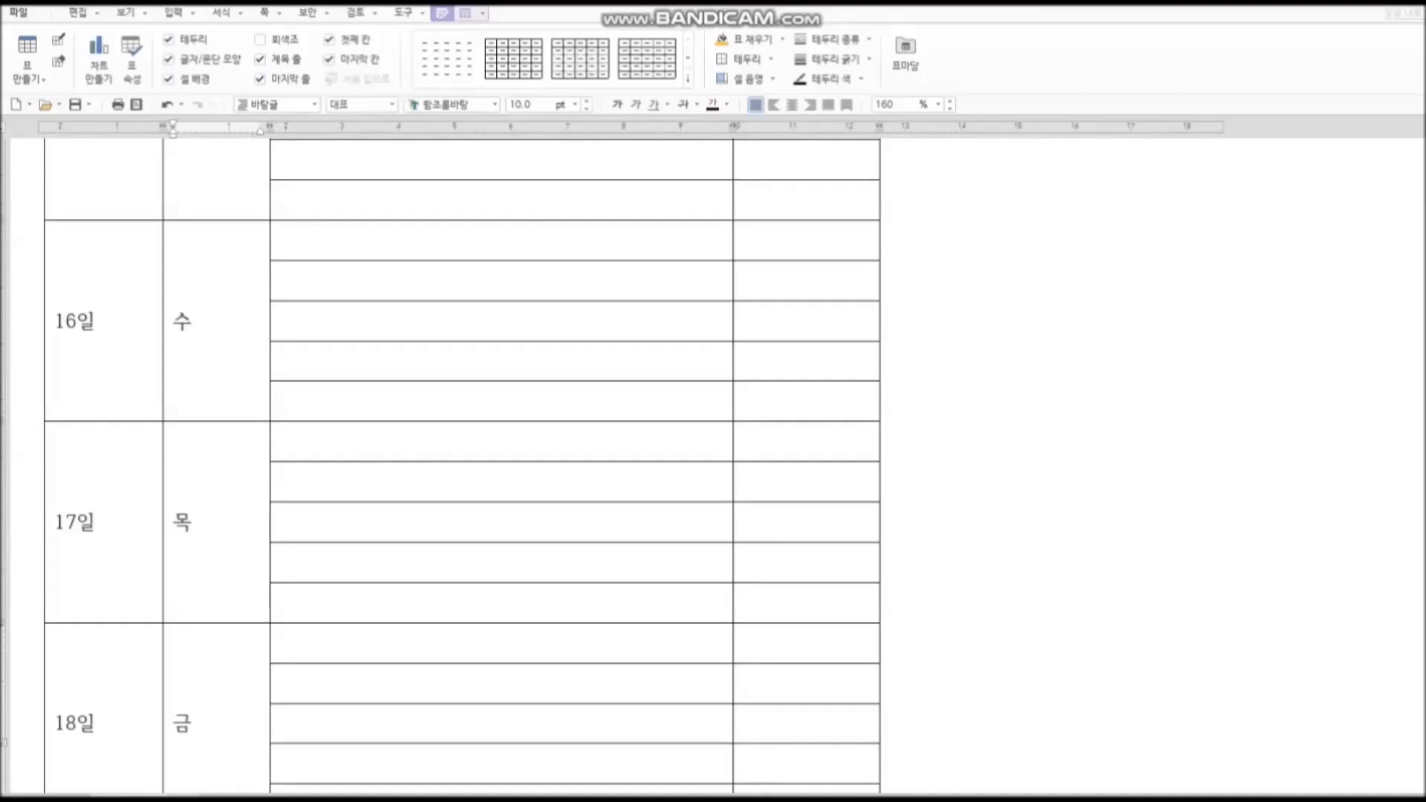
Step: Center the dates and weekdays in all merged cells of the 일 and 요일 columns
scroll(350, 421, "up", 3)
scroll(374, 435, "up", 3)
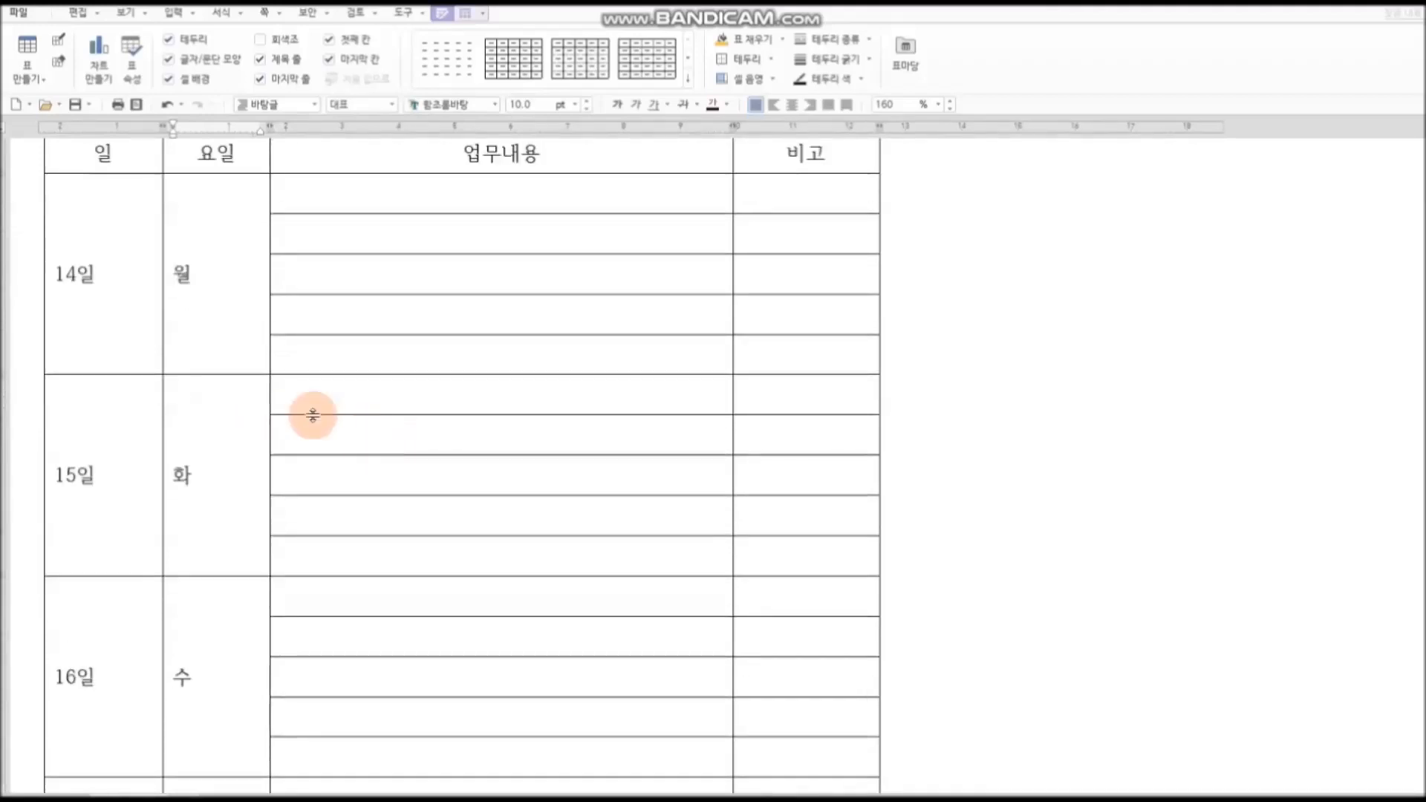
left_click_drag(124, 277, 217, 608)
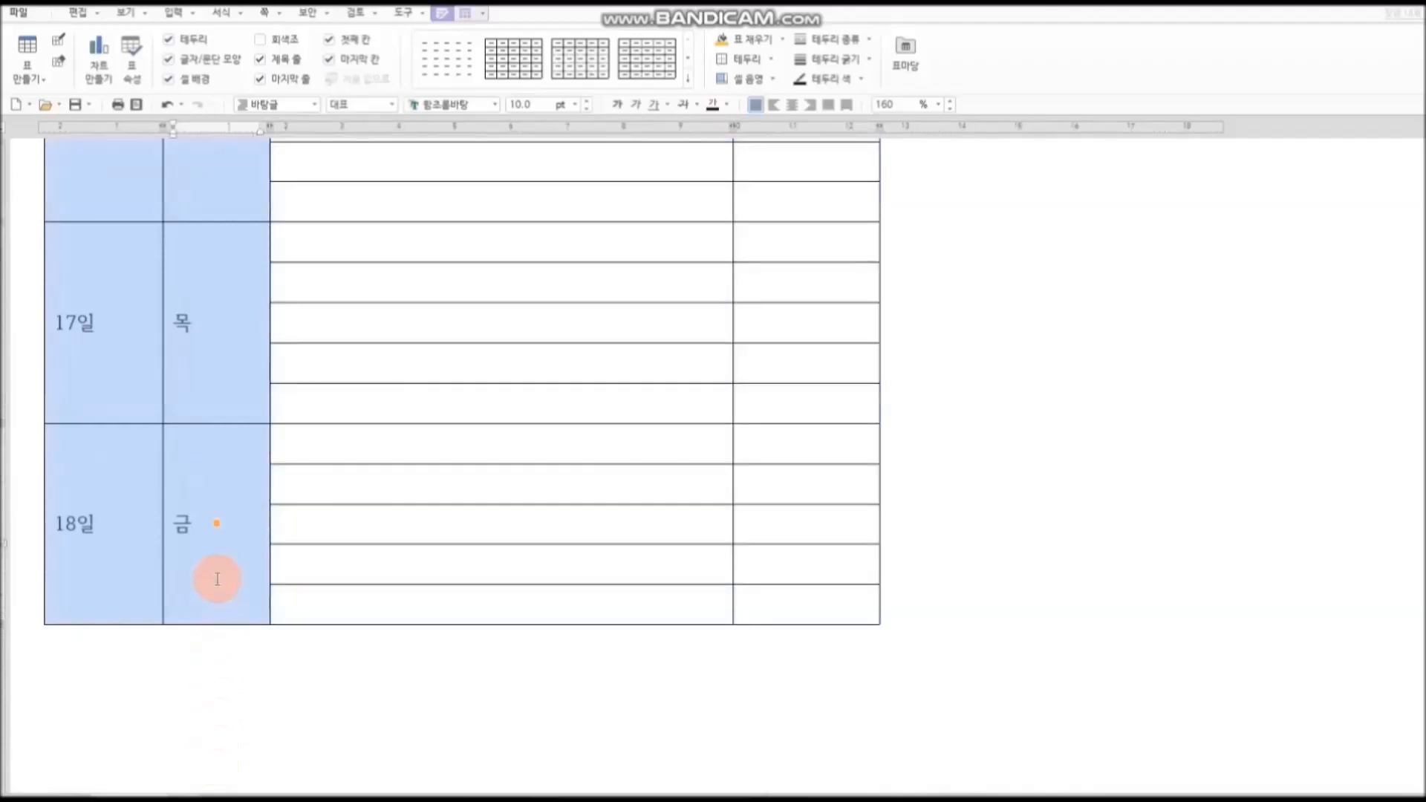
left_click(792, 104)
left_click(1047, 394)
Step: Apply a 0.4 mm border to the outer edges of the whole table, from the heading row to the last row
scroll(1048, 394, "up", 8)
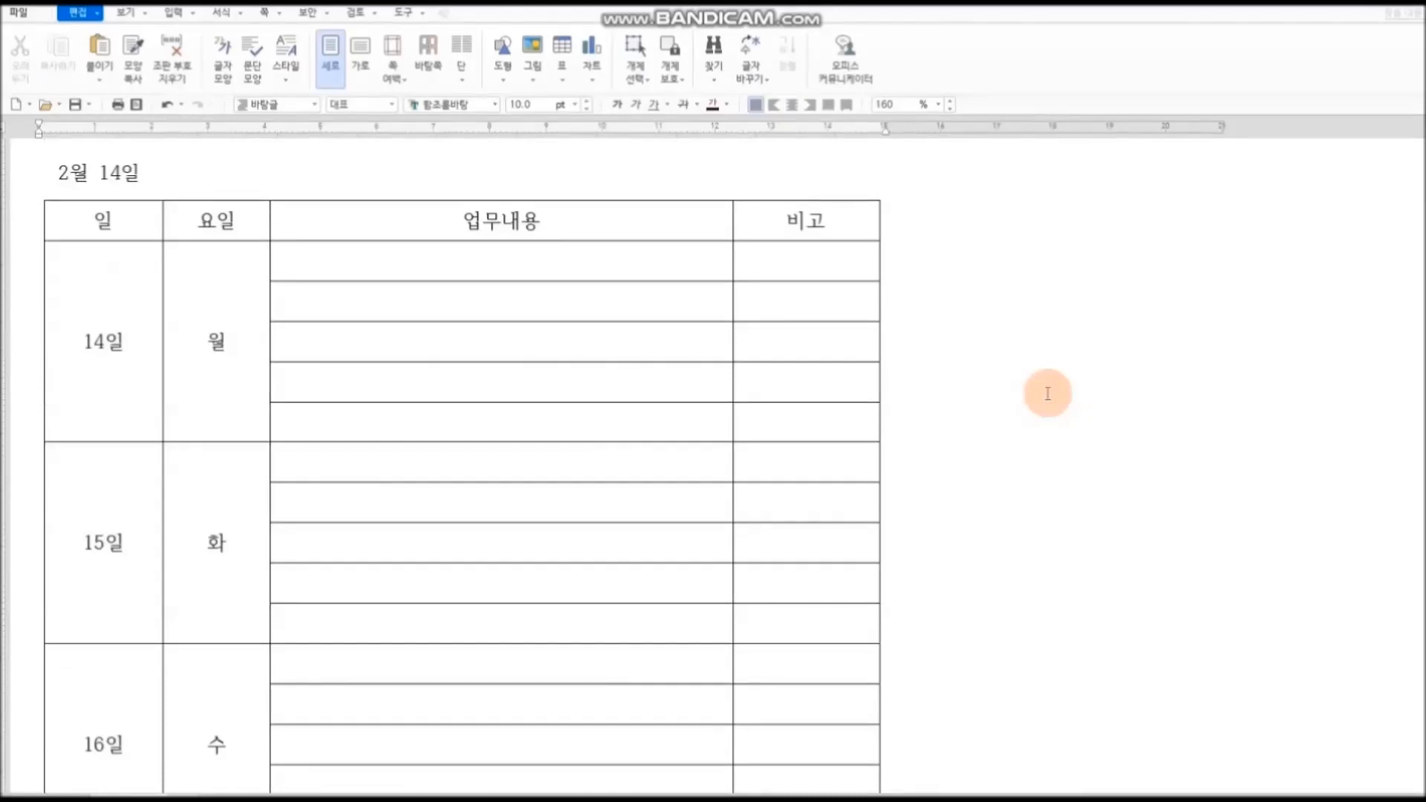
left_click_drag(79, 220, 863, 228)
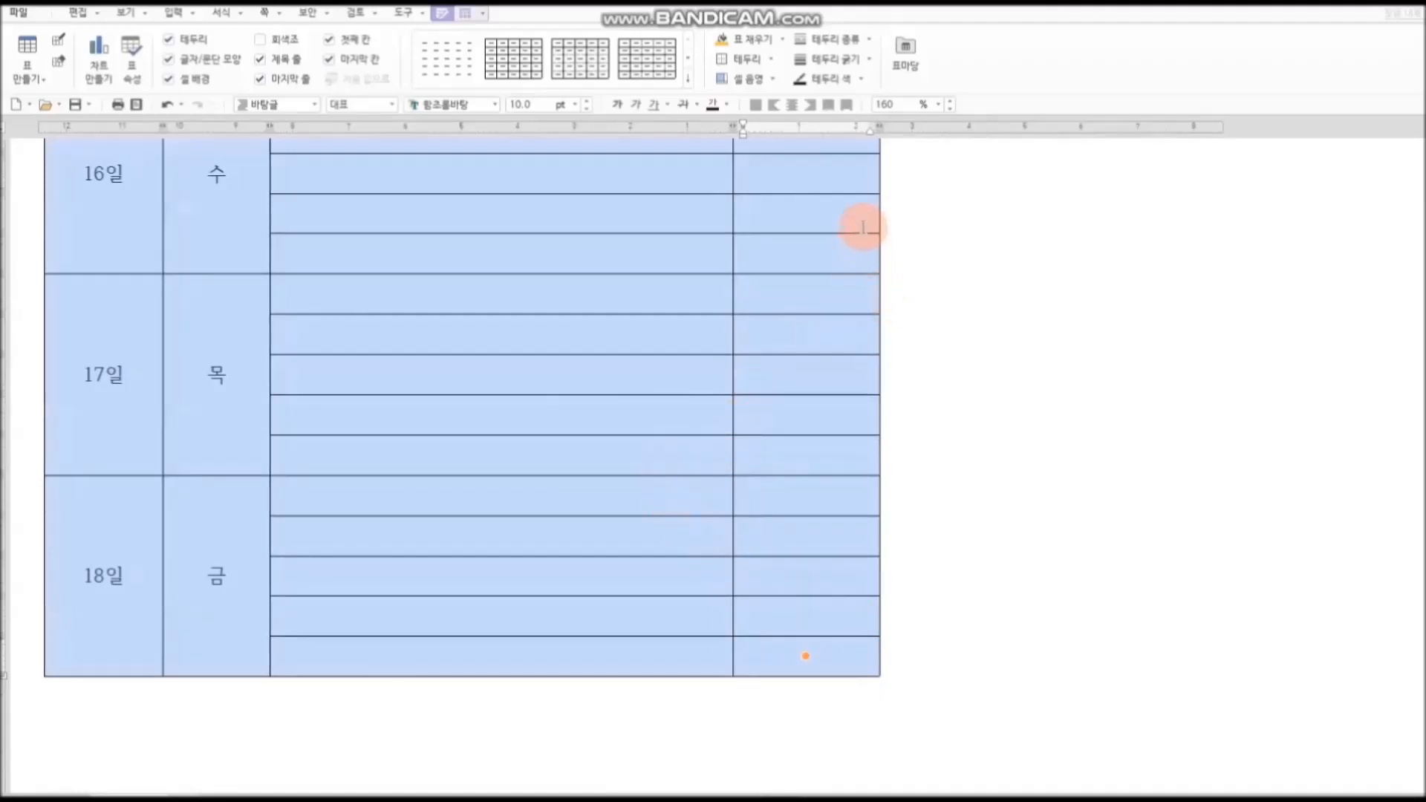
left_click(870, 41)
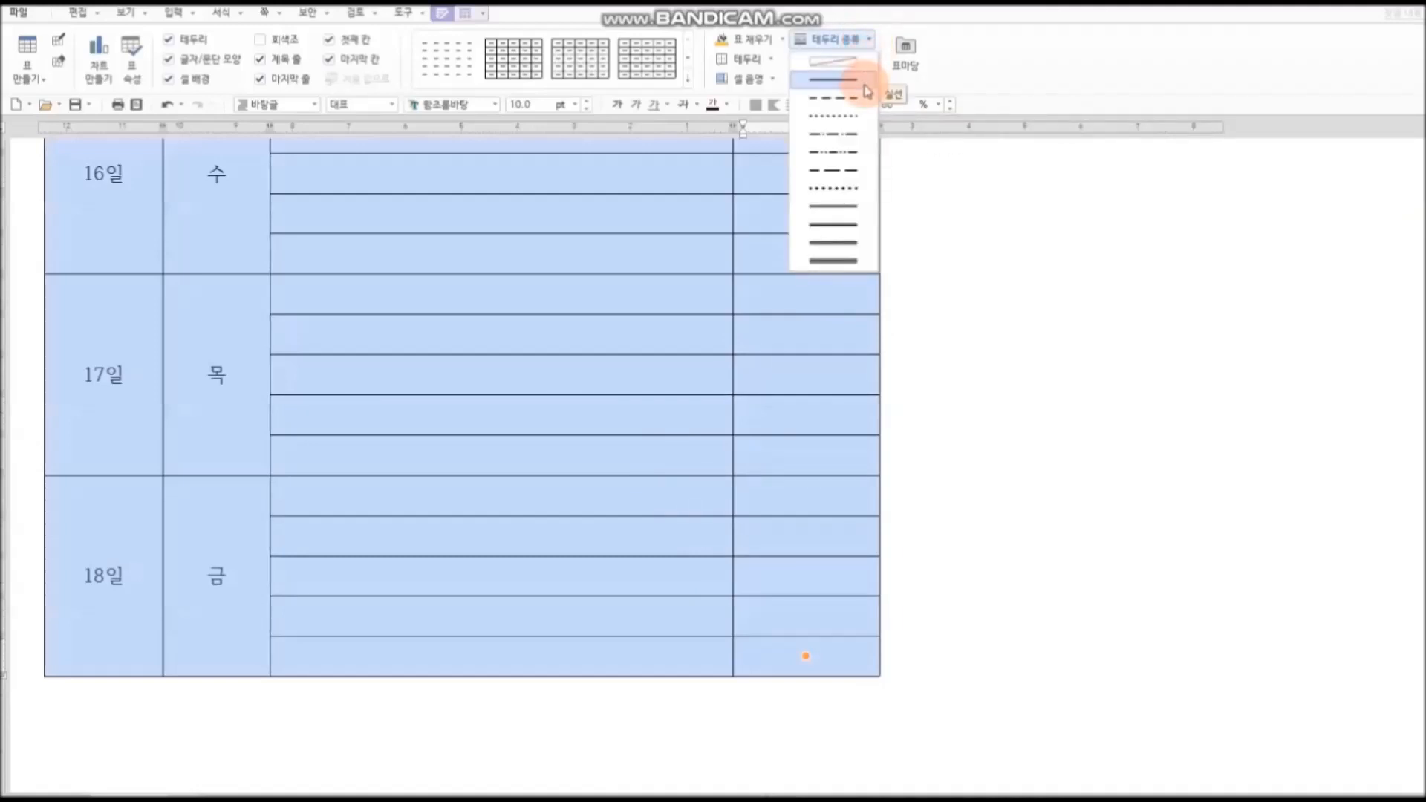
left_click(952, 75)
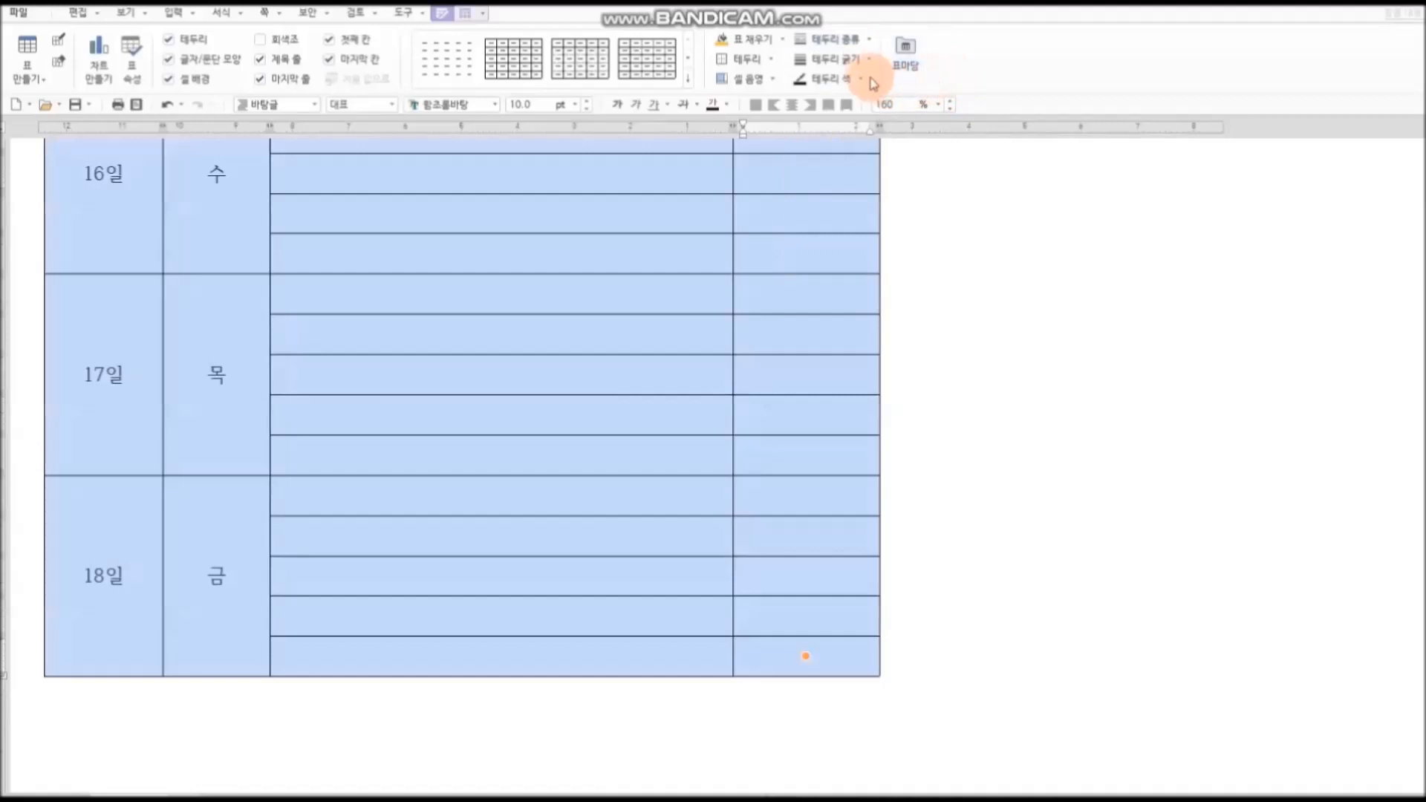
left_click(869, 61)
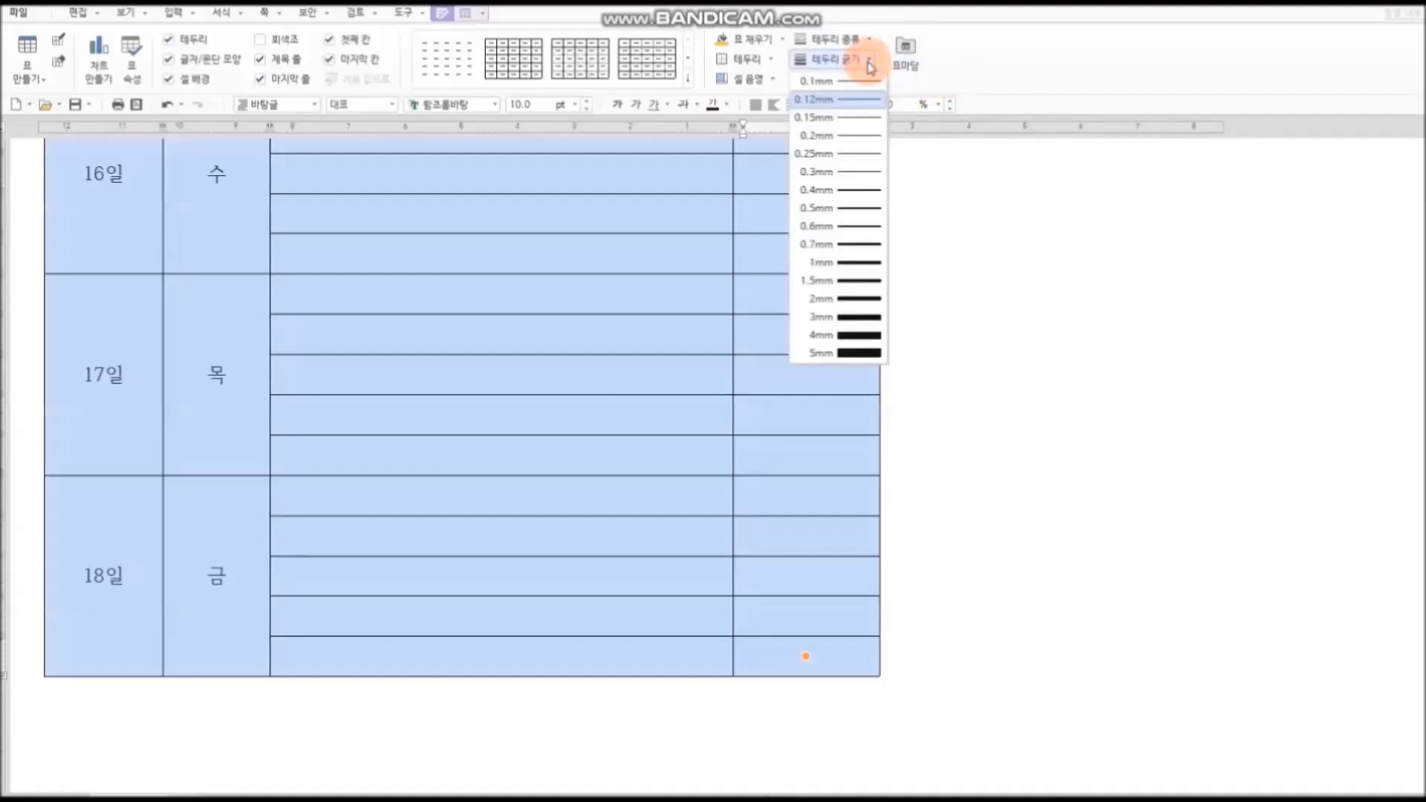
left_click(867, 195)
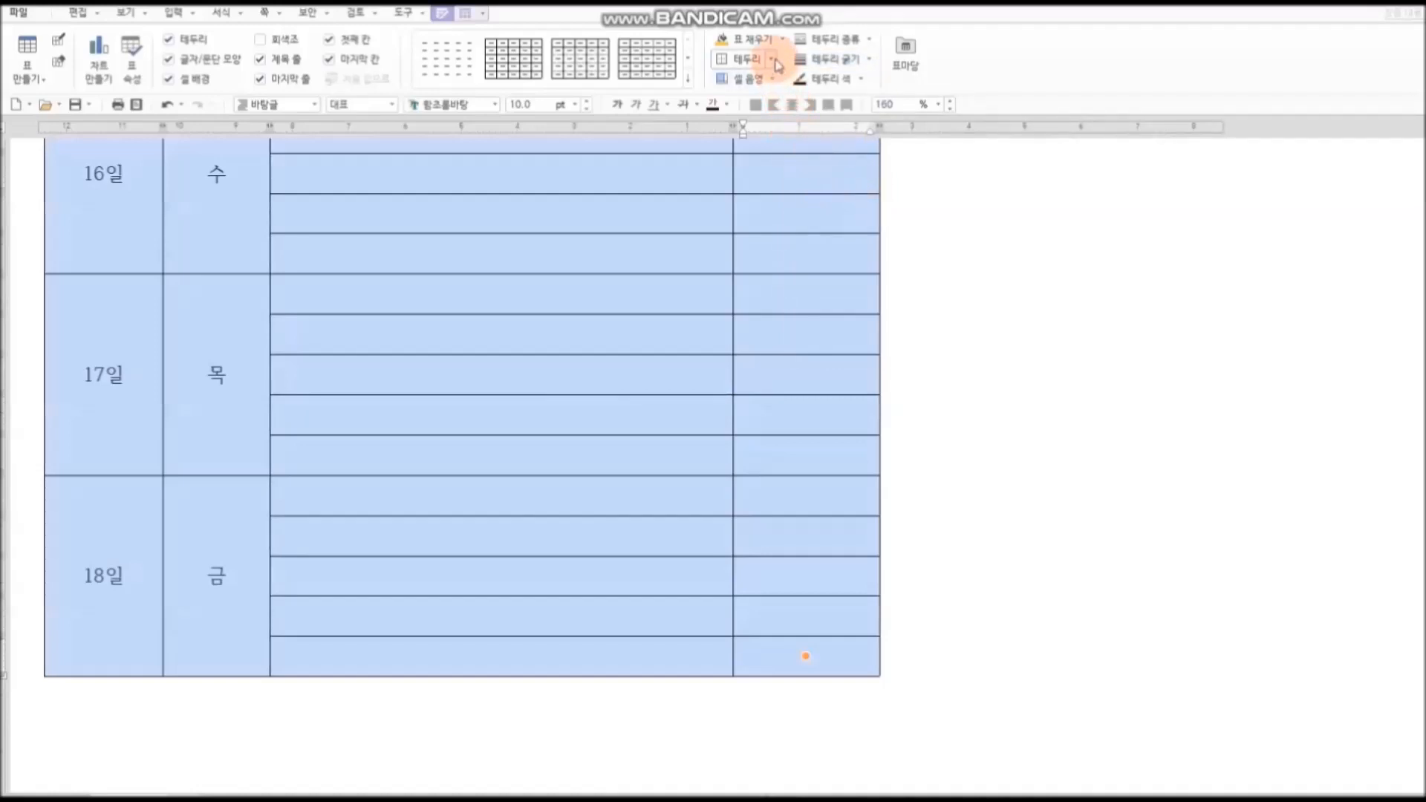
left_click(773, 59)
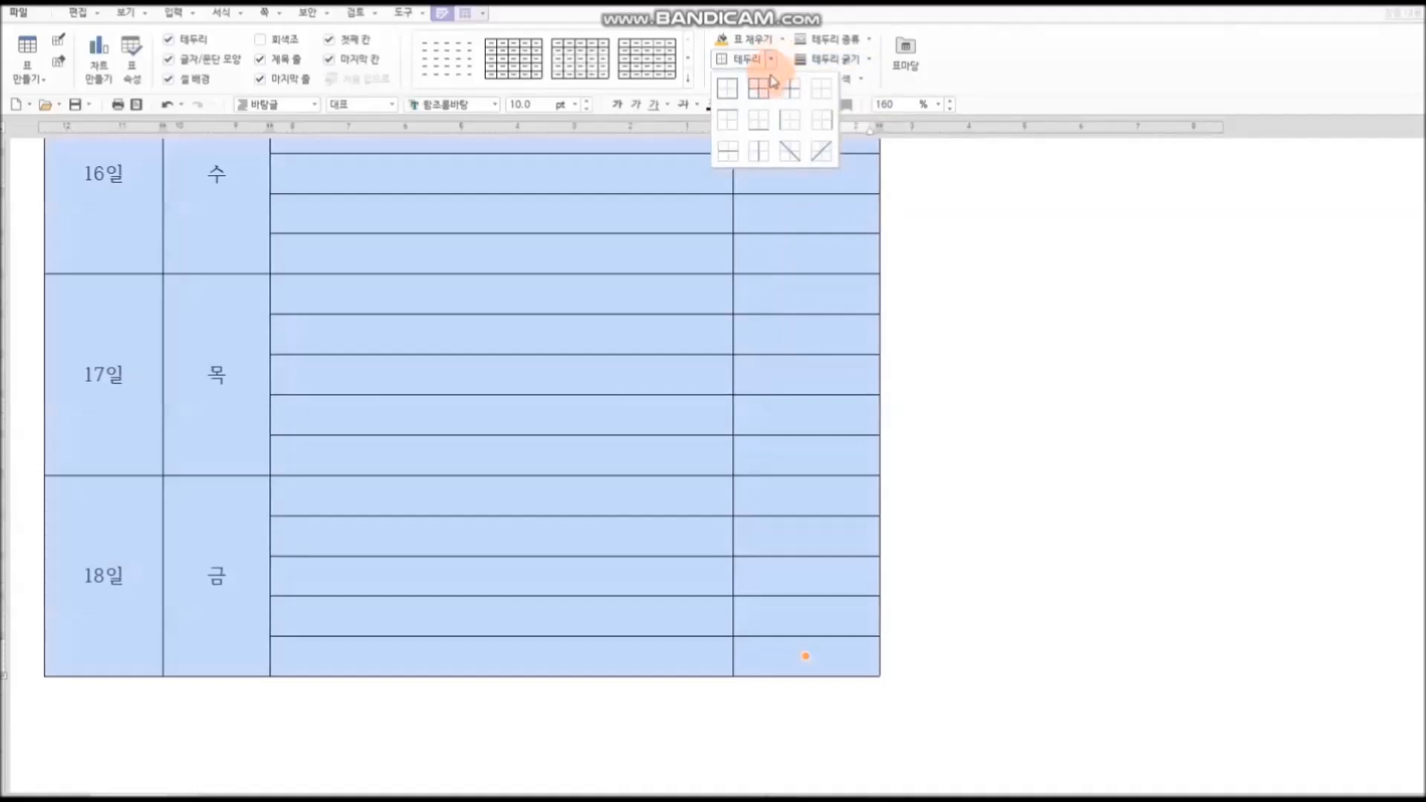
left_click(739, 104)
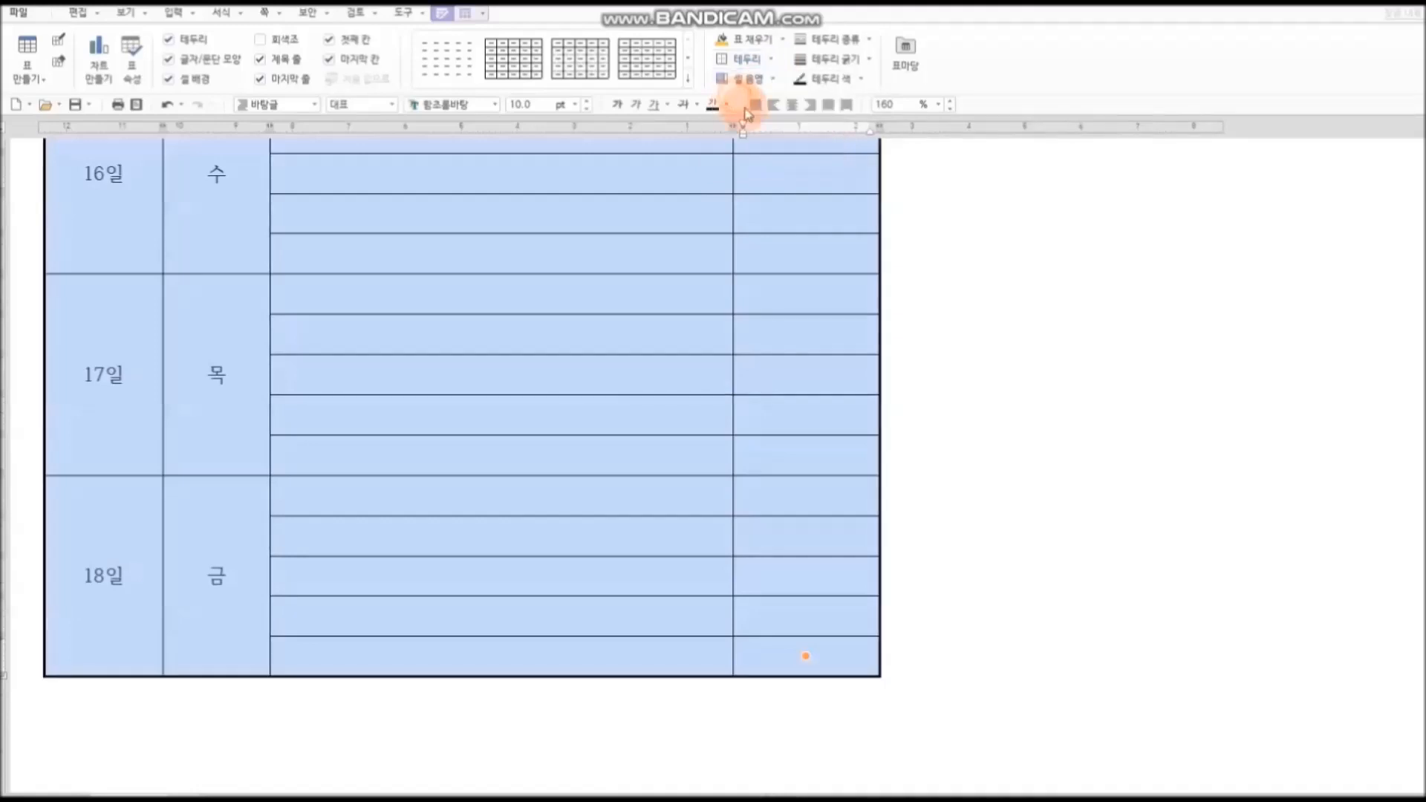
Step: Apply a double-line border to the bottom edge of the table's heading row from 일 to 비고
left_click(1048, 369)
scroll(1048, 369, "up", 5)
scroll(1048, 369, "up", 4)
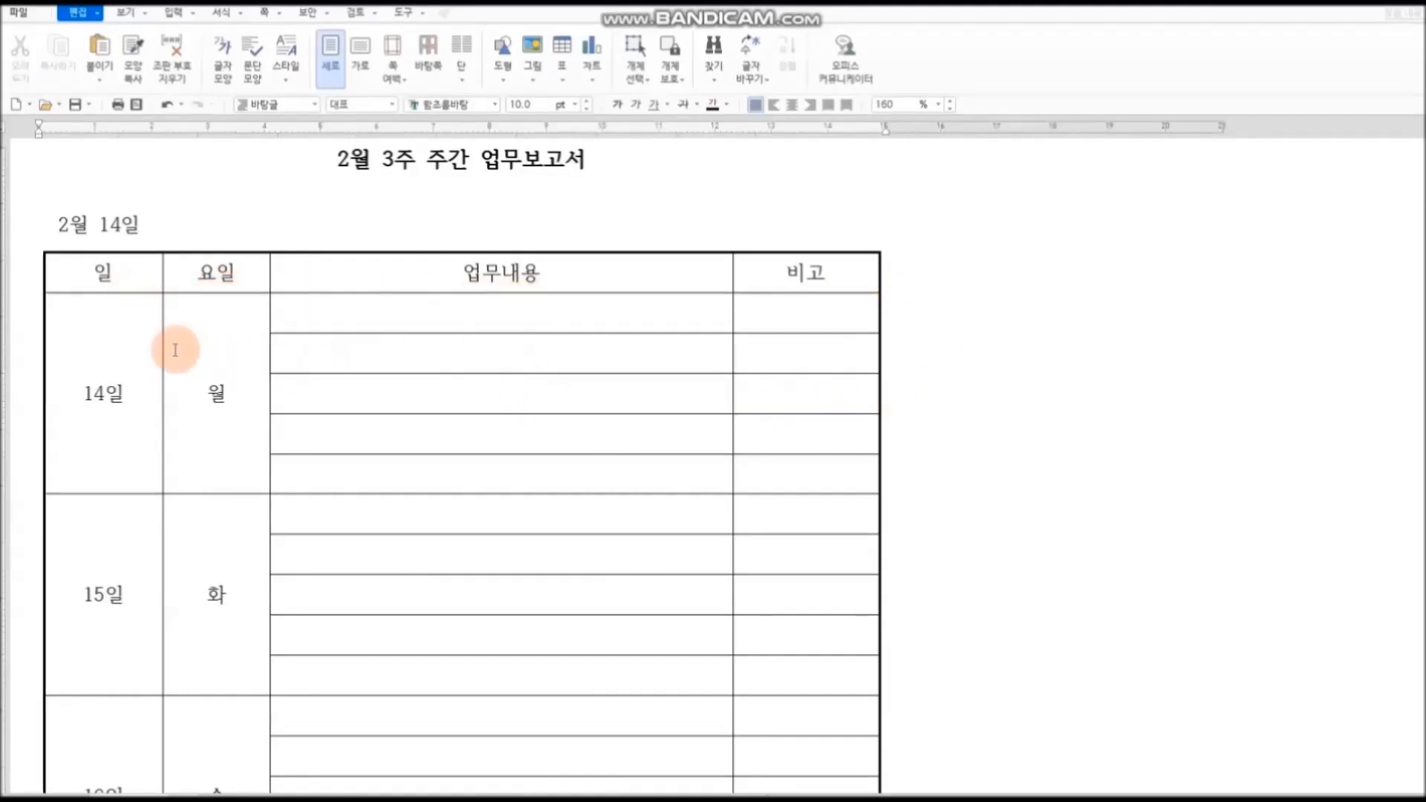
left_click_drag(89, 273, 447, 292)
left_click_drag(112, 280, 802, 272)
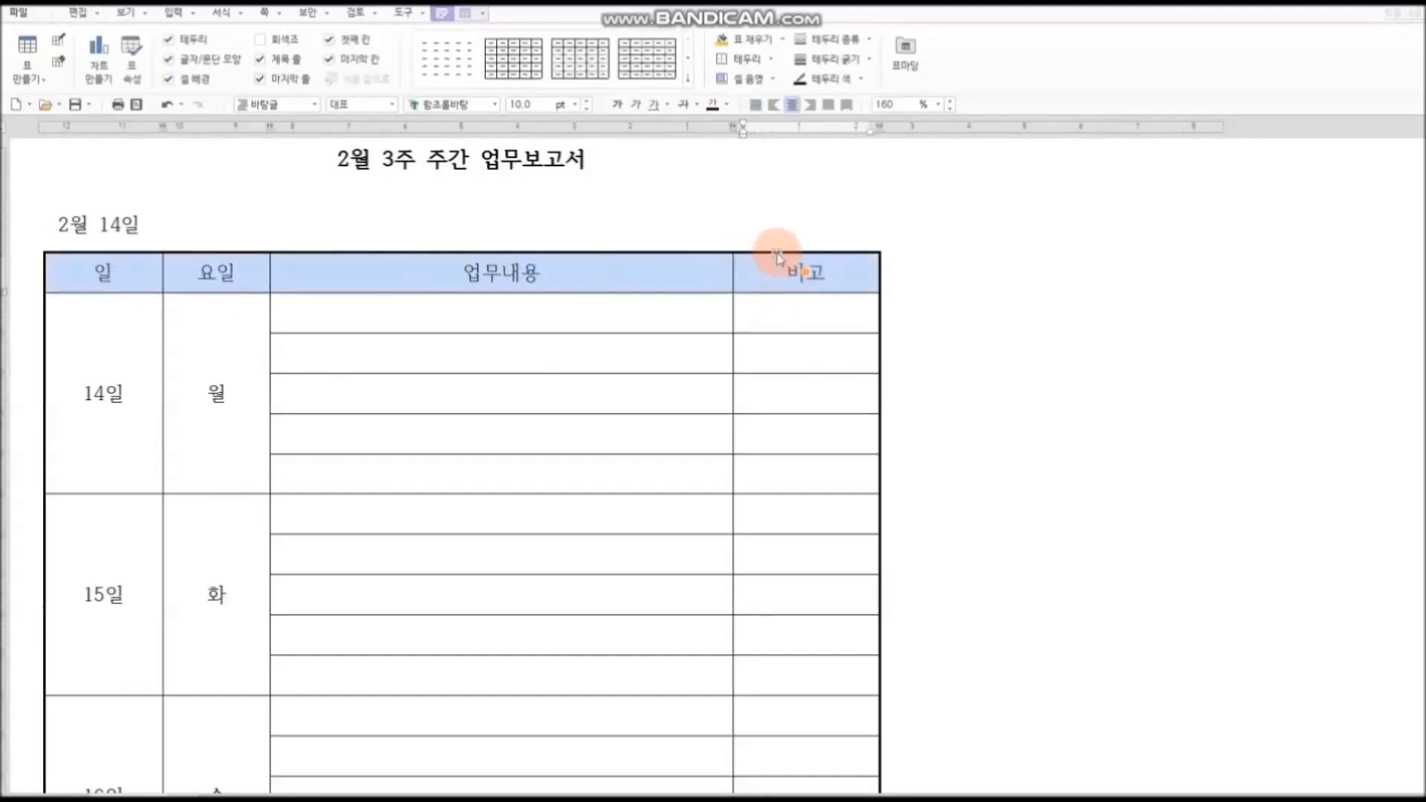
left_click(869, 38)
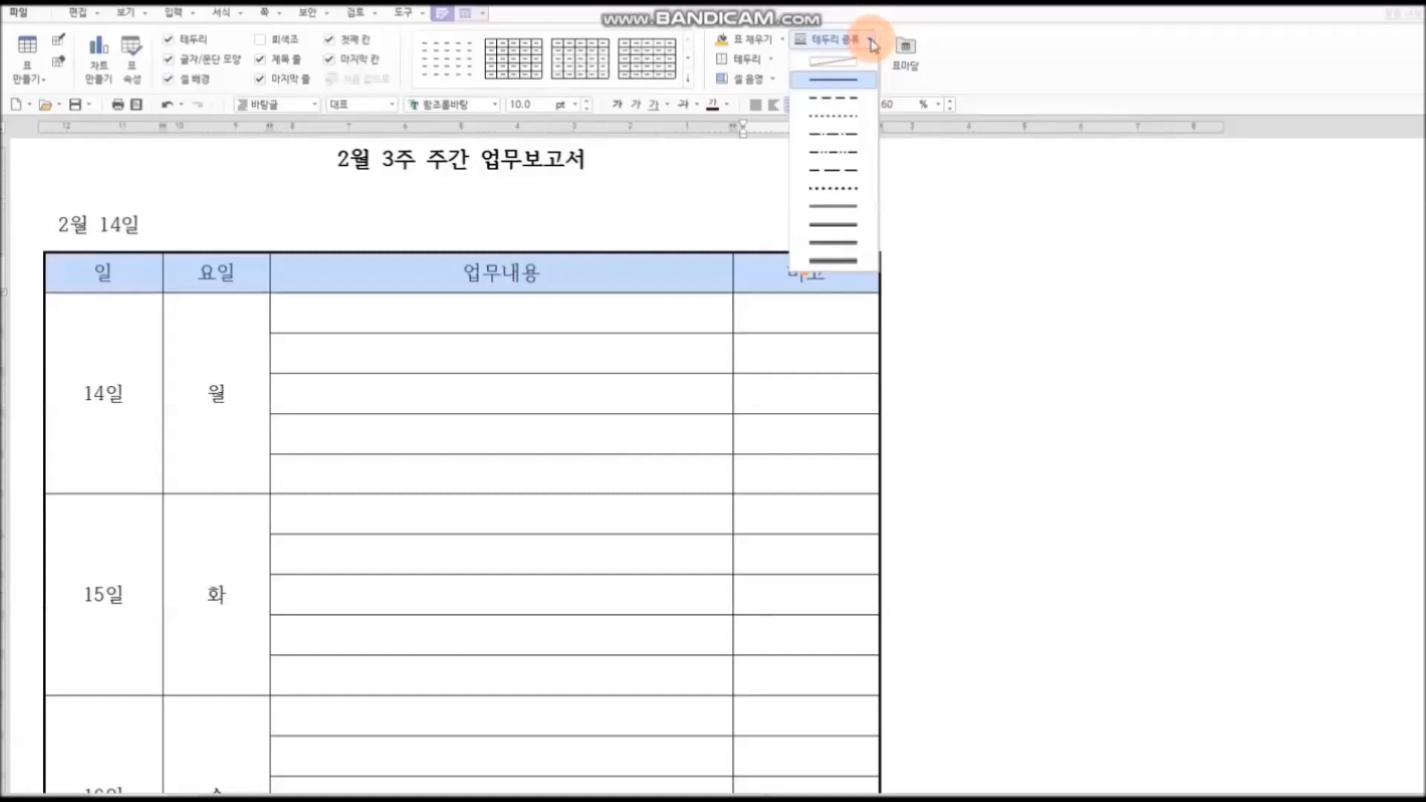
left_click(849, 207)
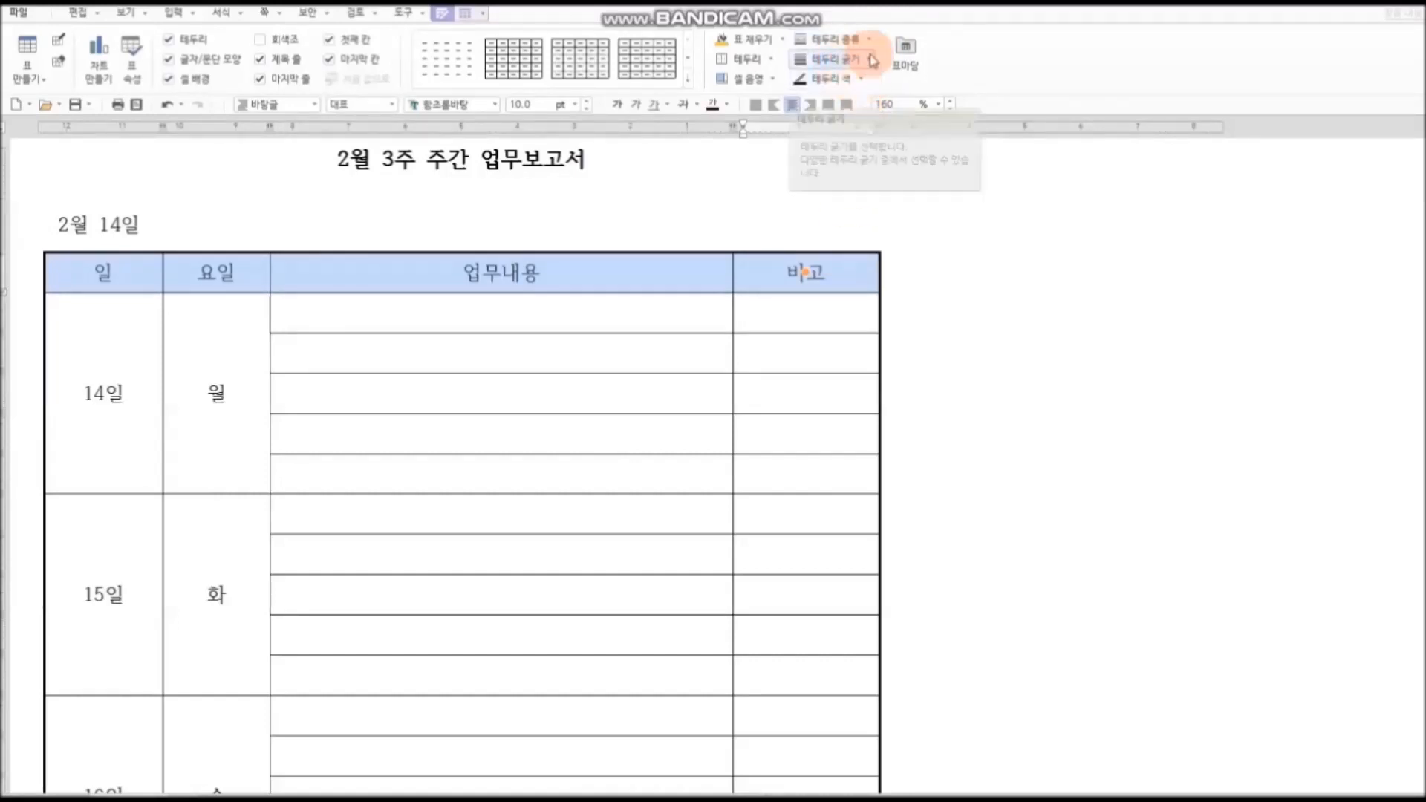
left_click(774, 61)
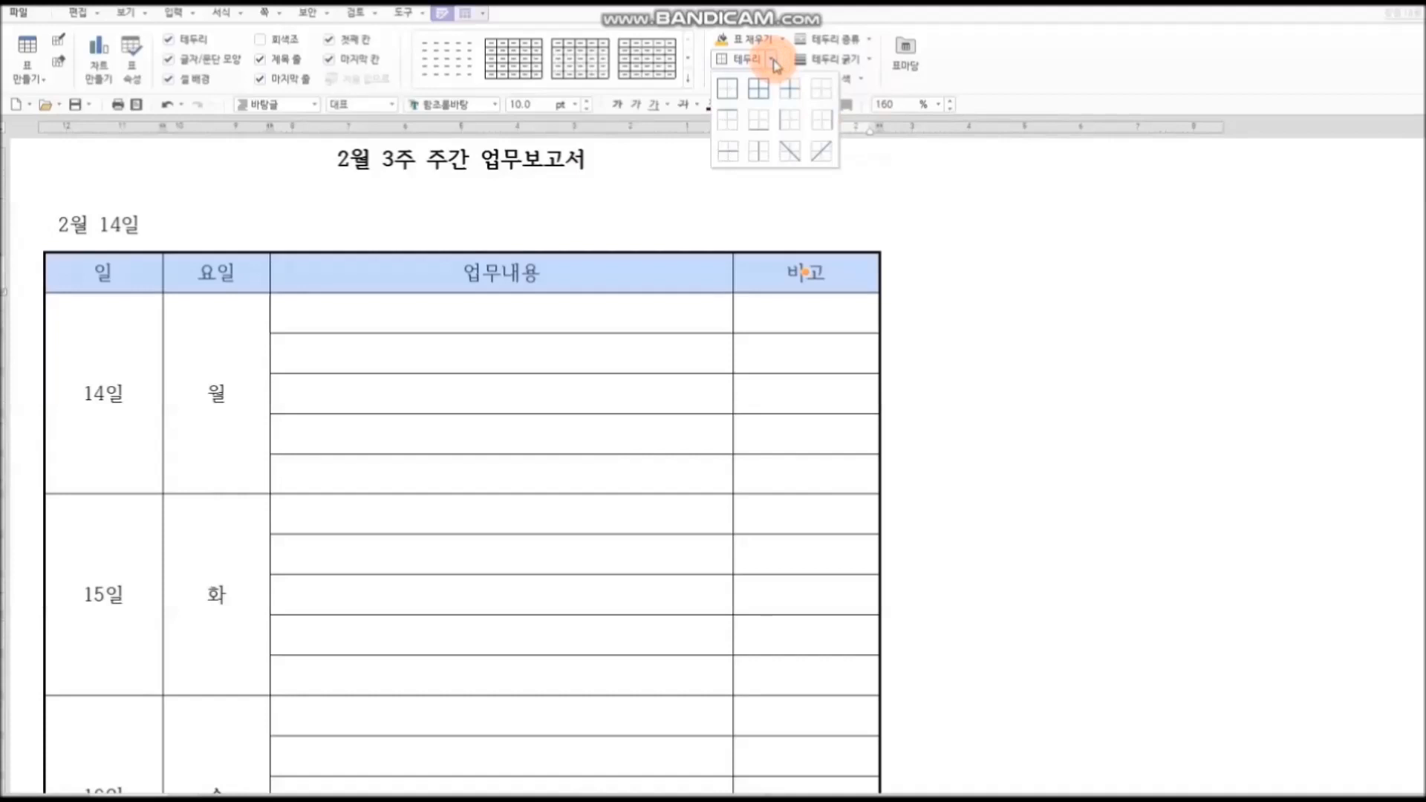
left_click(767, 131)
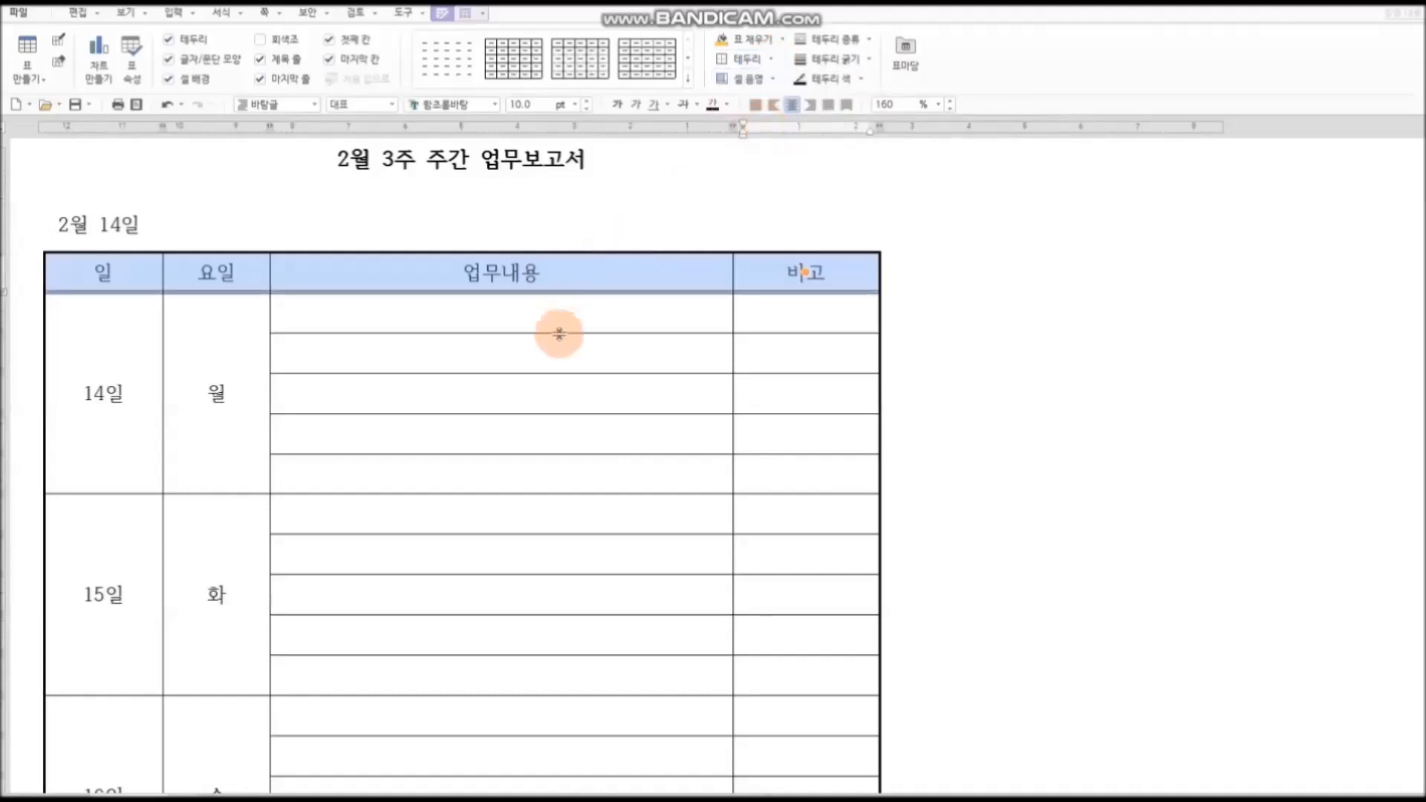
left_click(518, 313)
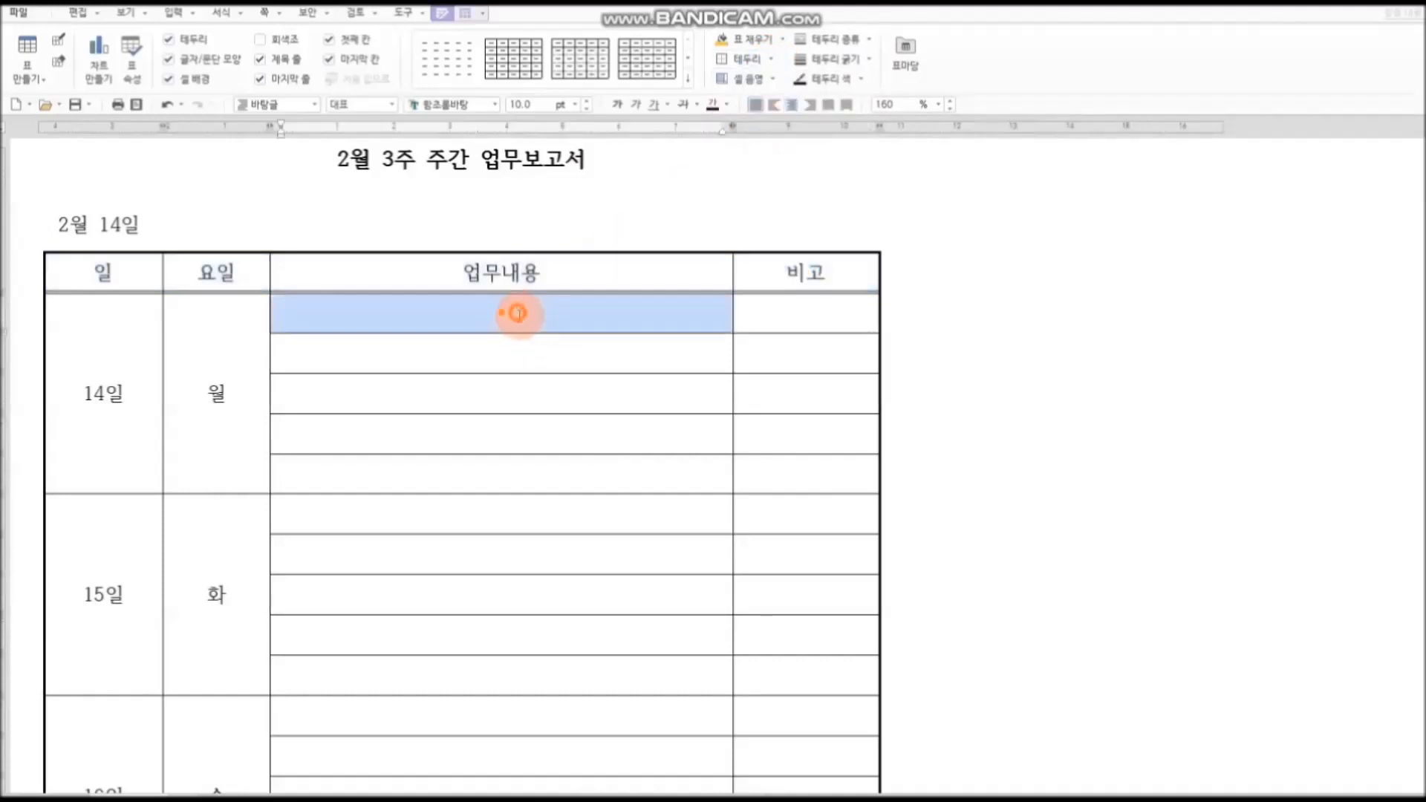
left_click(995, 361)
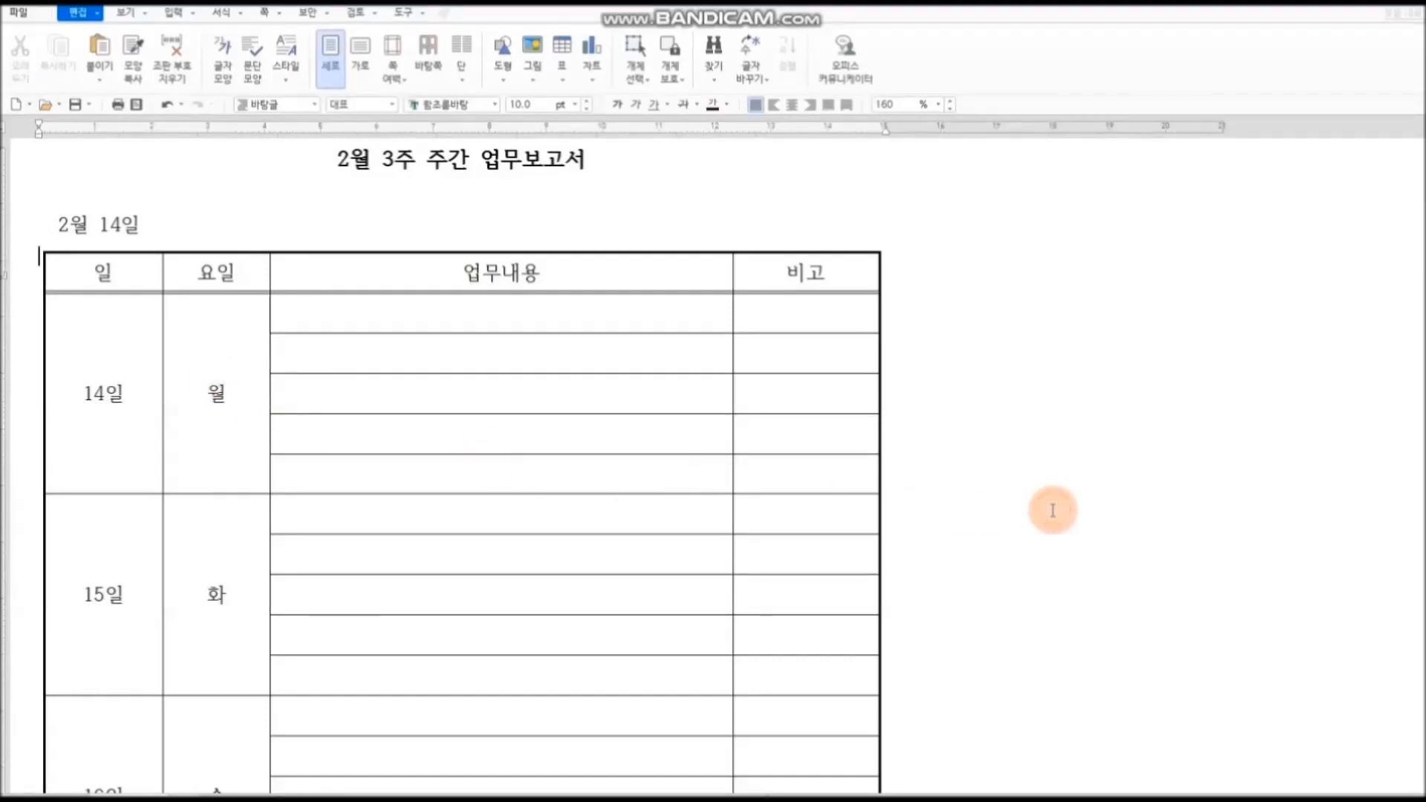
Step: Review the form's layout in the print preview, both as a whole page and at 100 %, and close the preview
scroll(1052, 510, "down", 10)
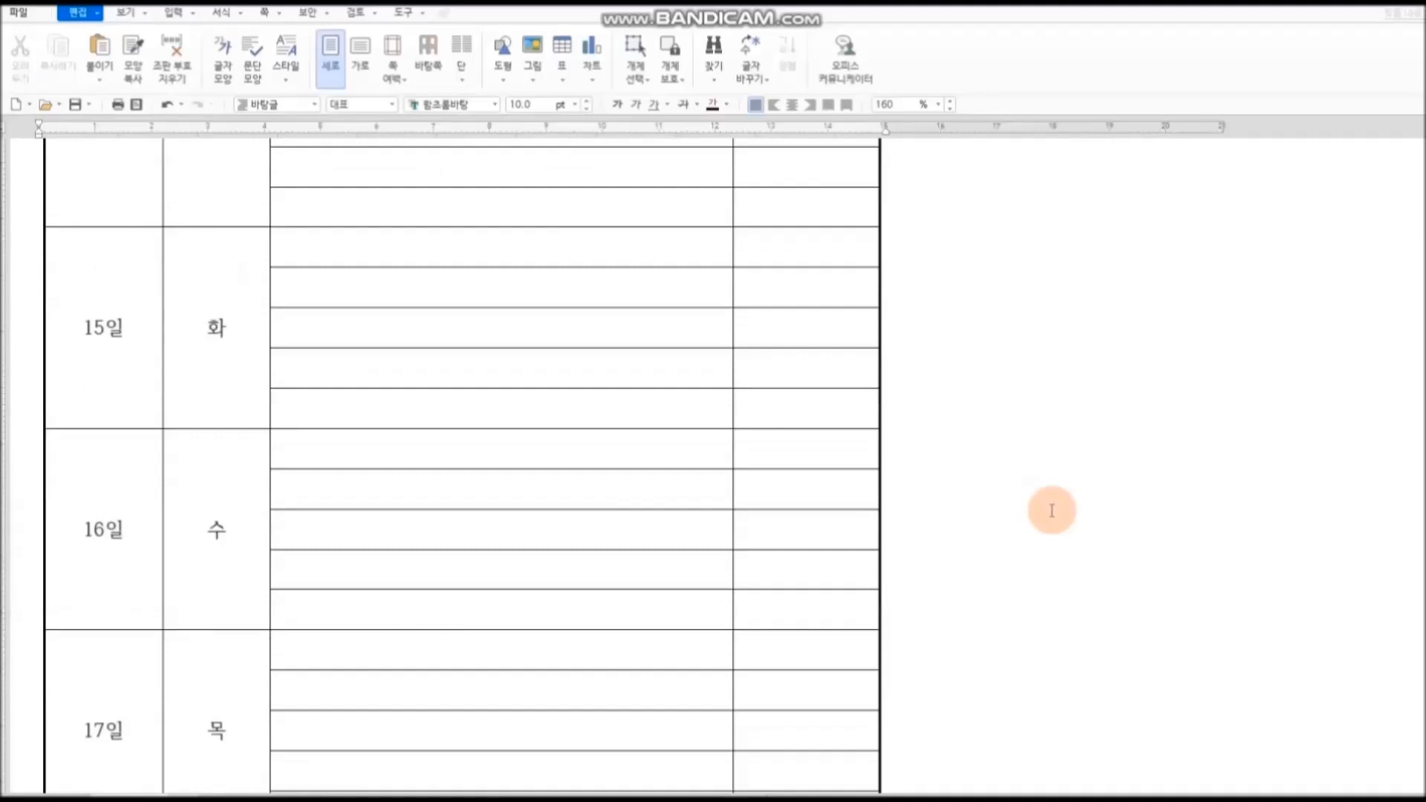
scroll(1052, 510, "up", 10)
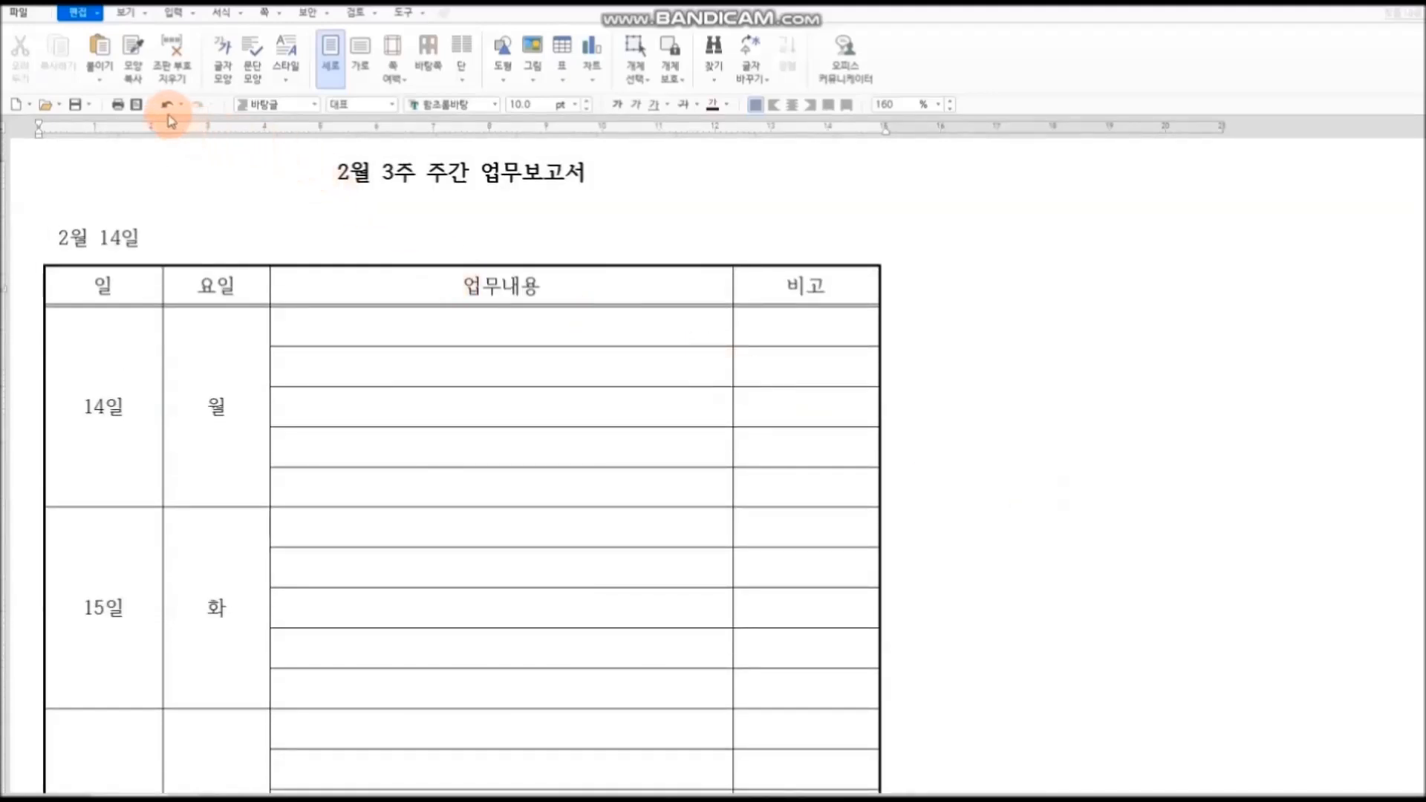
left_click(136, 104)
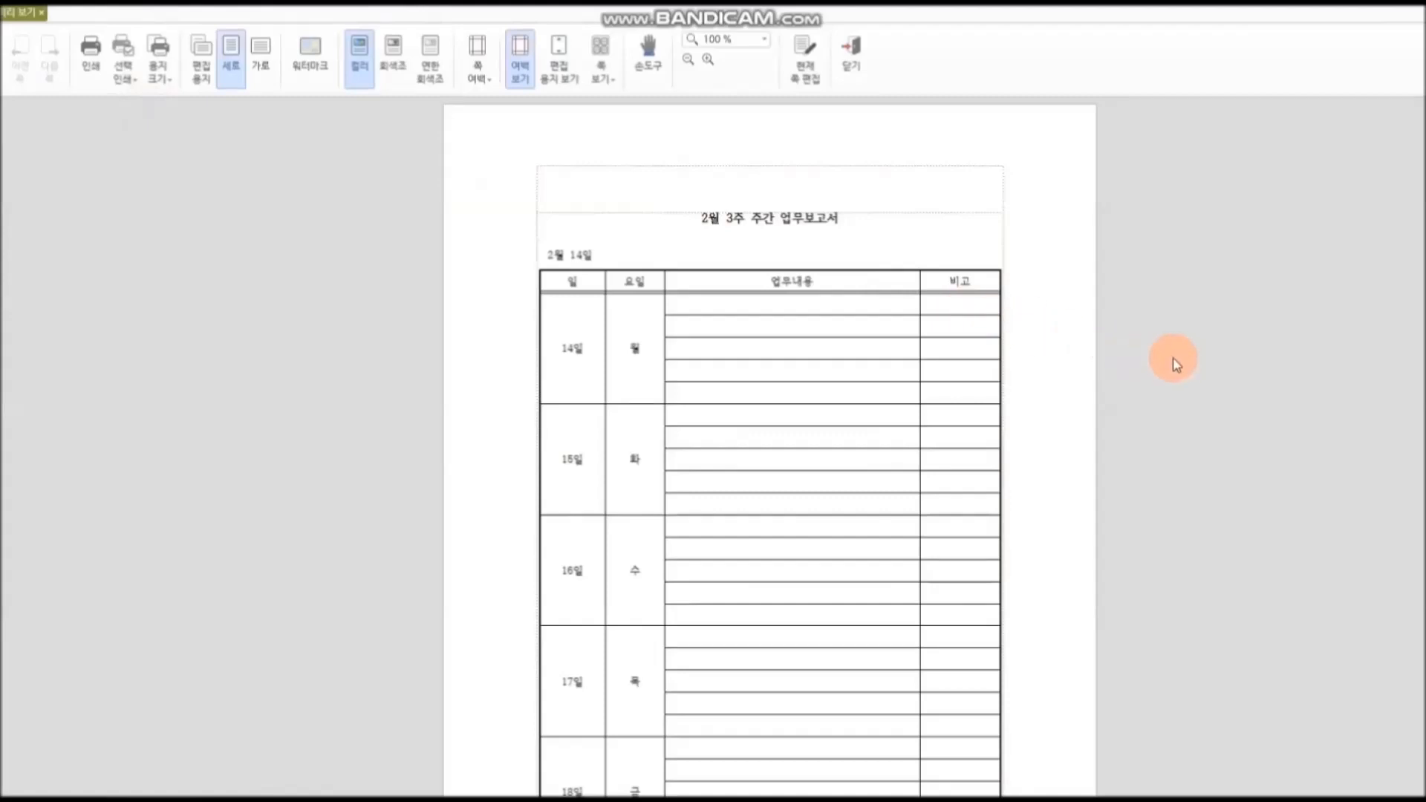
left_click(1028, 456)
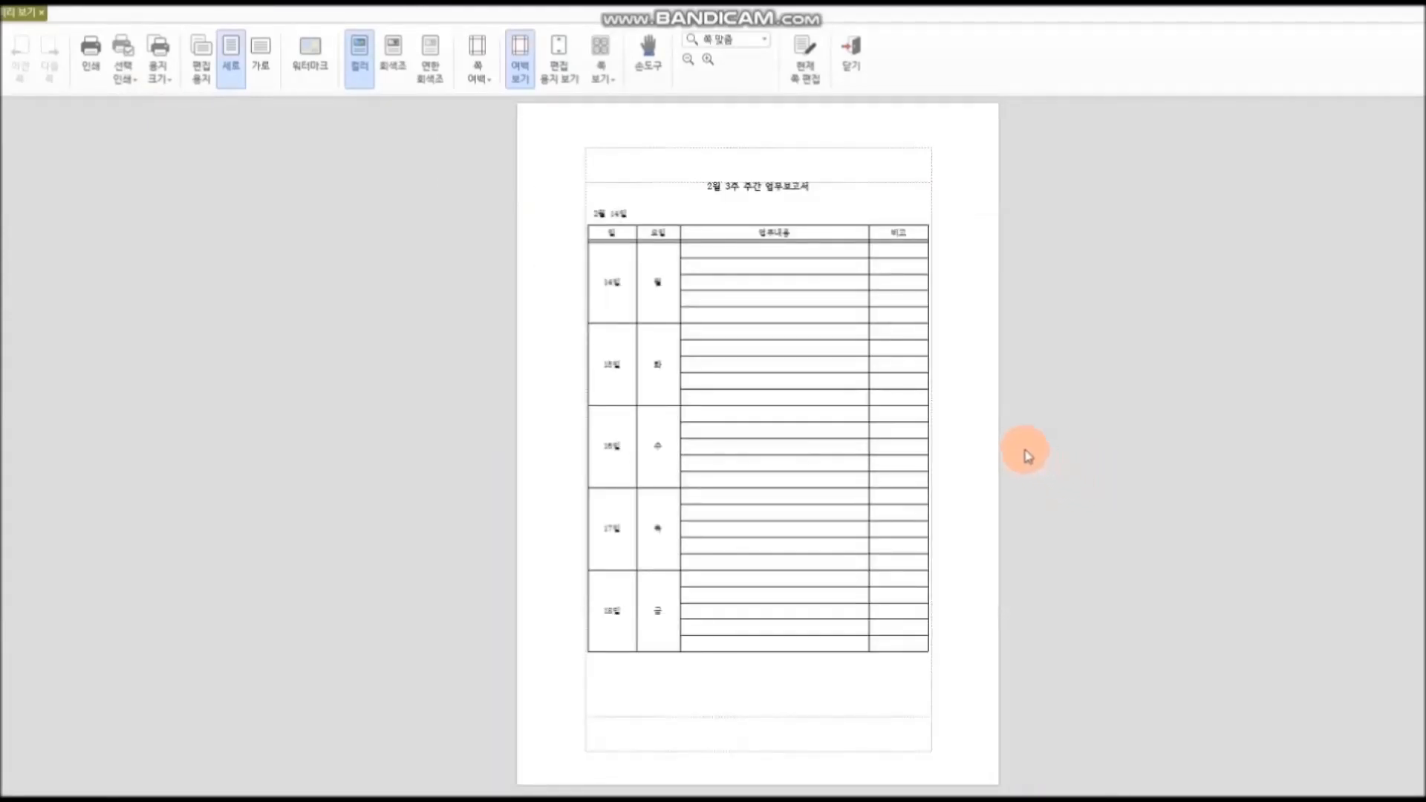
left_click(939, 326)
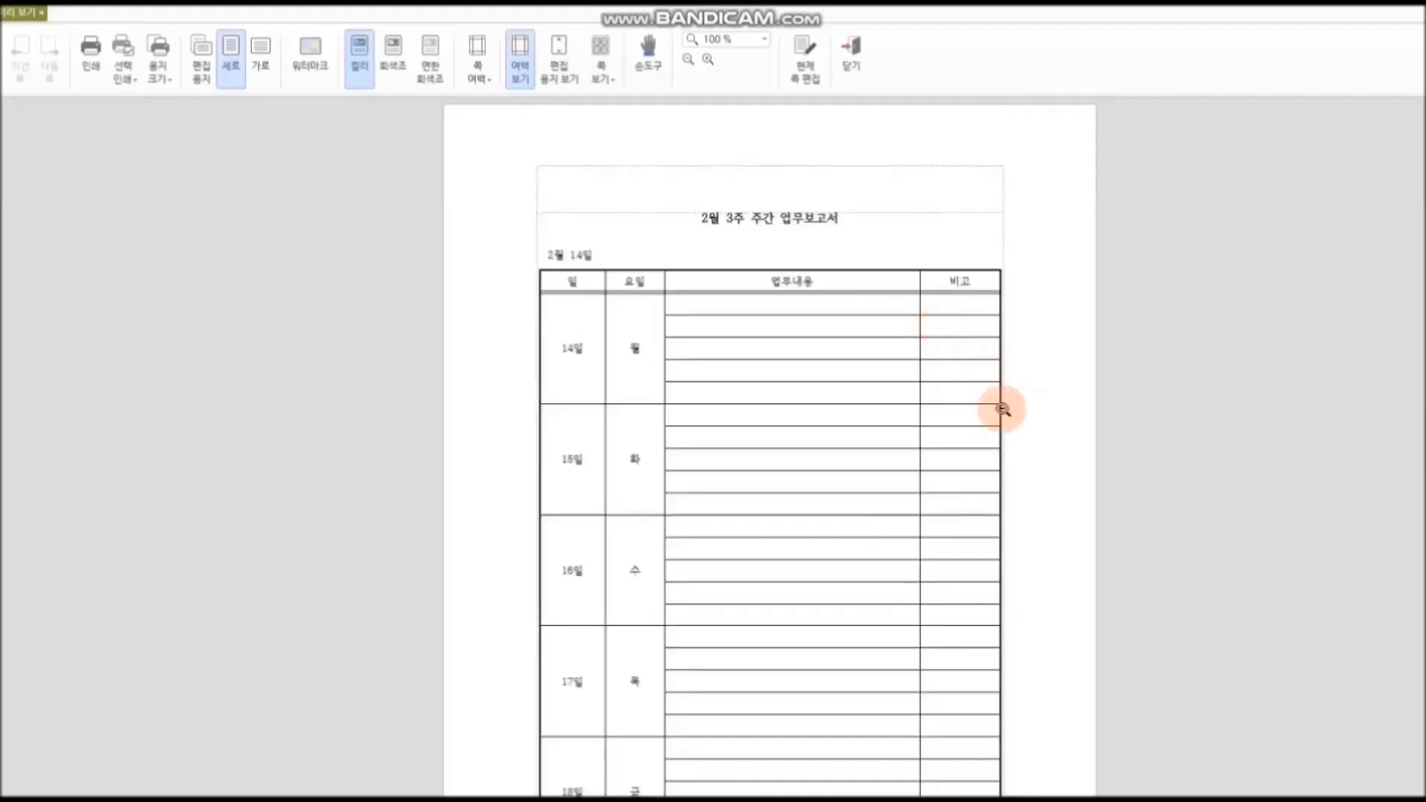
scroll(1087, 432, "down", 2)
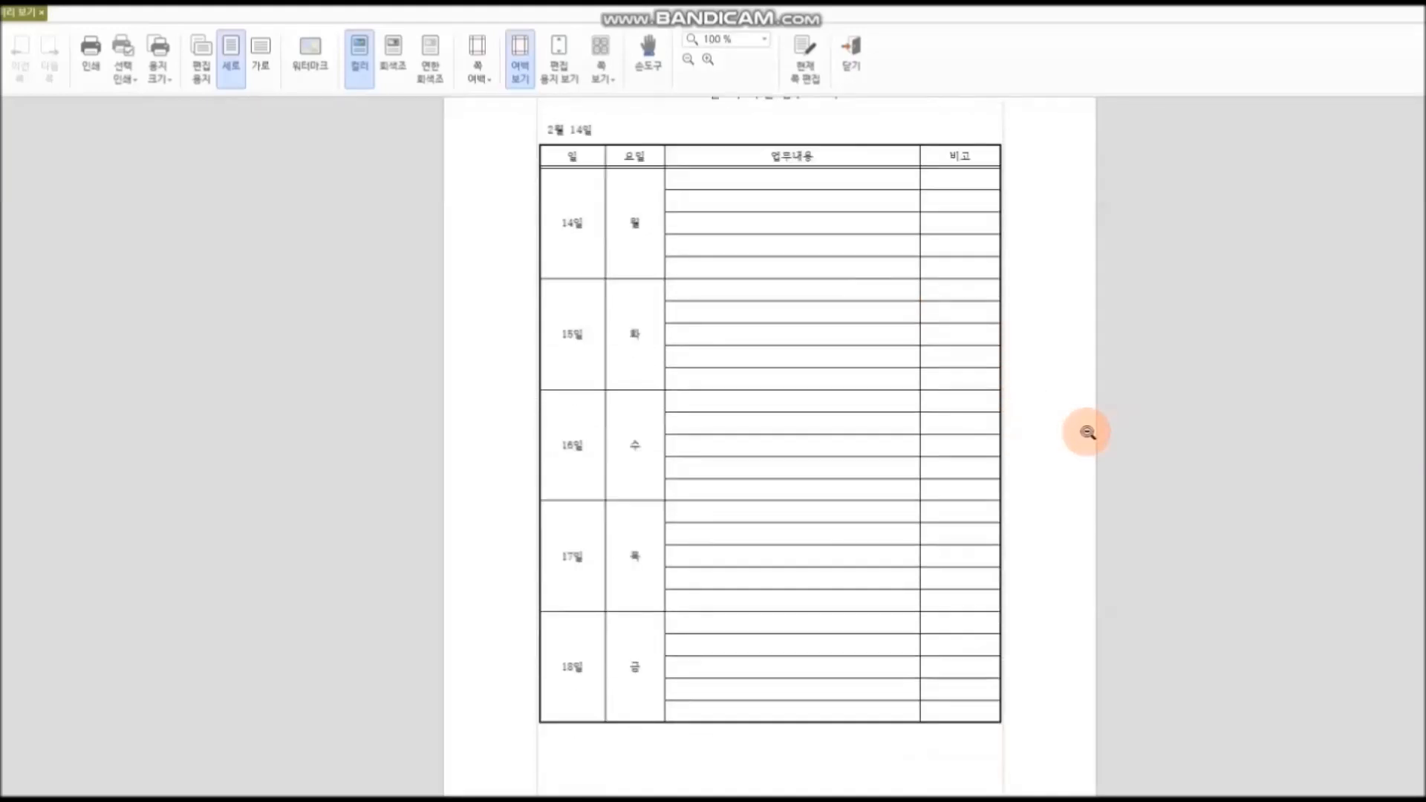
scroll(1088, 432, "up", 2)
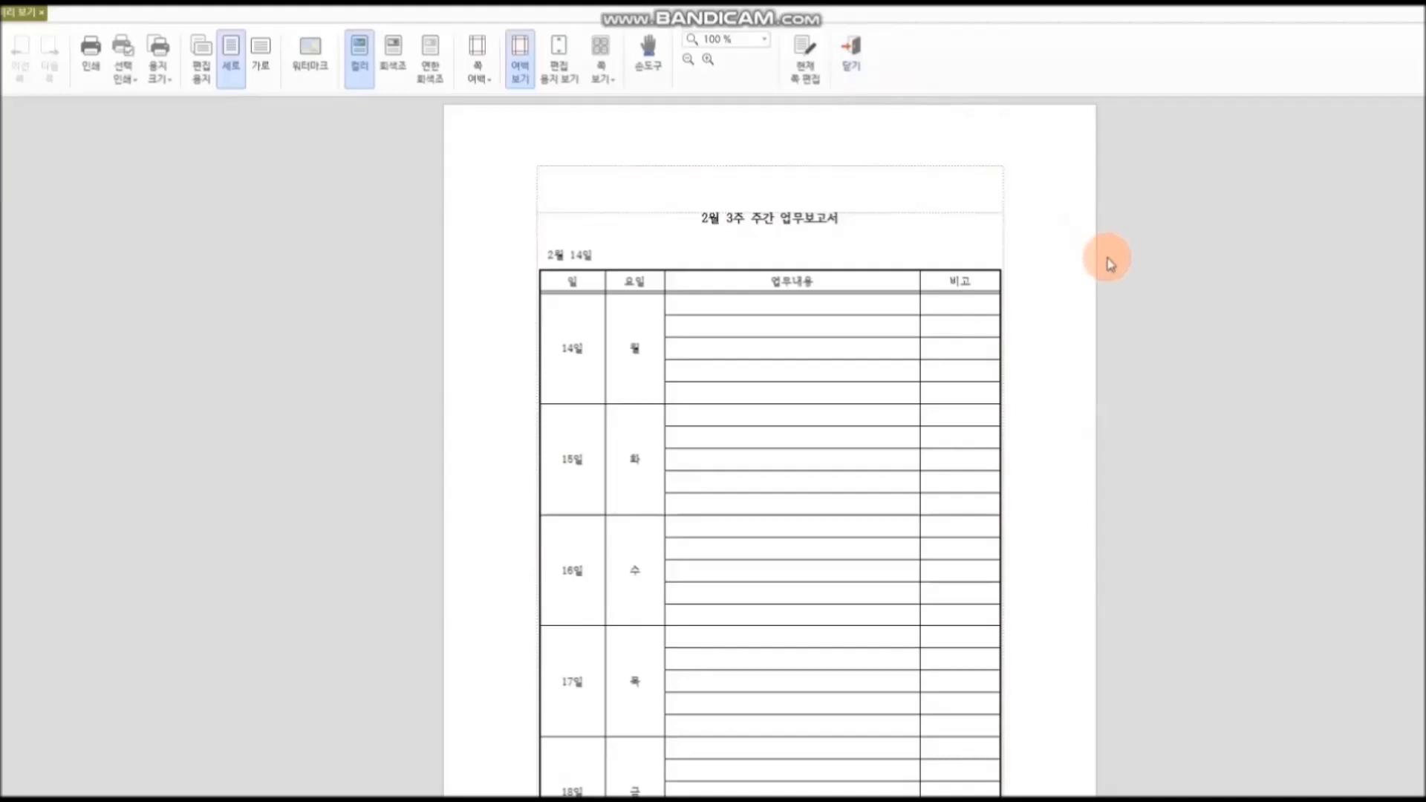
left_click(851, 56)
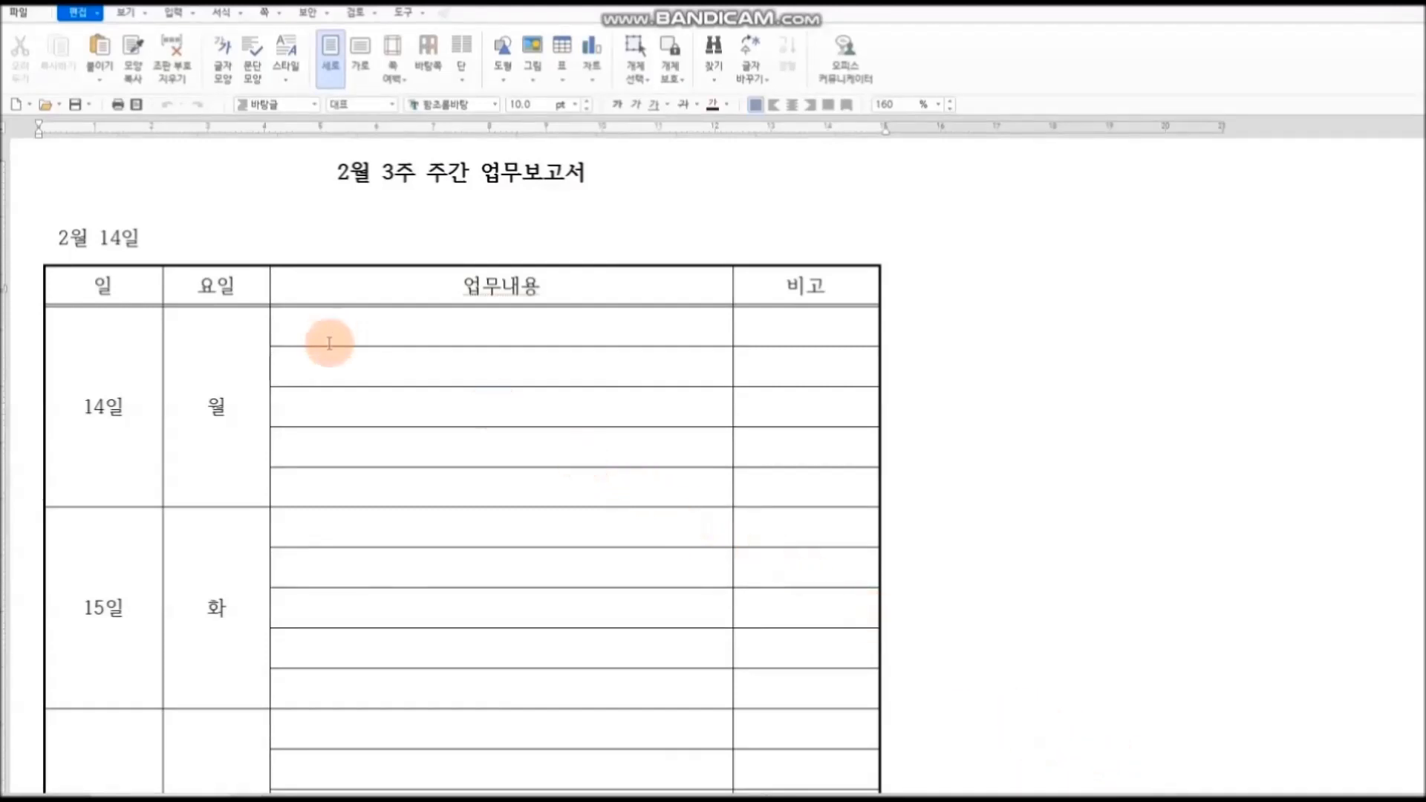
Step: Start saving the document and create and open a new folder named 한글문서 as its location
left_click(77, 108)
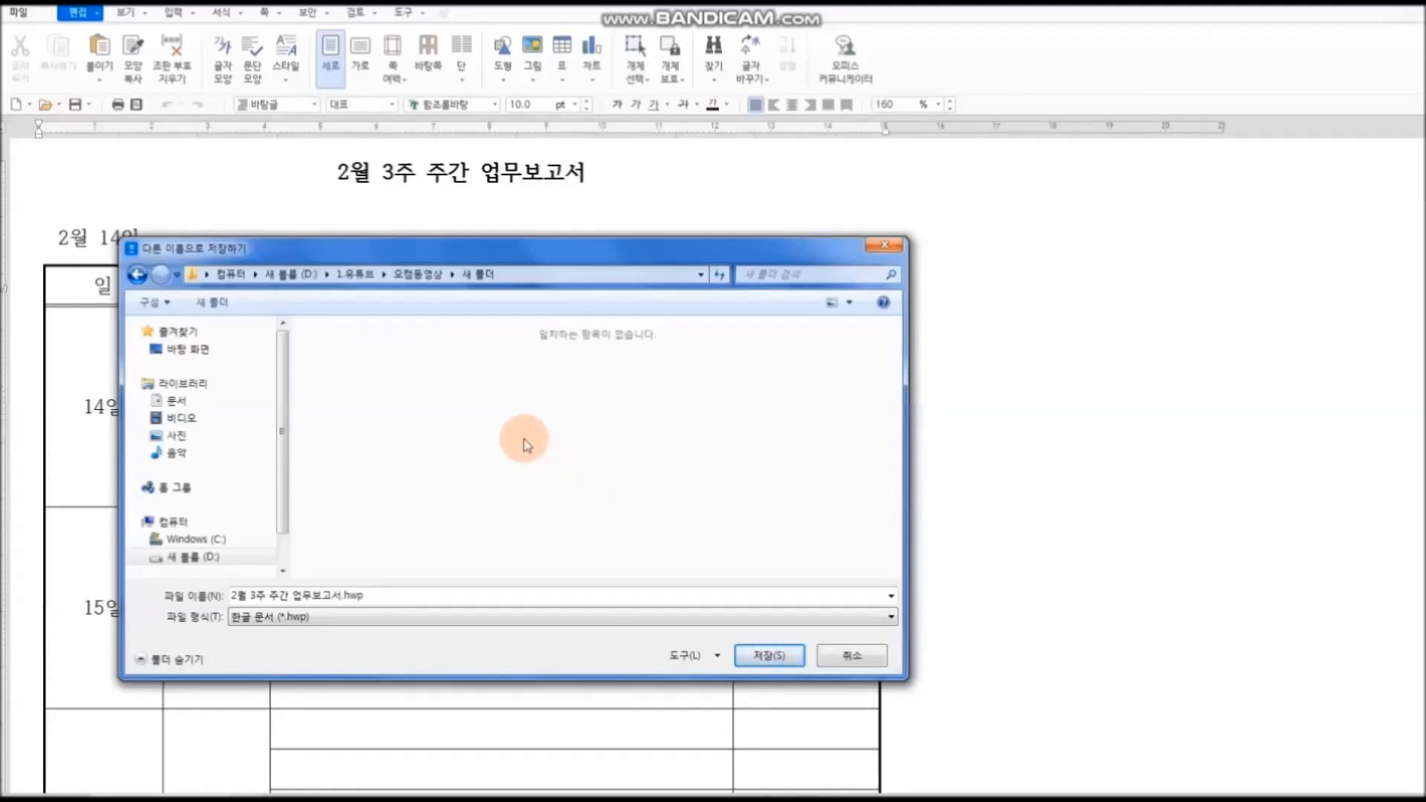
left_click(227, 306)
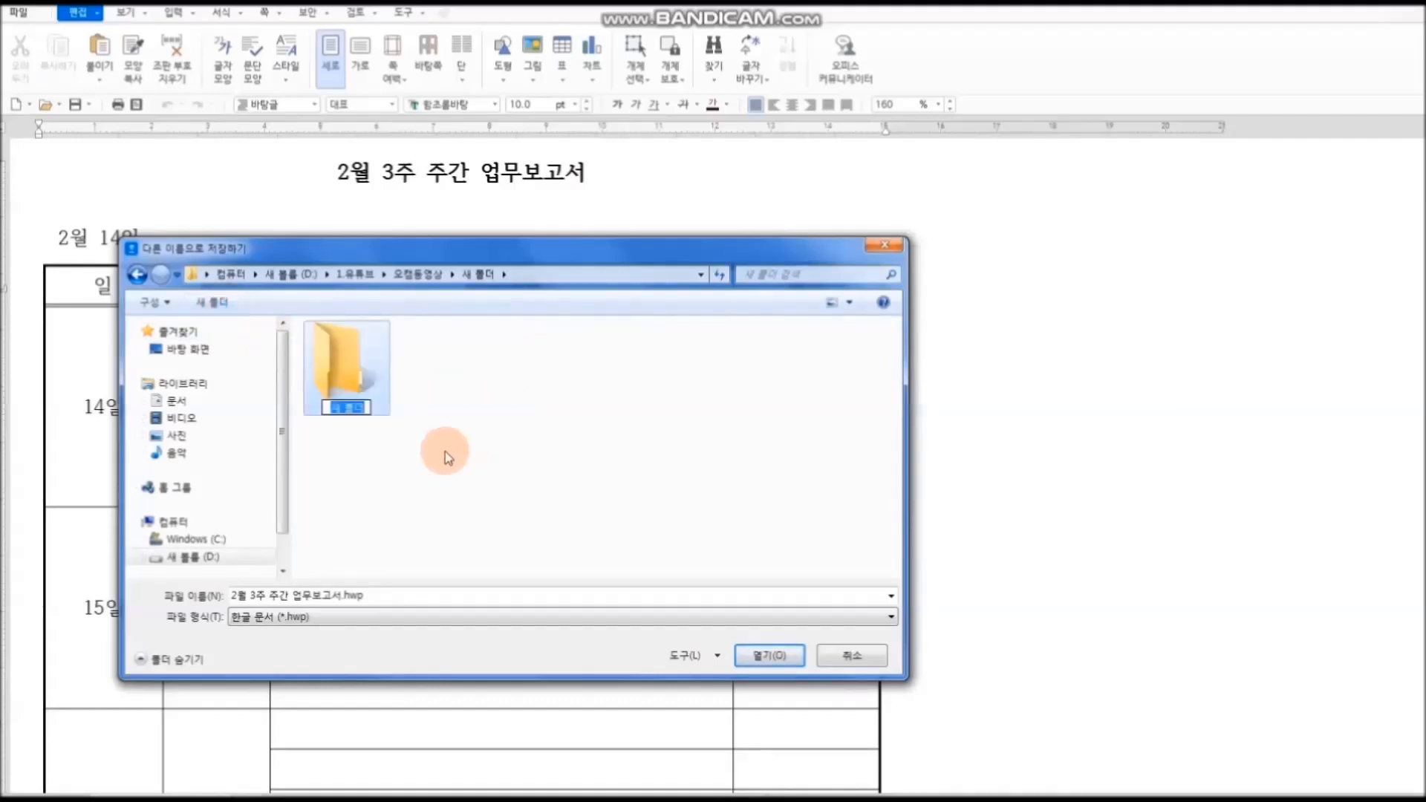
type("한글문서")
key("Return")
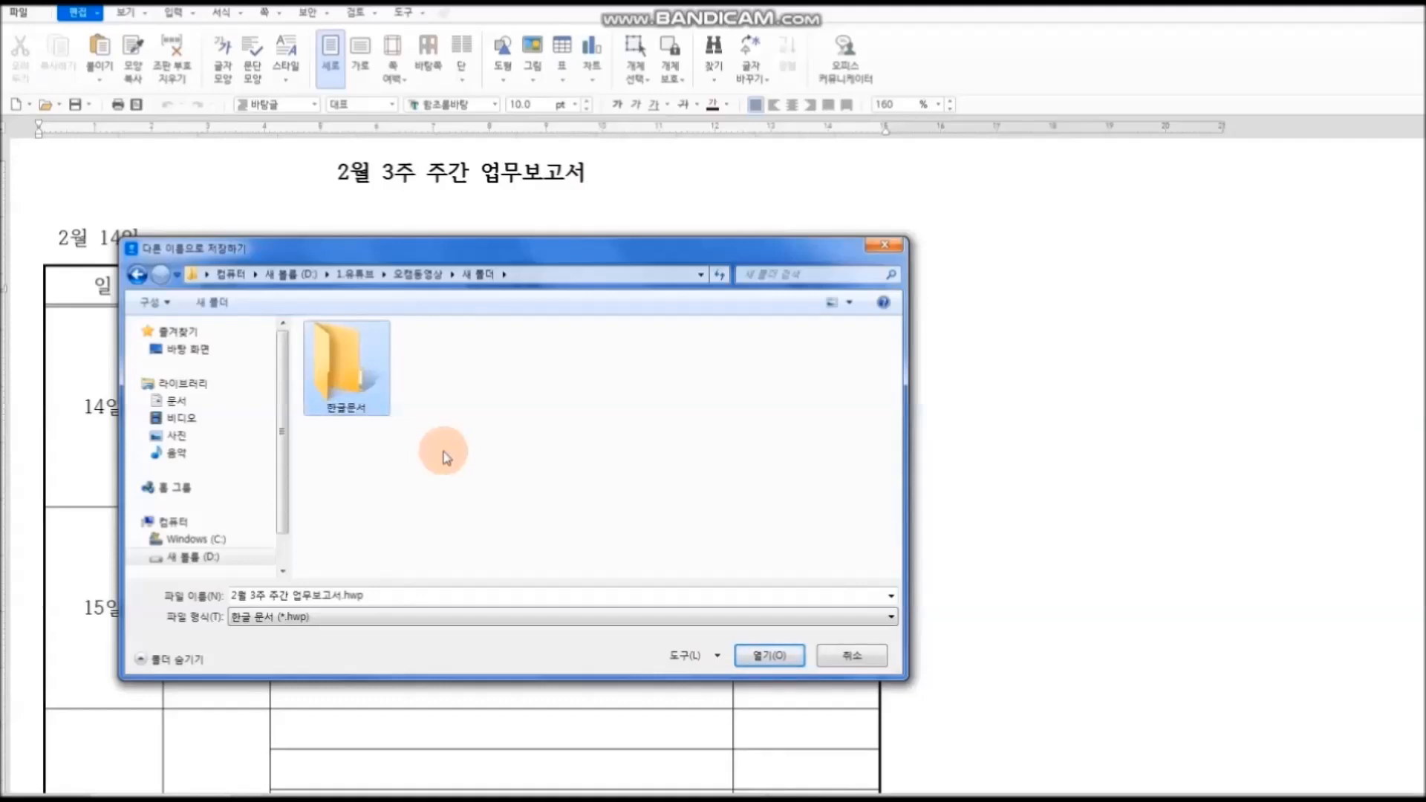
left_click(767, 656)
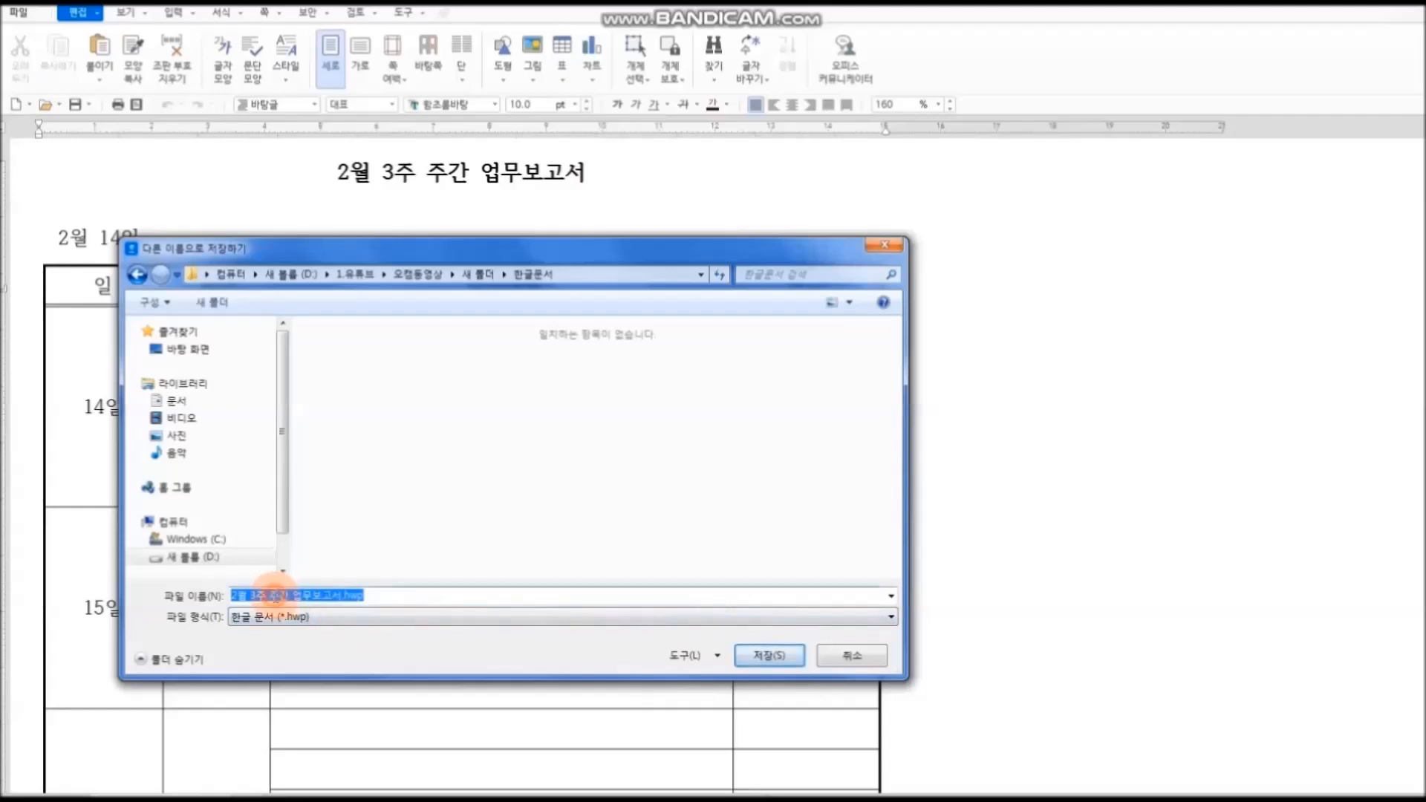
Step: Remove 2월 3주 from the proposed file name and save the document as 주간 업무보고서.hwp
left_click(272, 595)
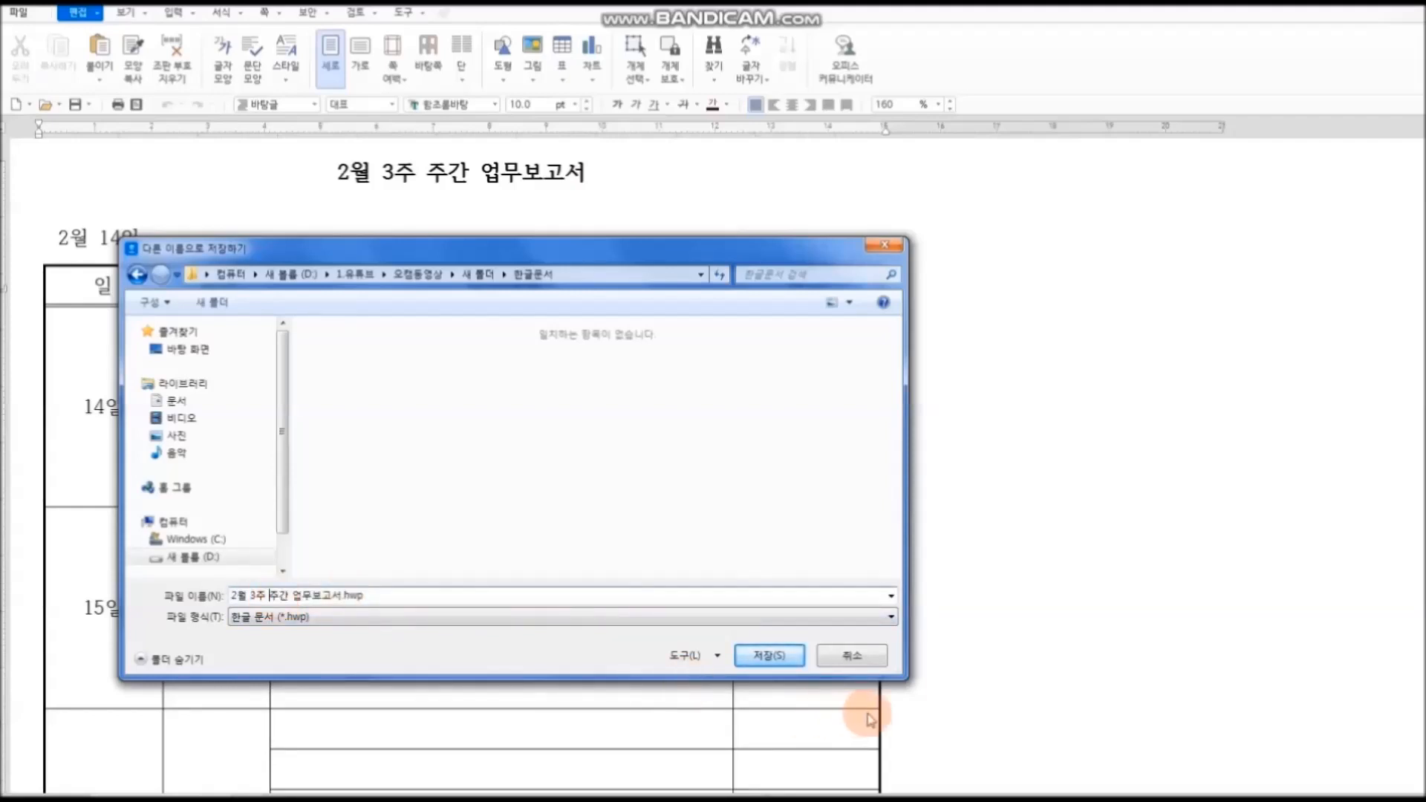
key("BackSpace")
key("BackSpace")
key("BackSpace")
key("BackSpace")
key("BackSpace")
key("BackSpace")
left_click(770, 657)
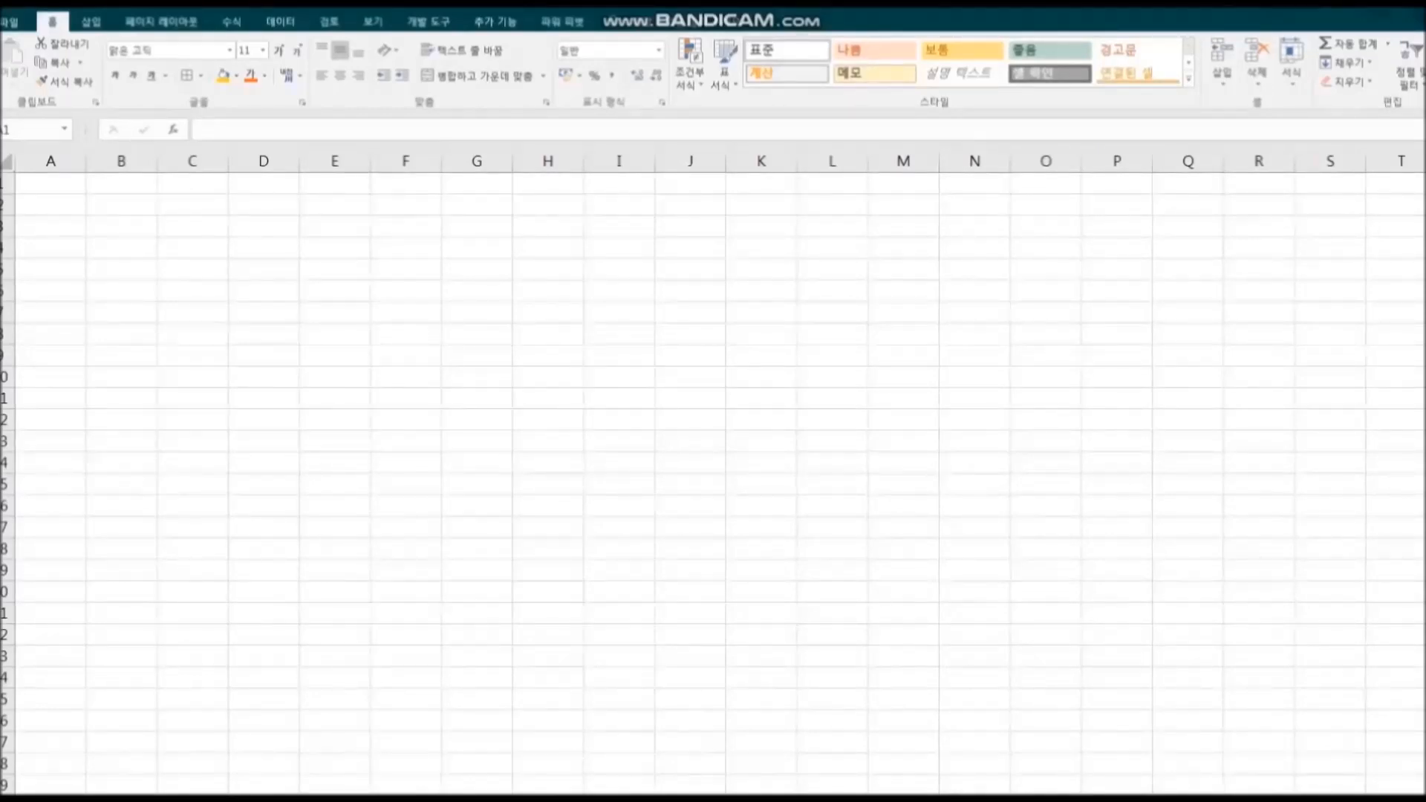
Step: Switch to Excel and enter the title 2월 3주 주간 업무보고서 in cell A1 and the date 2월 14일 in cell A3
left_click(64, 184)
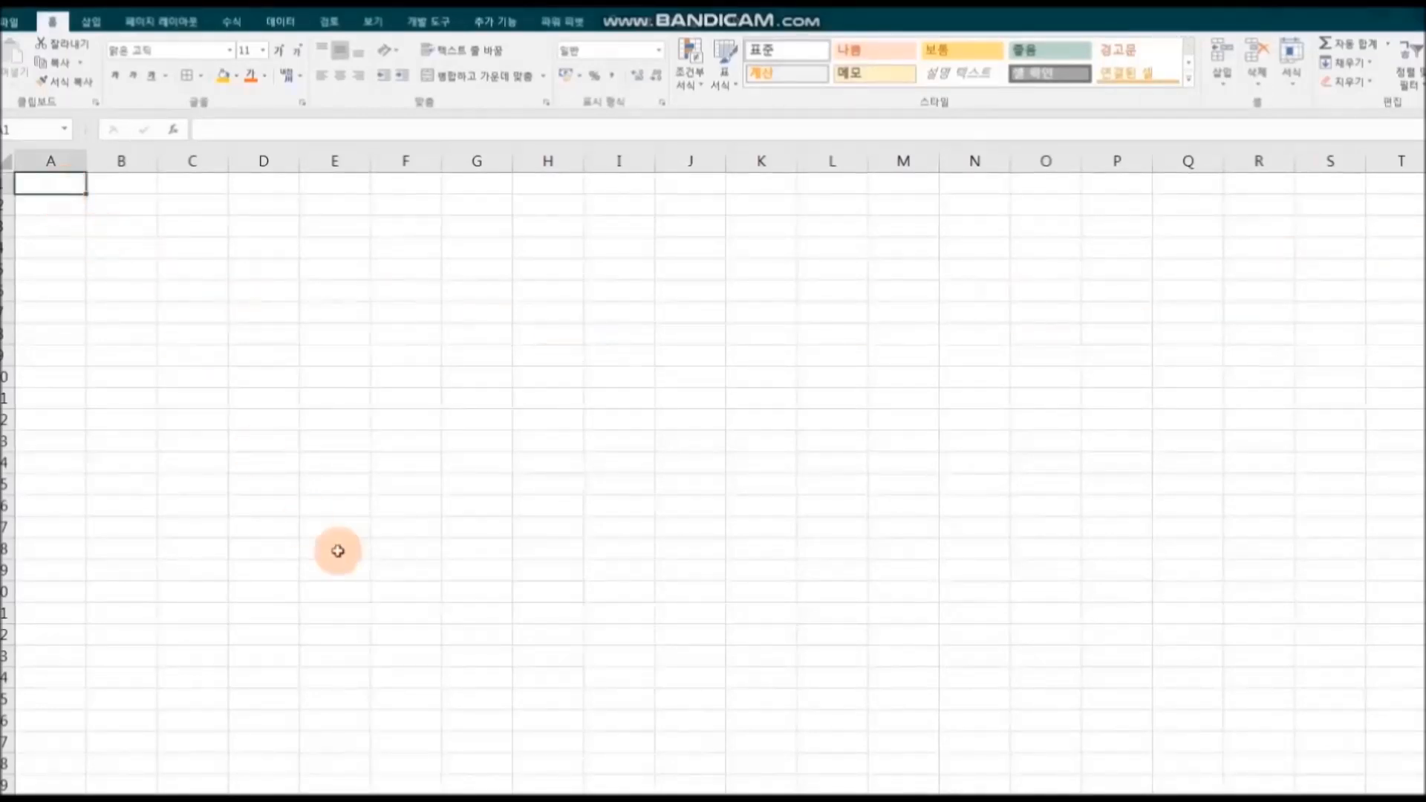
type("2월")
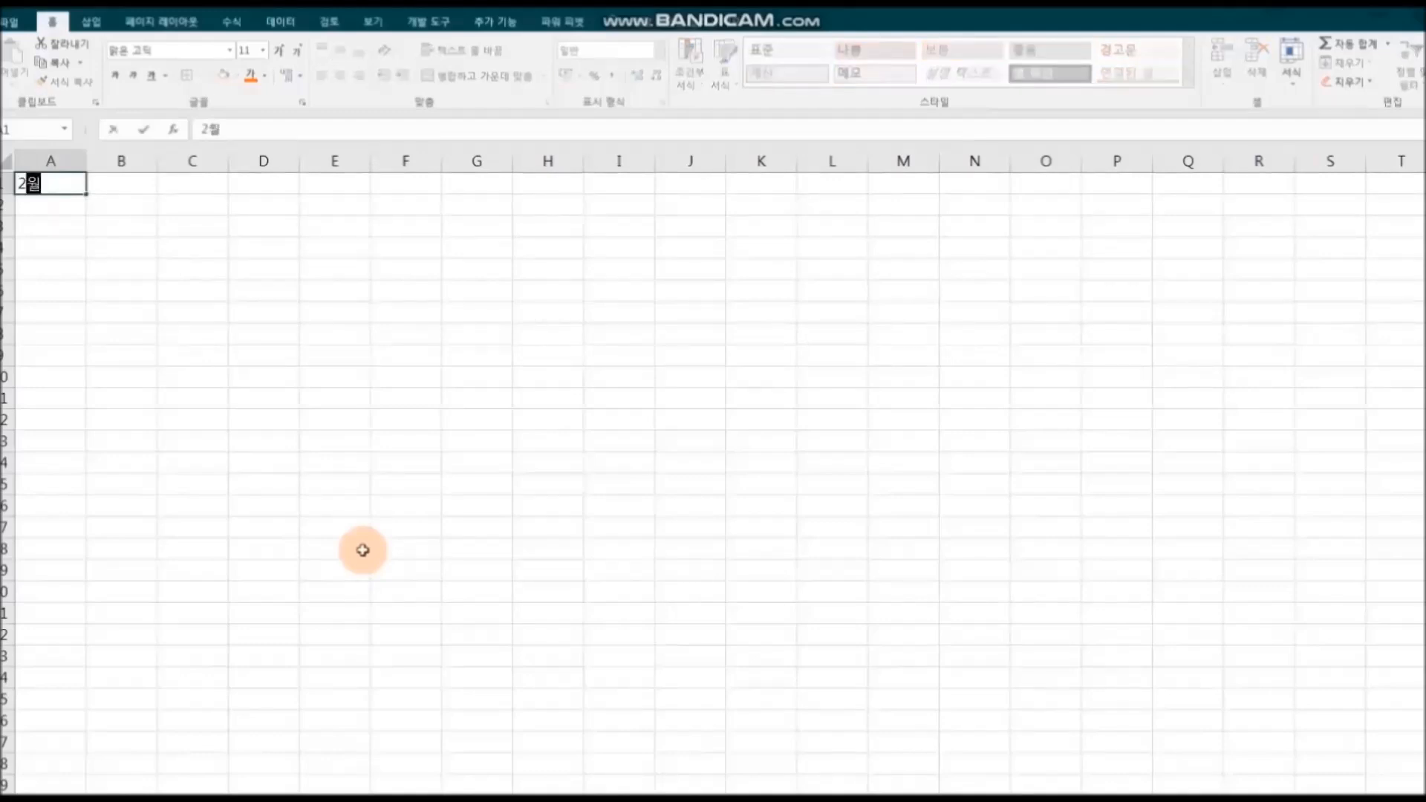
type(" 3주 주간 업무보고서")
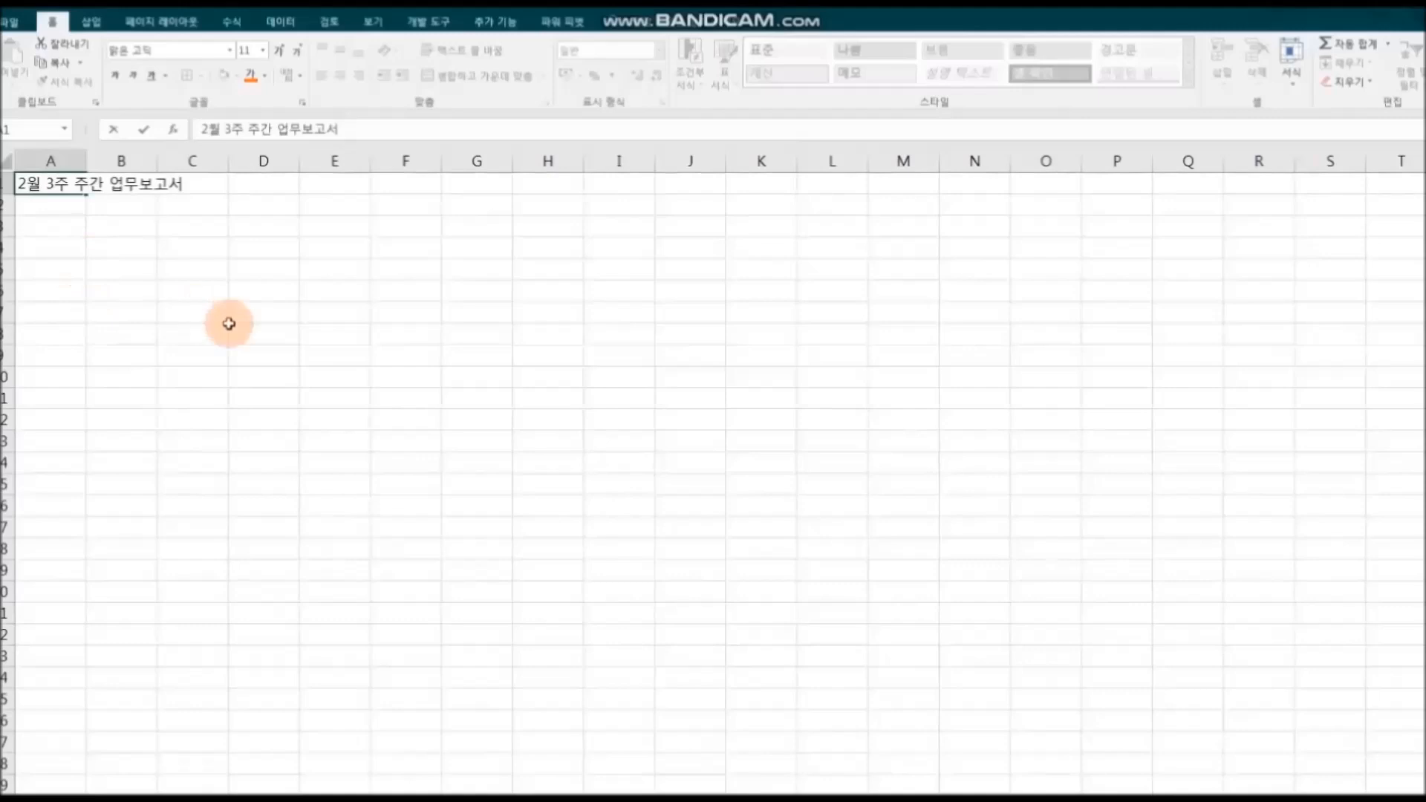
key("Return")
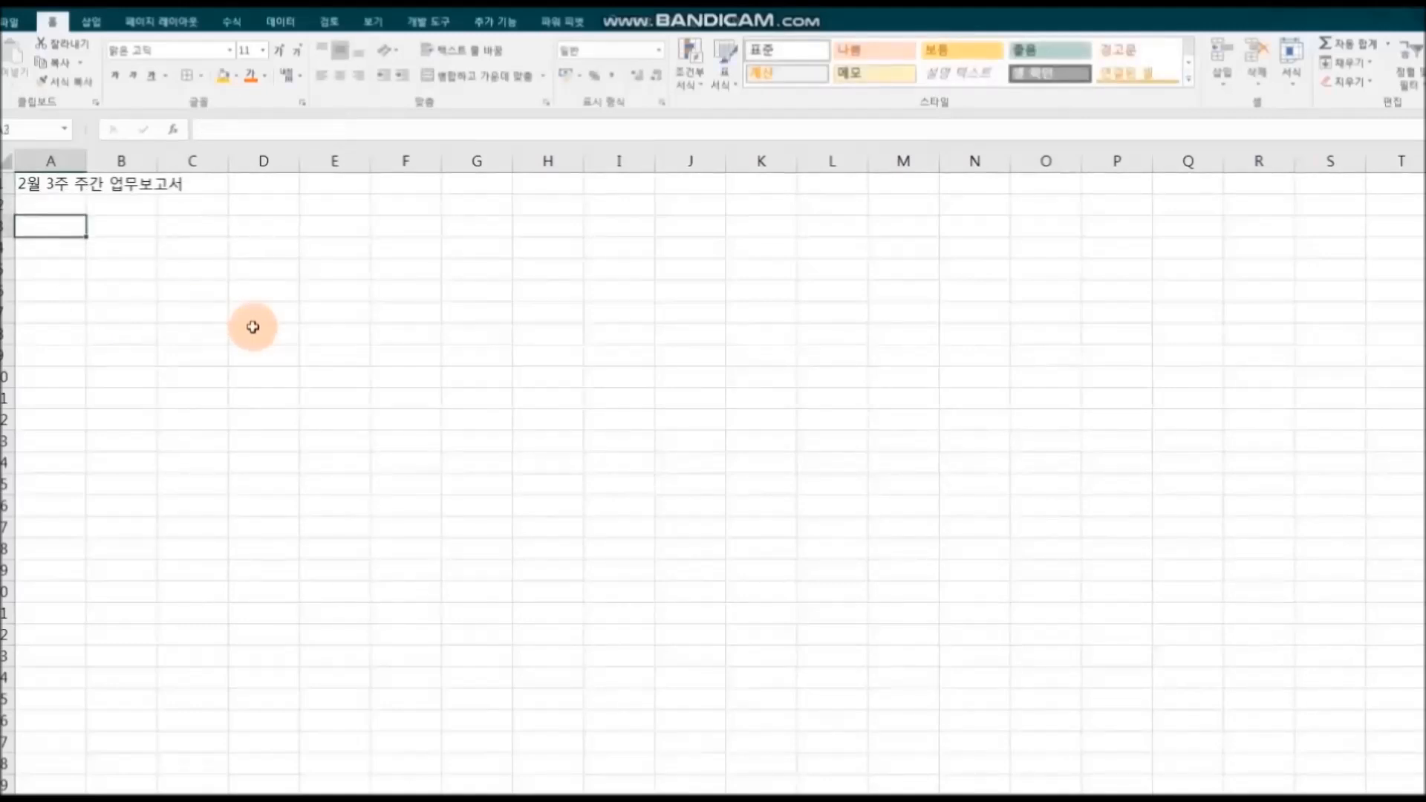
type("2ㅇ")
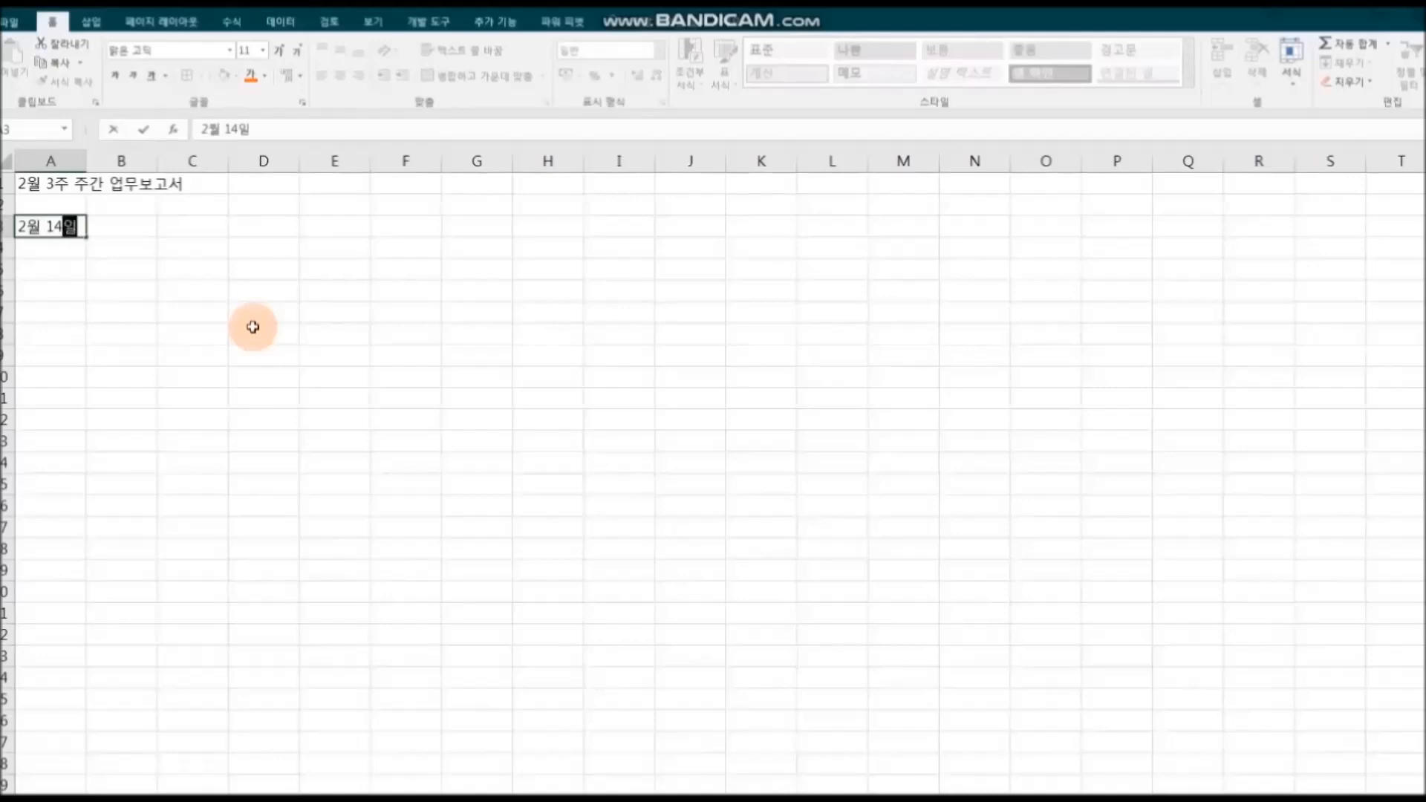
key("Return")
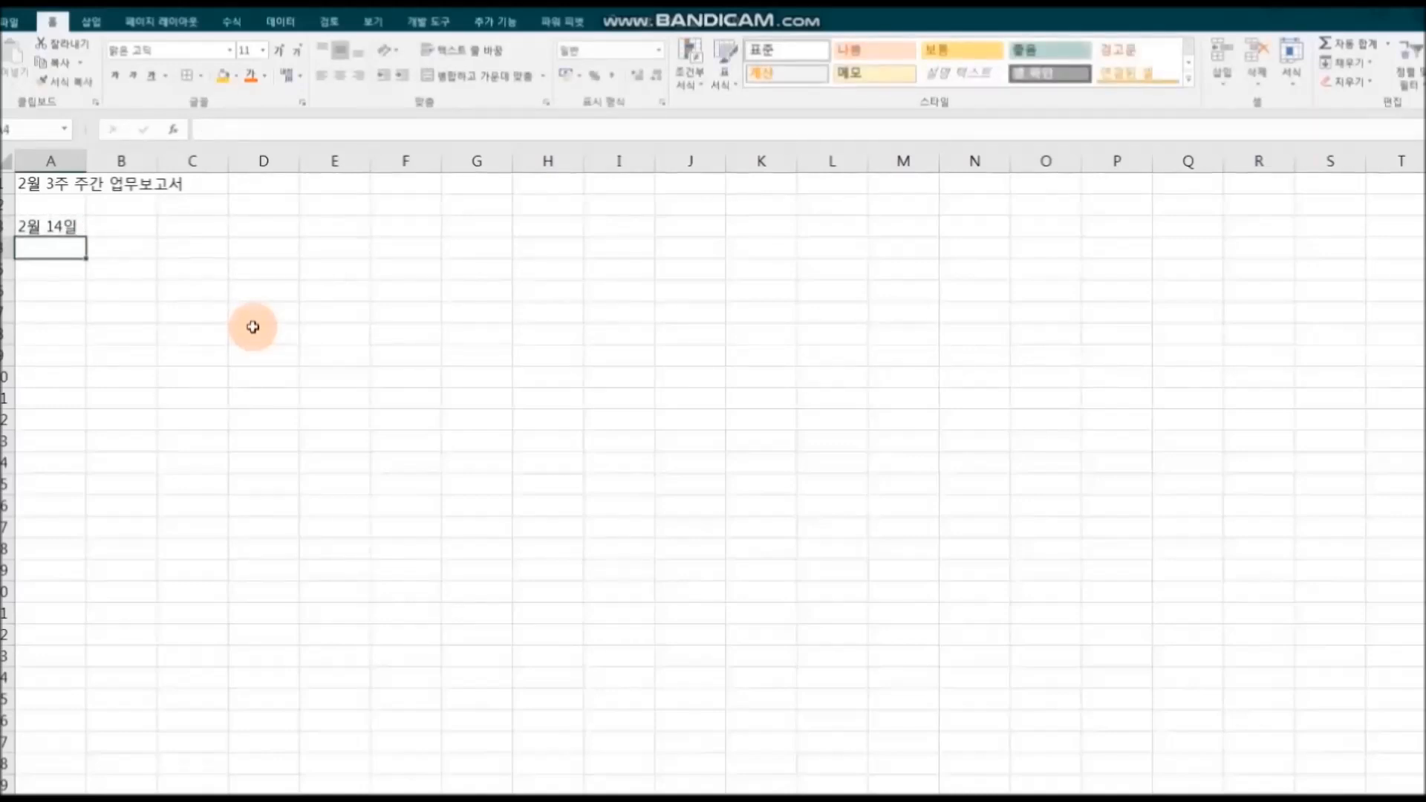
Step: Enter the column headings 일, 요일, 업무내용 and 비고 in cells A4 to D4
type("이")
key("Tab")
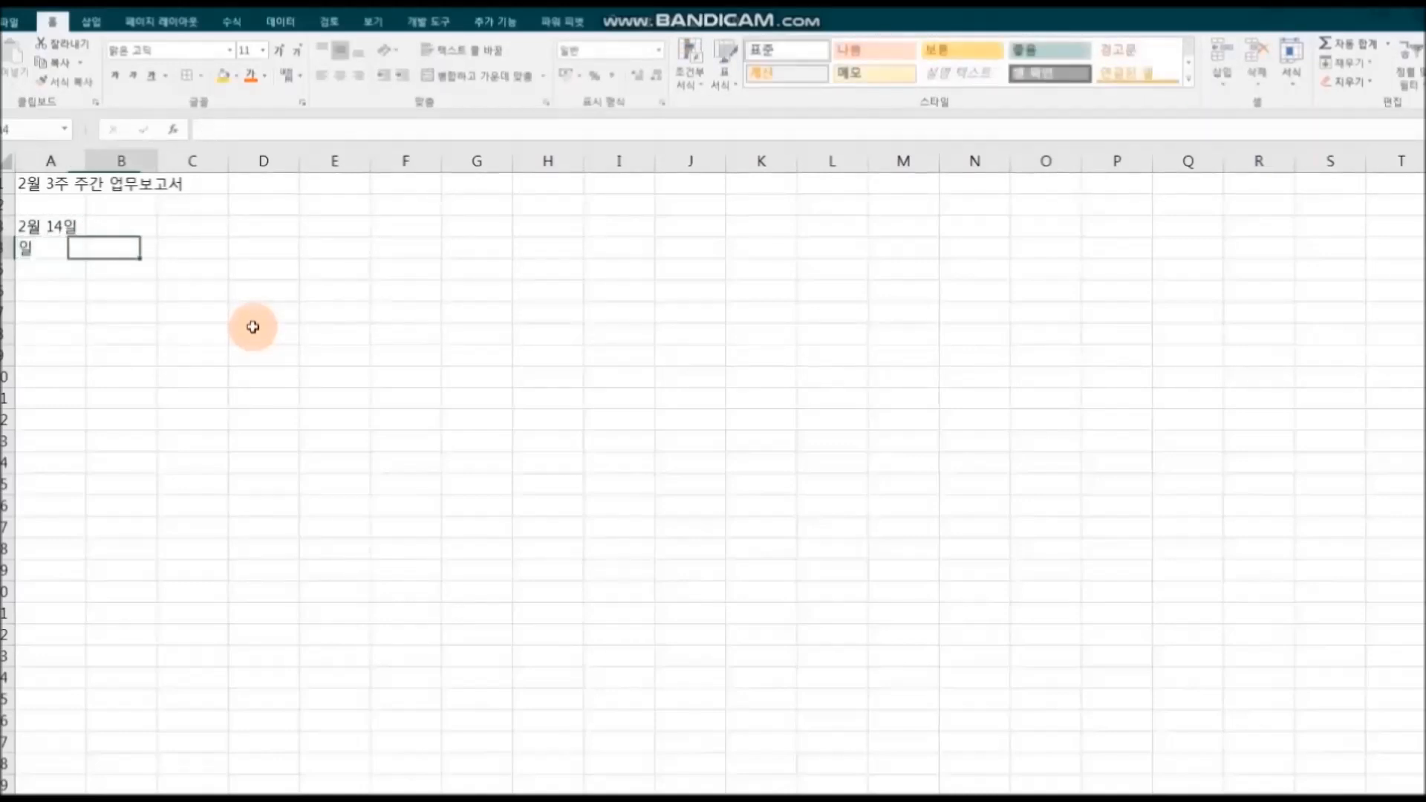
type("요일")
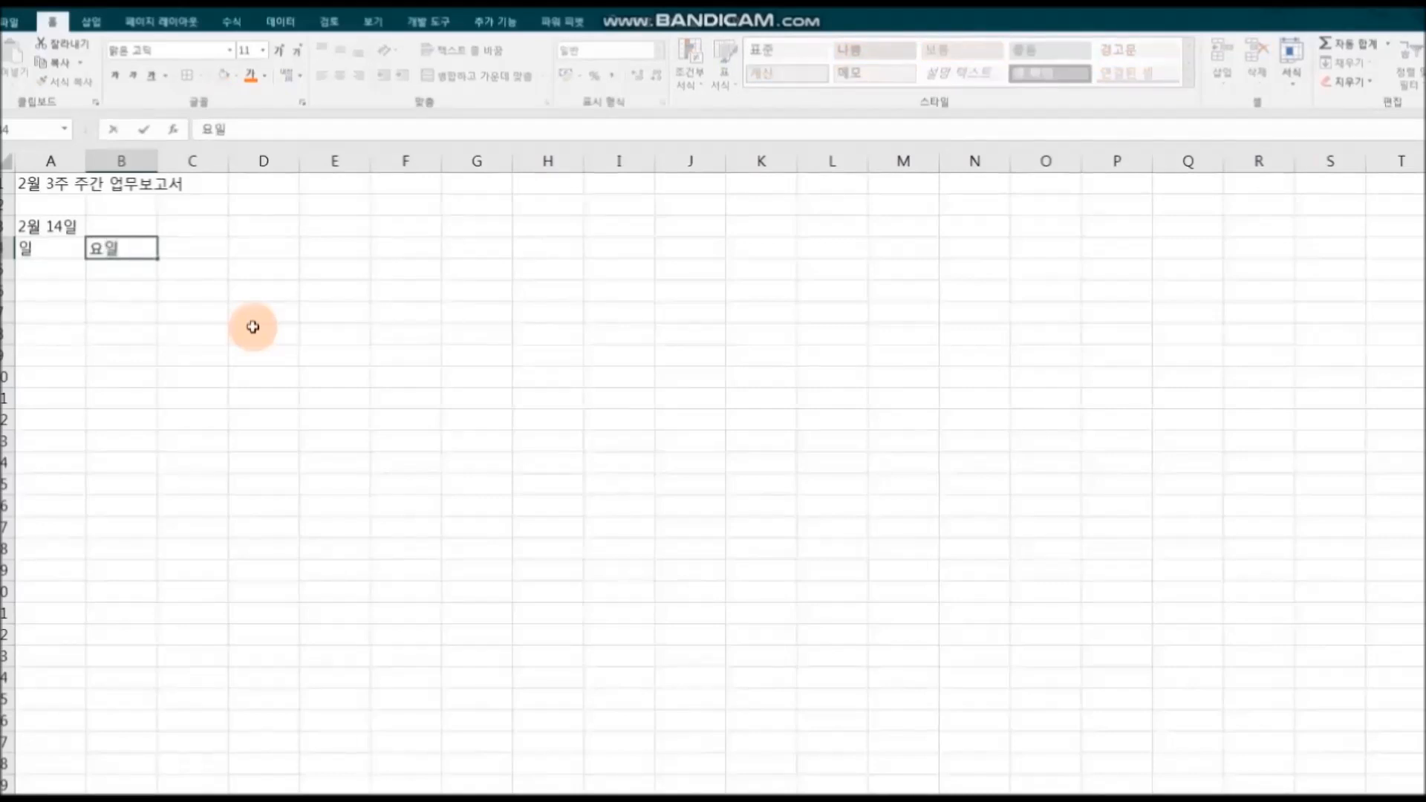
key("Tab")
type("어무내용")
key("Tab")
type("비고")
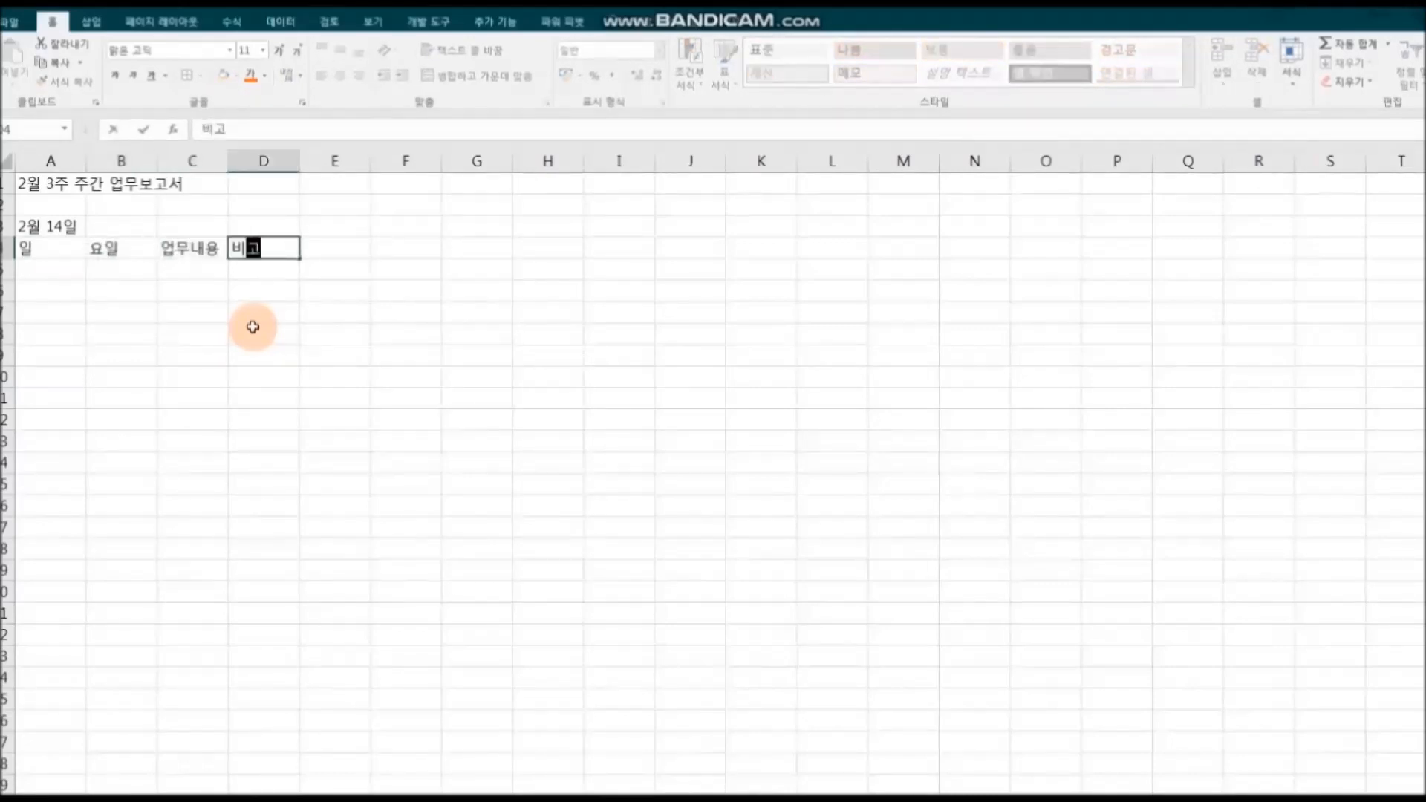
Step: Enter 14일 in cell A5 and merge and center it over A5:A9
left_click(47, 270)
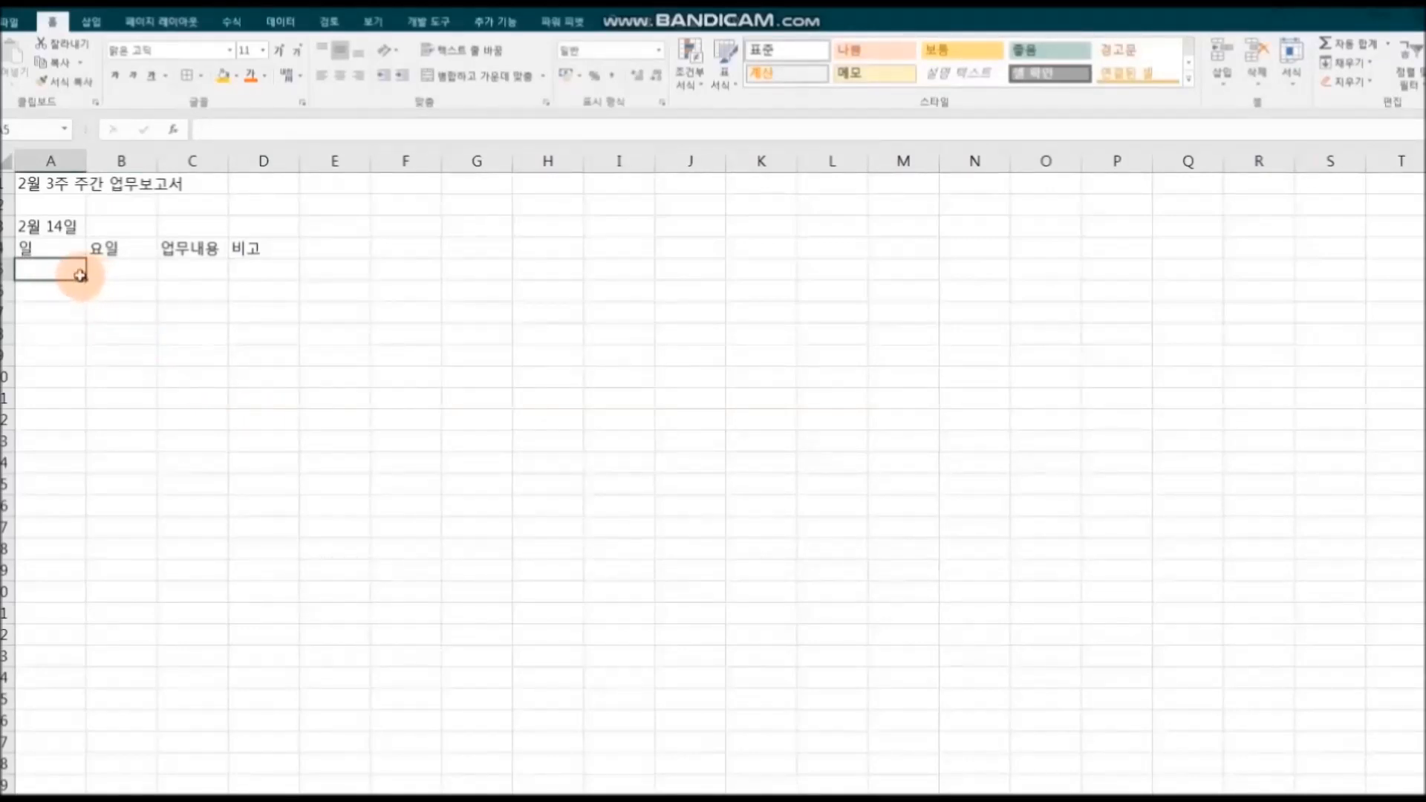
type("14일")
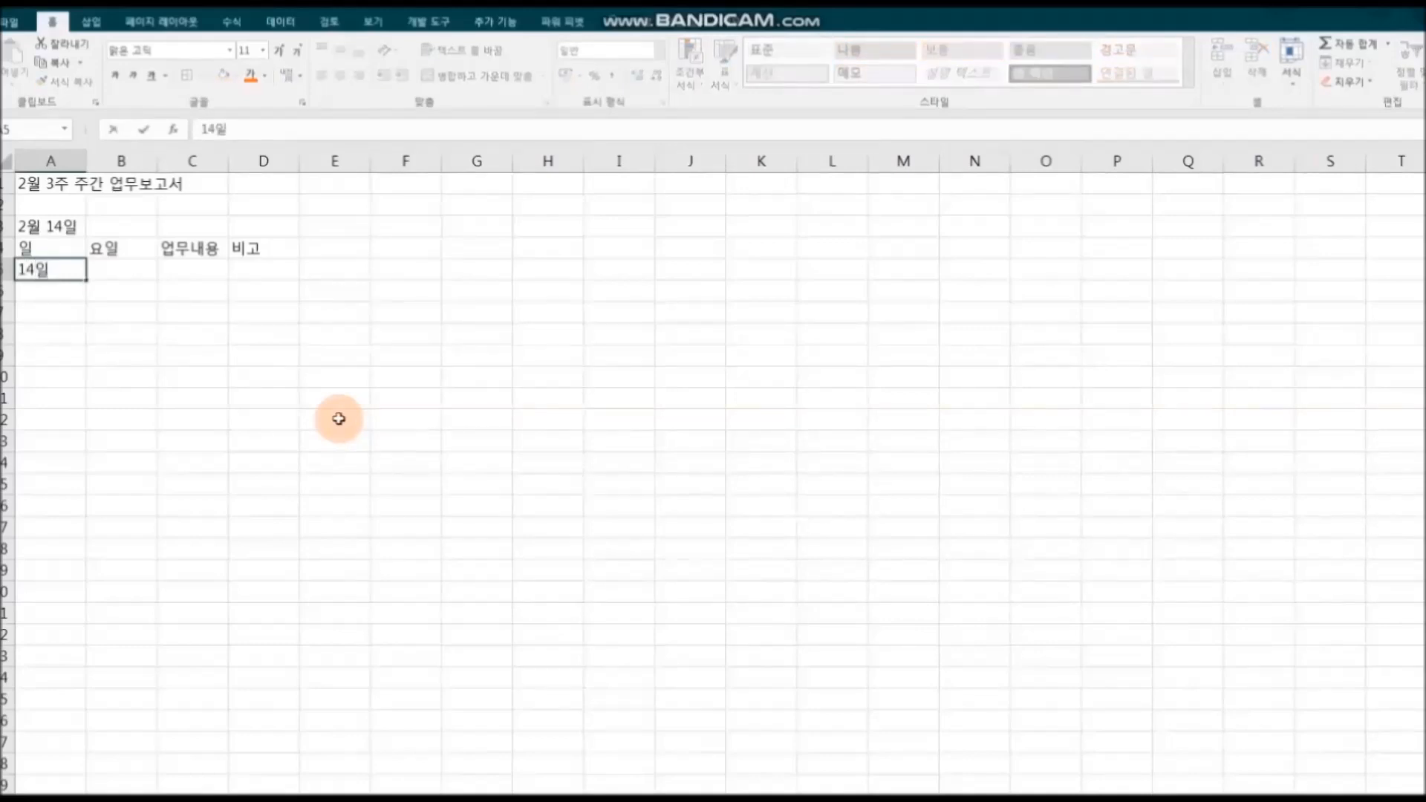
key("Return")
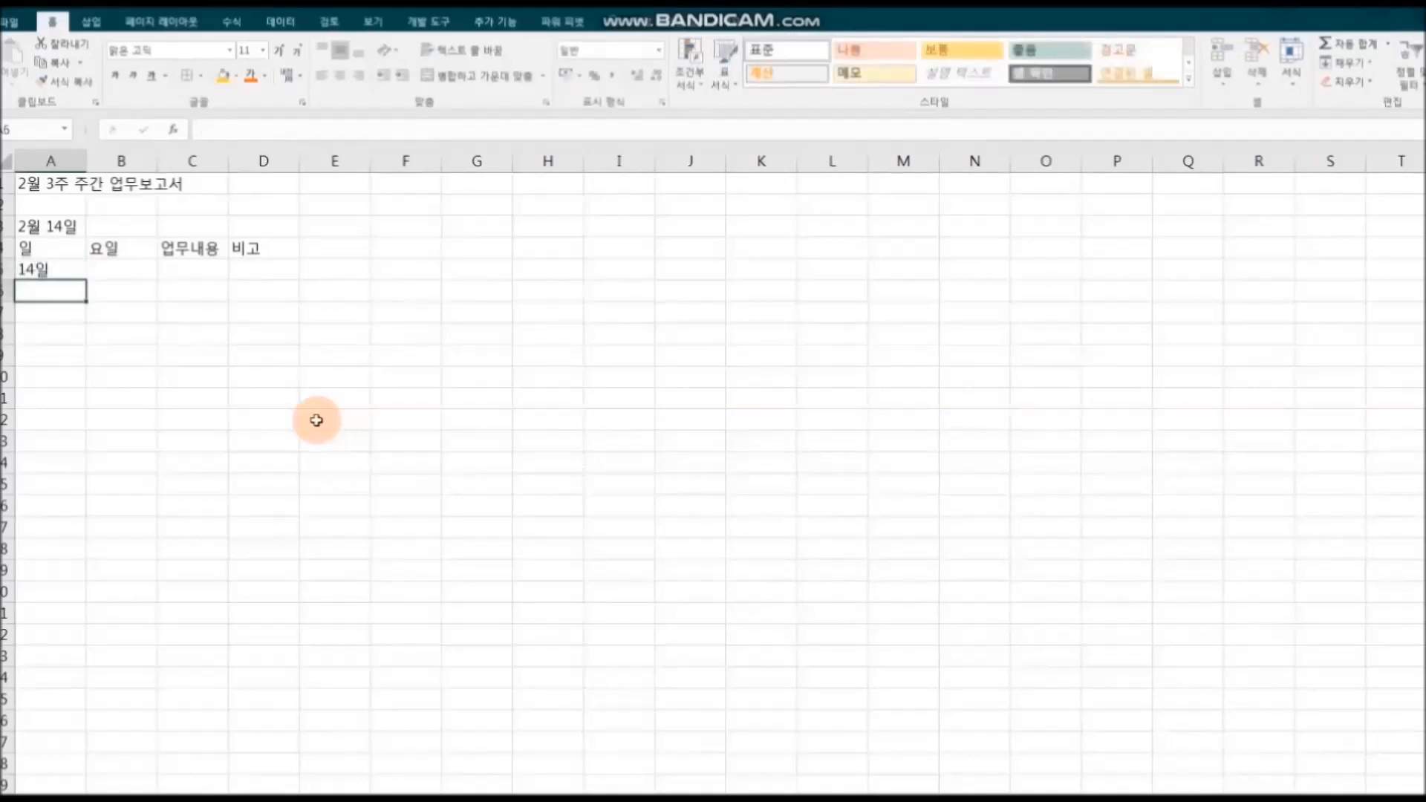
left_click_drag(61, 270, 60, 288)
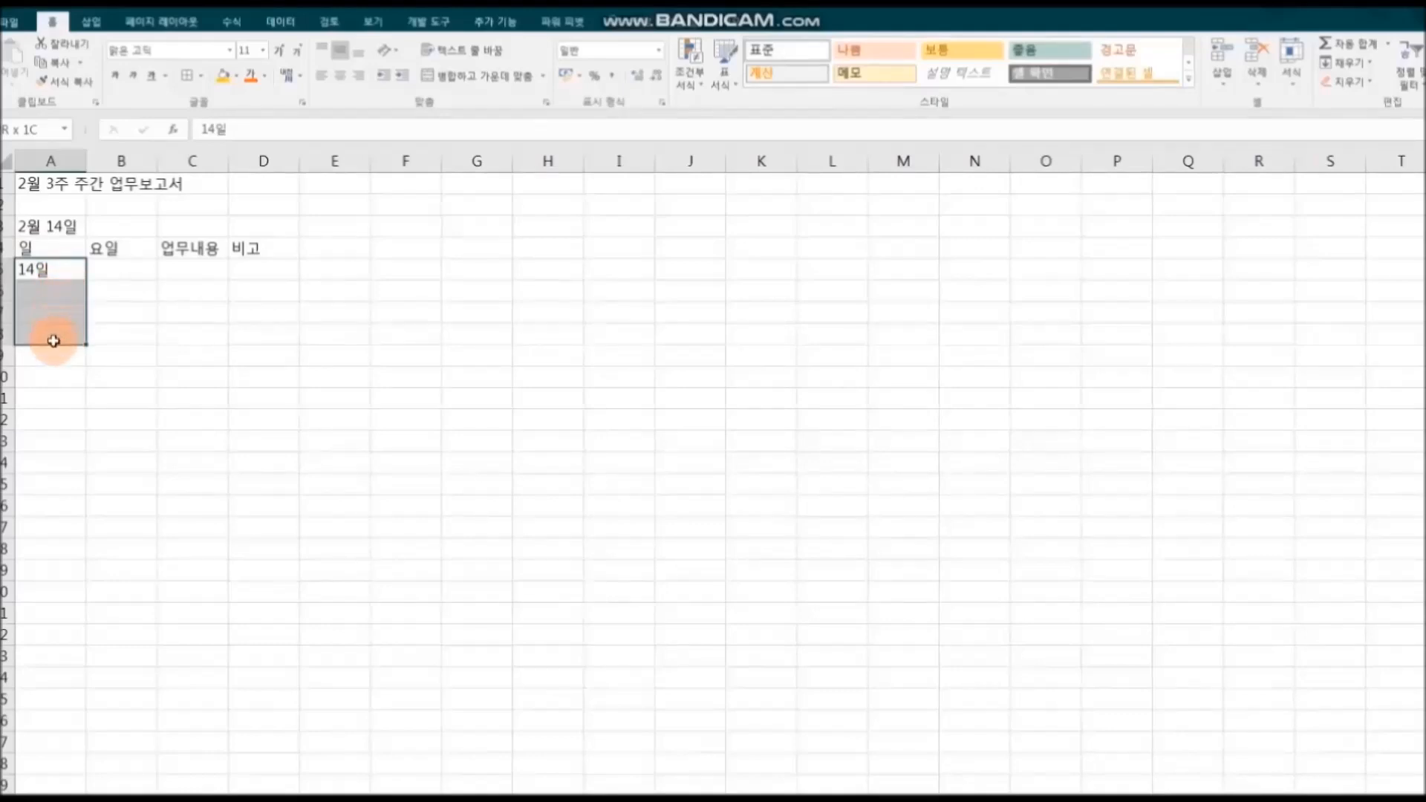
left_click_drag(53, 352, 55, 357)
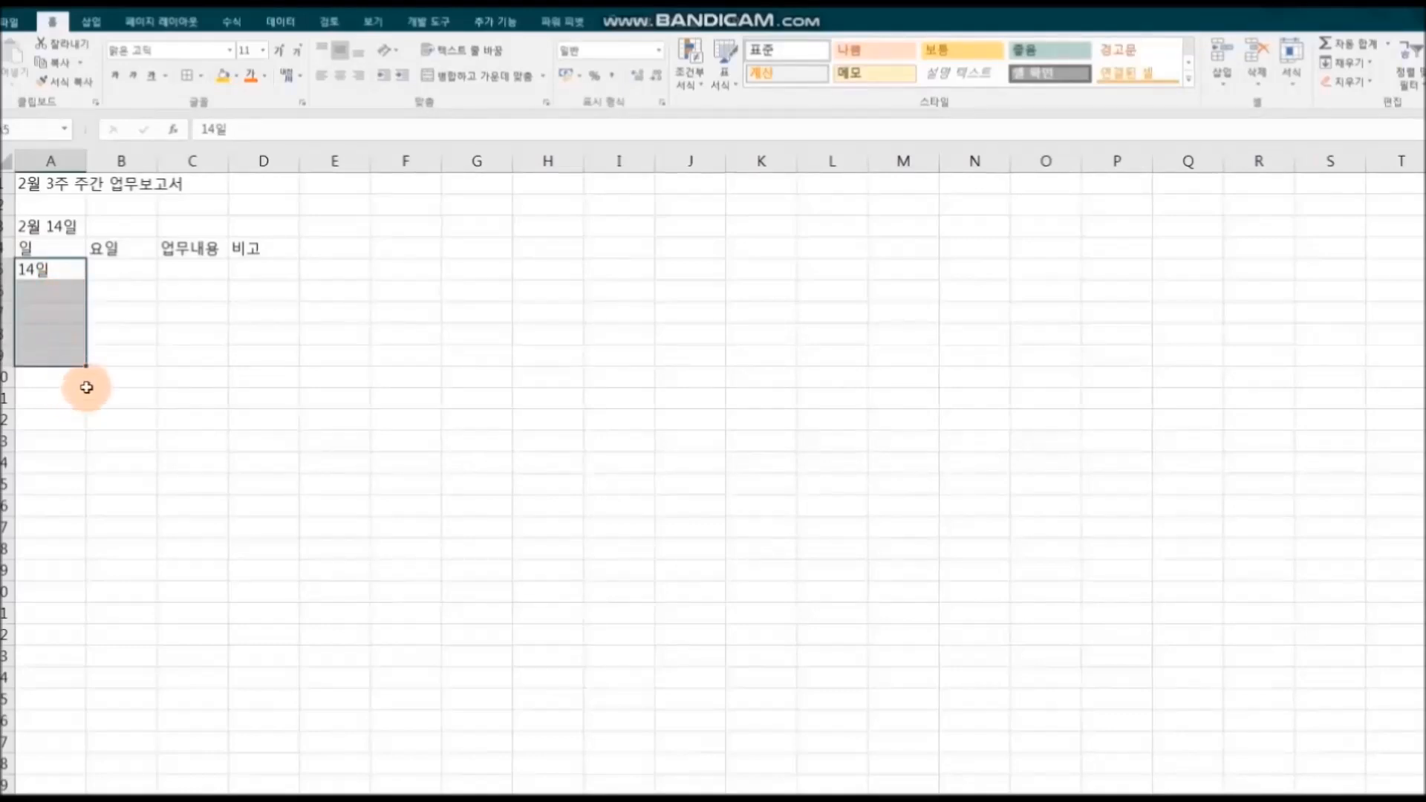
left_click(476, 80)
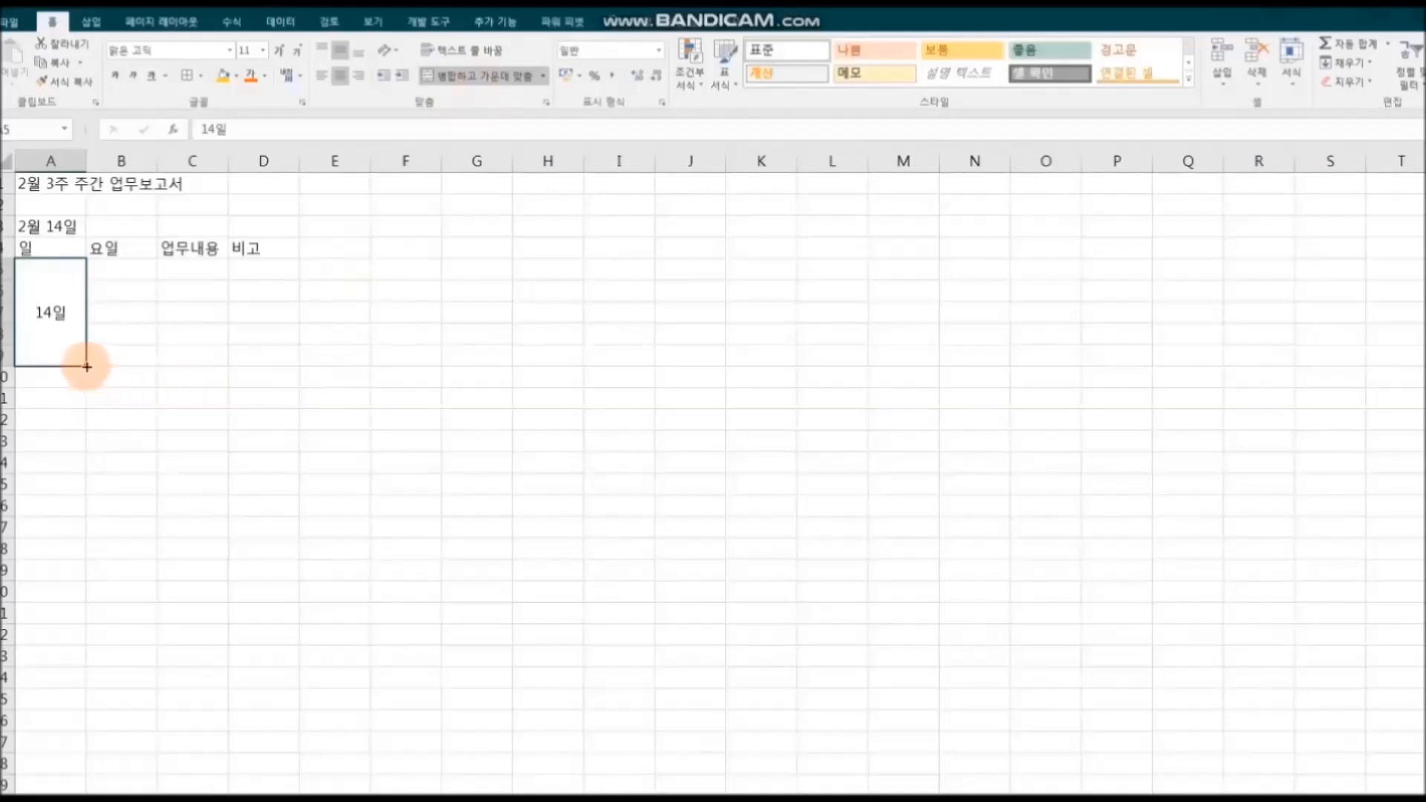
Step: Fill the merged 14일 cell down to 18일 in row 29 and extend the filled block across into column B
left_click_drag(87, 365, 76, 728)
scroll(290, 653, "down", 1)
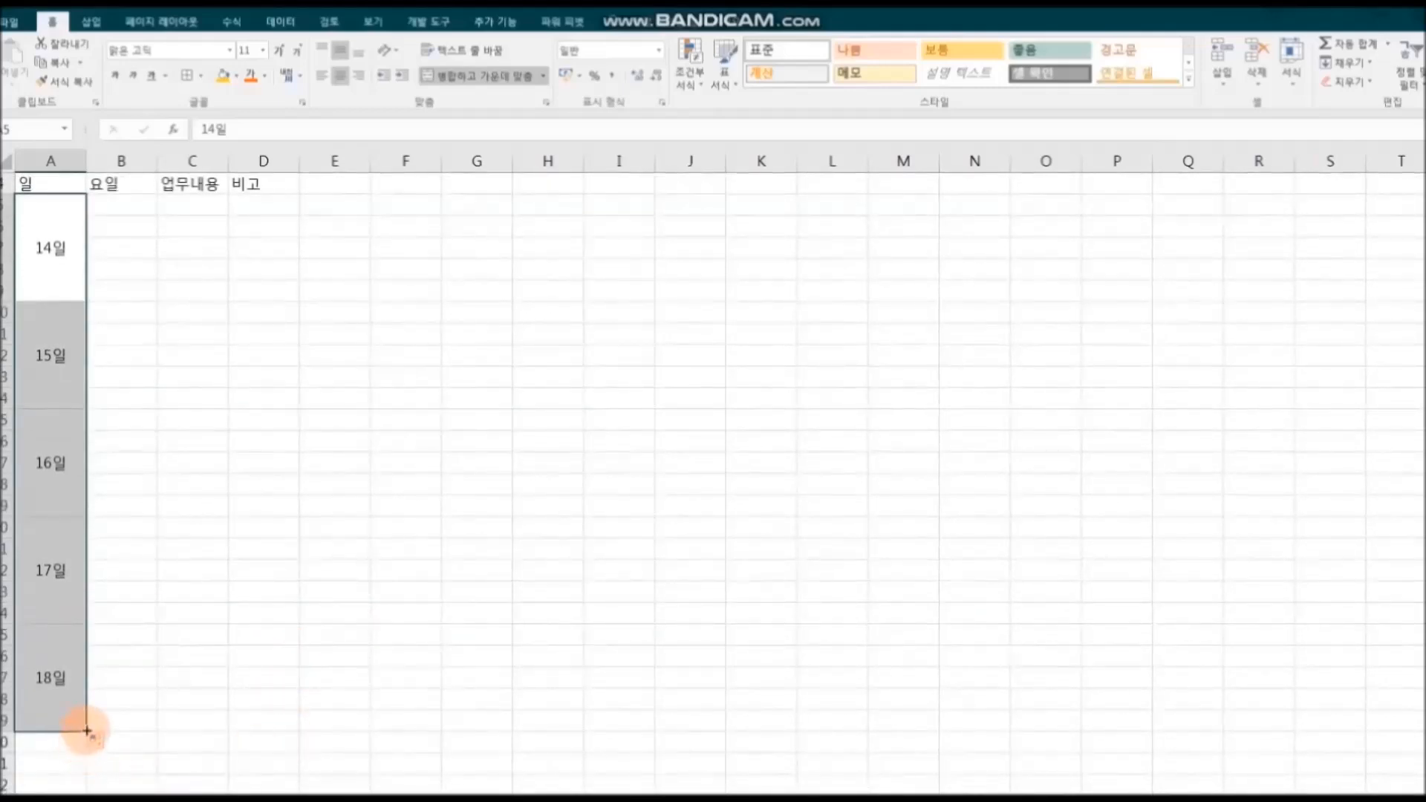
left_click_drag(86, 729, 141, 727)
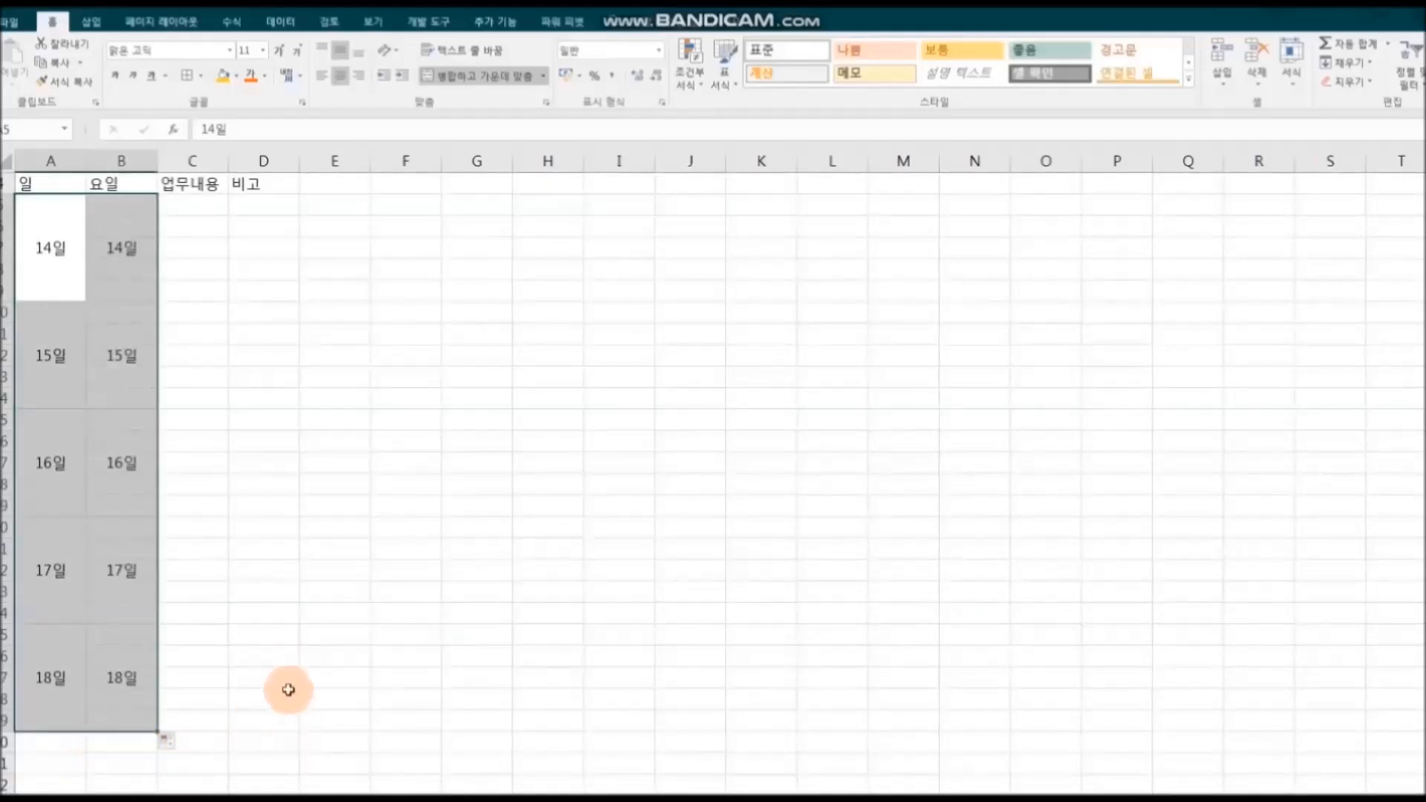
Step: Replace 14일 in the merged B5 cell with 월 and fill the weekdays down column B through 금
scroll(283, 688, "up", 1)
left_click(122, 344)
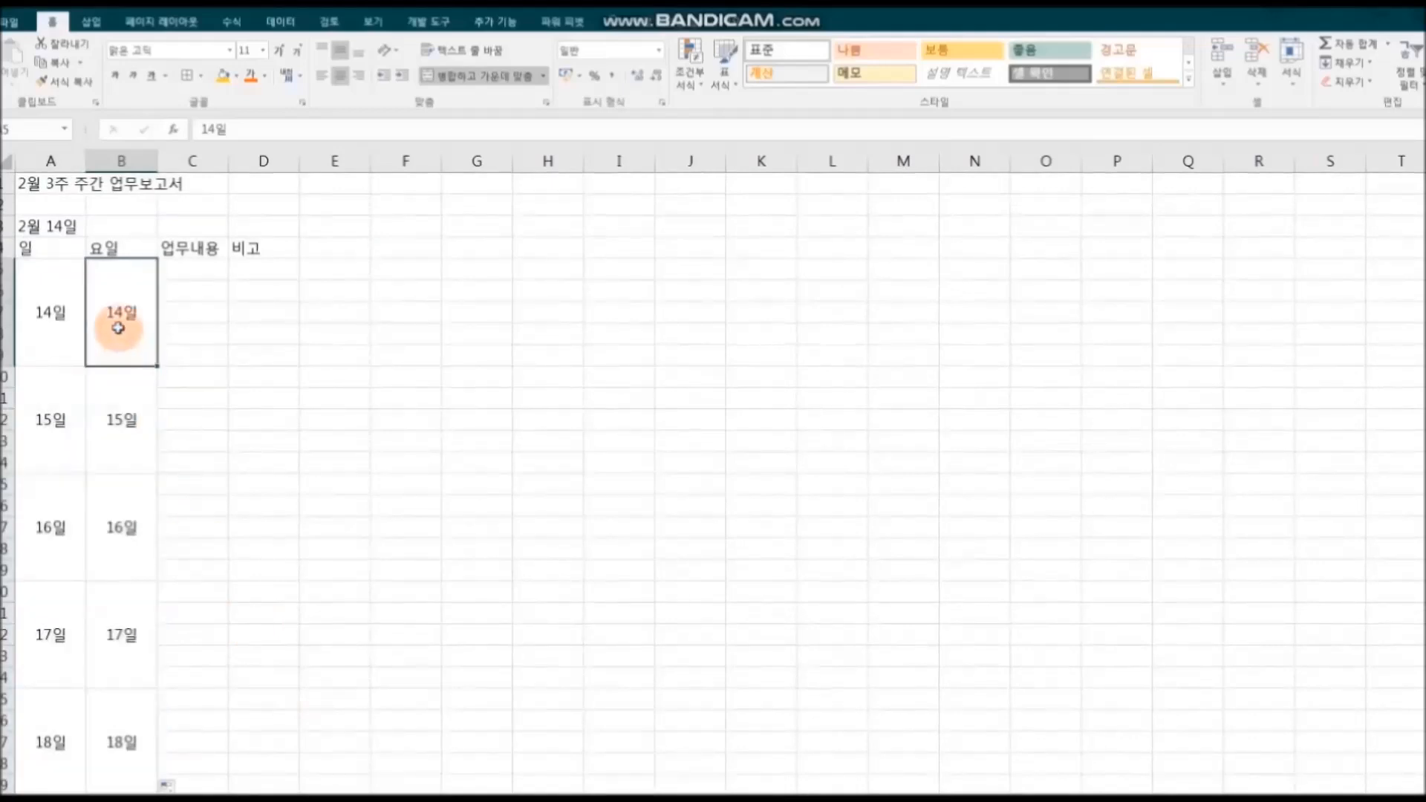
double_click(106, 318)
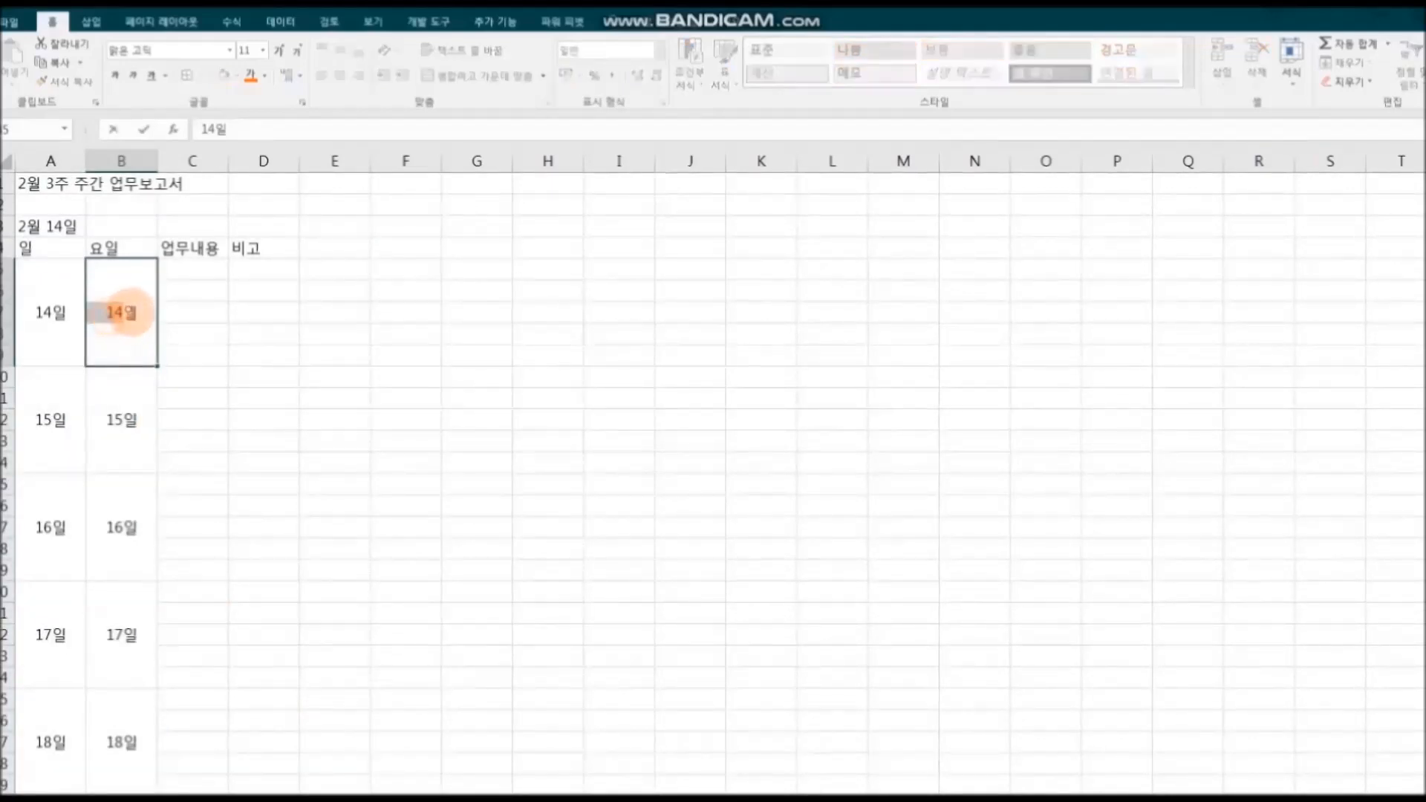
left_click_drag(128, 313, 134, 313)
type("우")
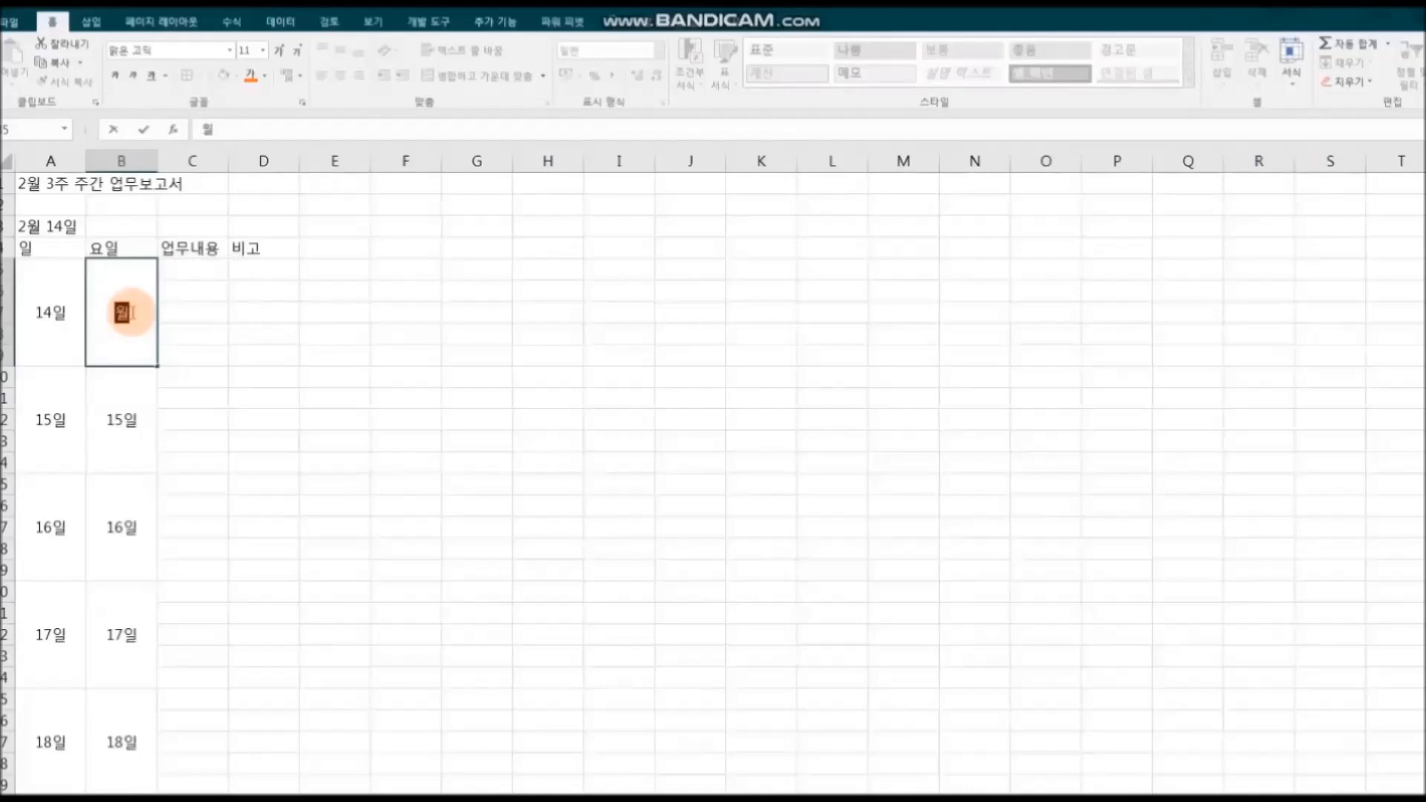
left_click(261, 310)
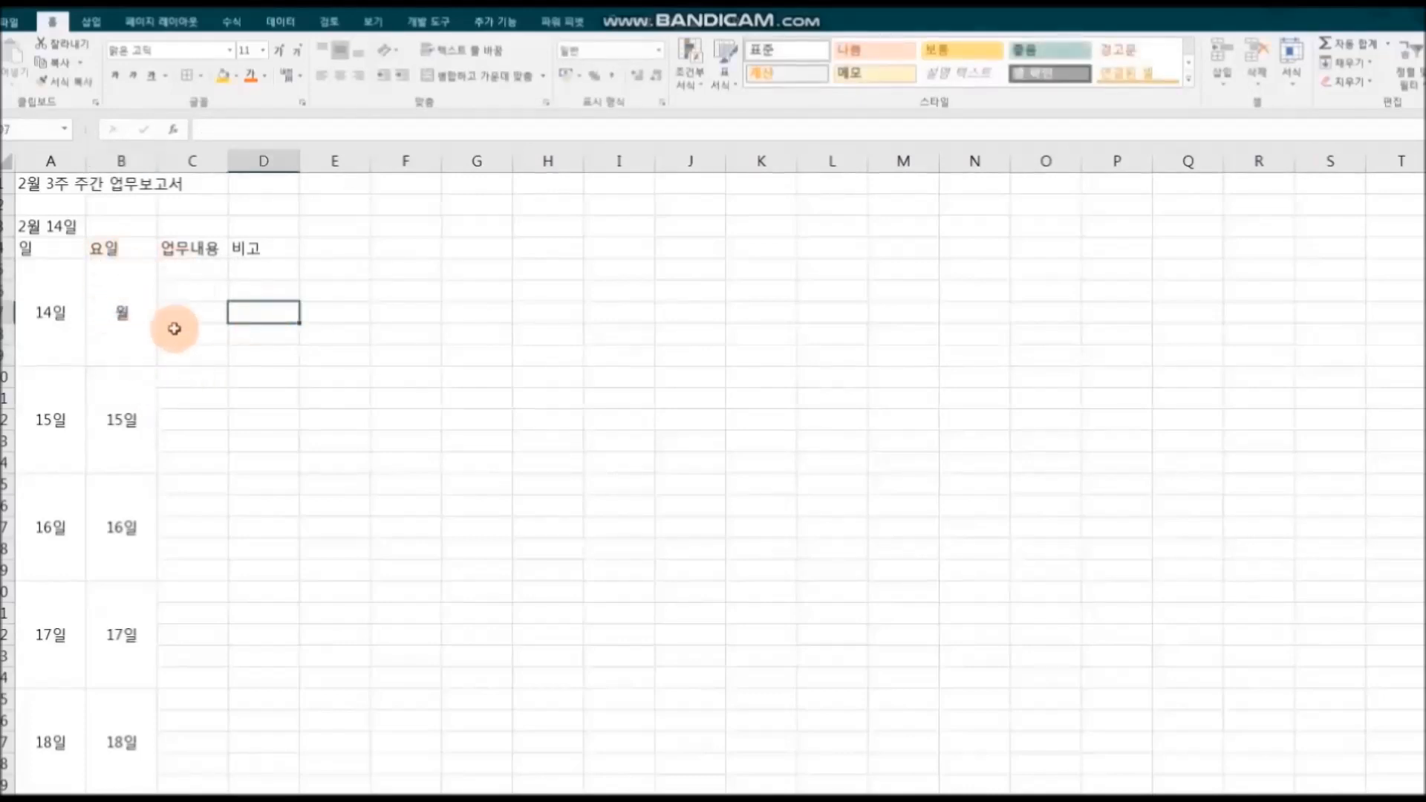
left_click(141, 327)
left_click_drag(159, 367, 146, 765)
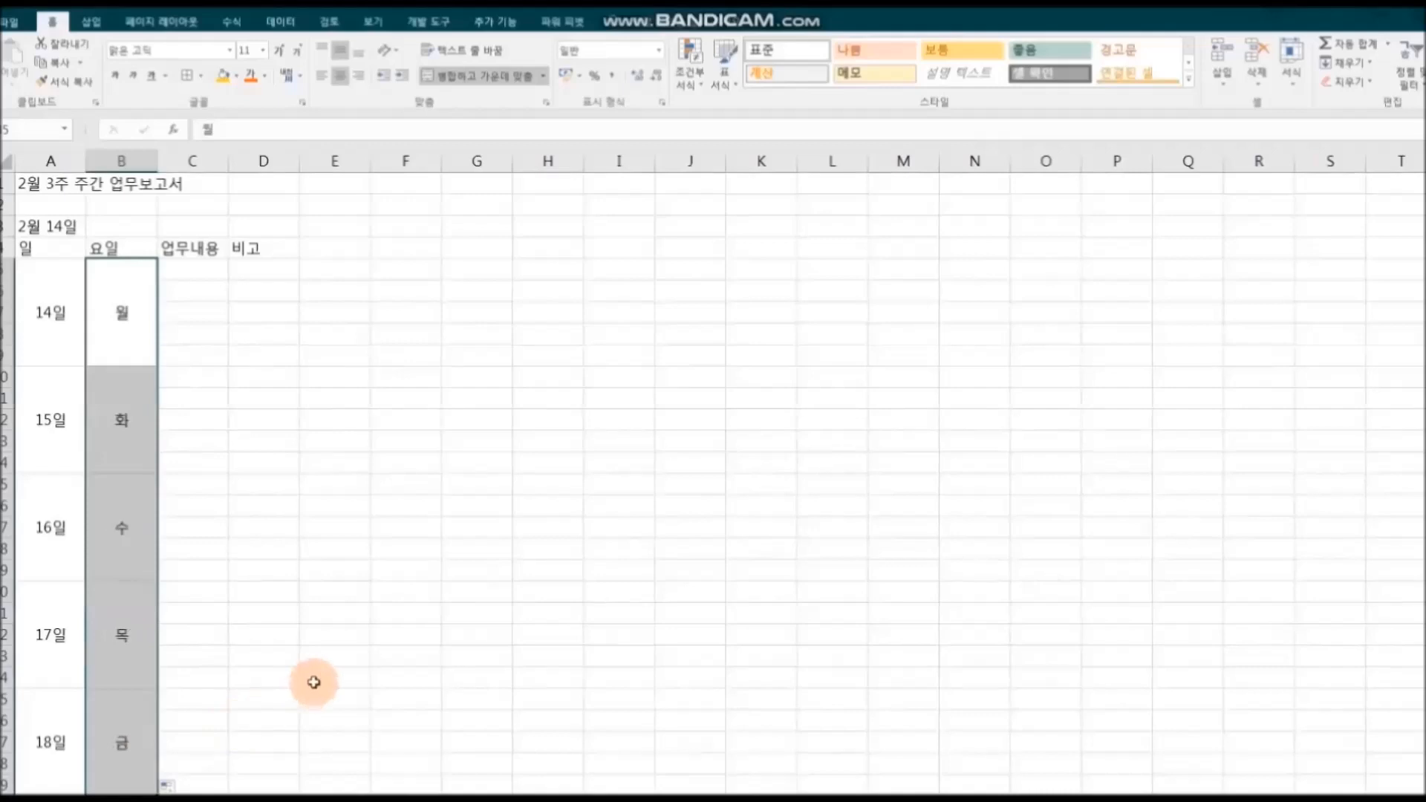
left_click(349, 673)
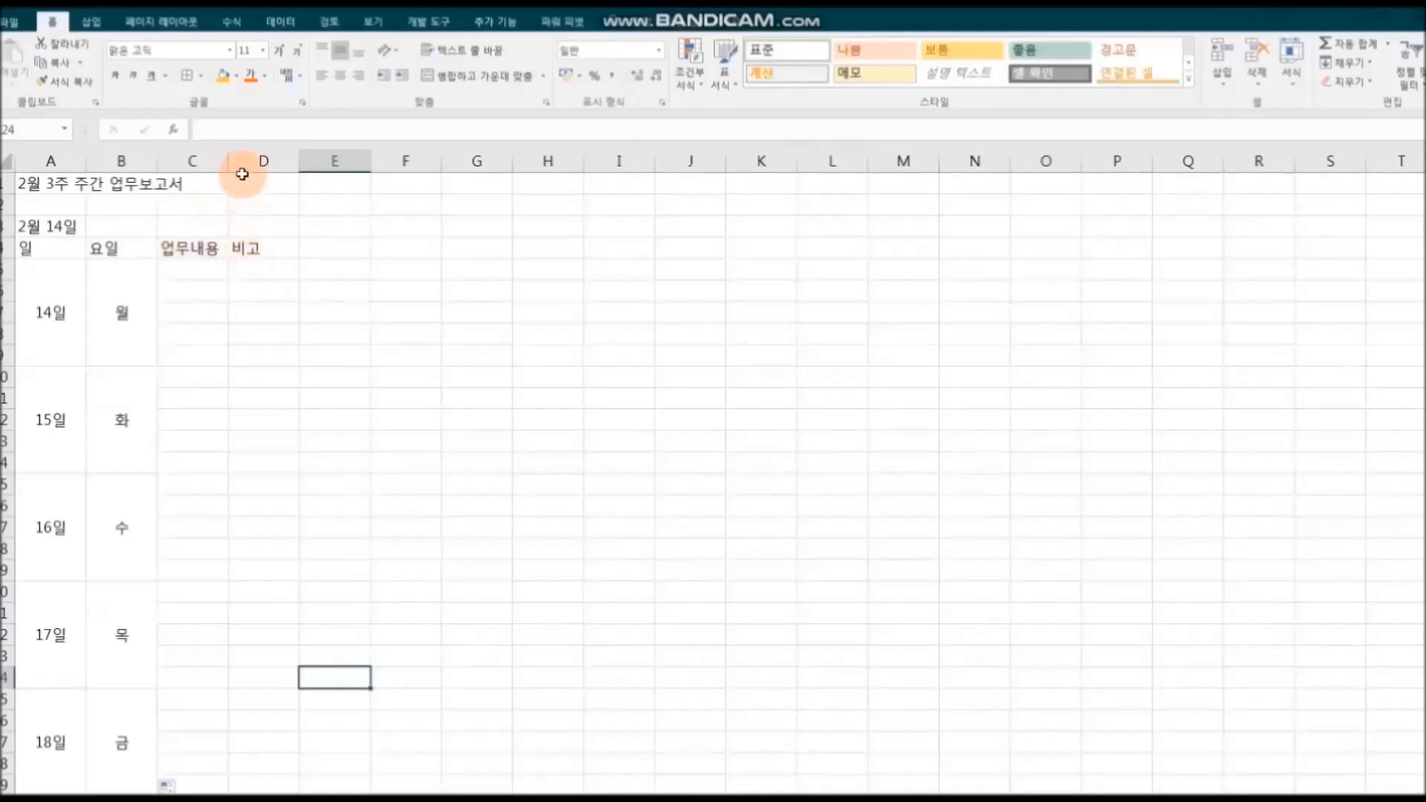
Step: Widen the 업무내용 and 비고 columns and center the headings in A4:D4
left_click_drag(230, 161, 549, 161)
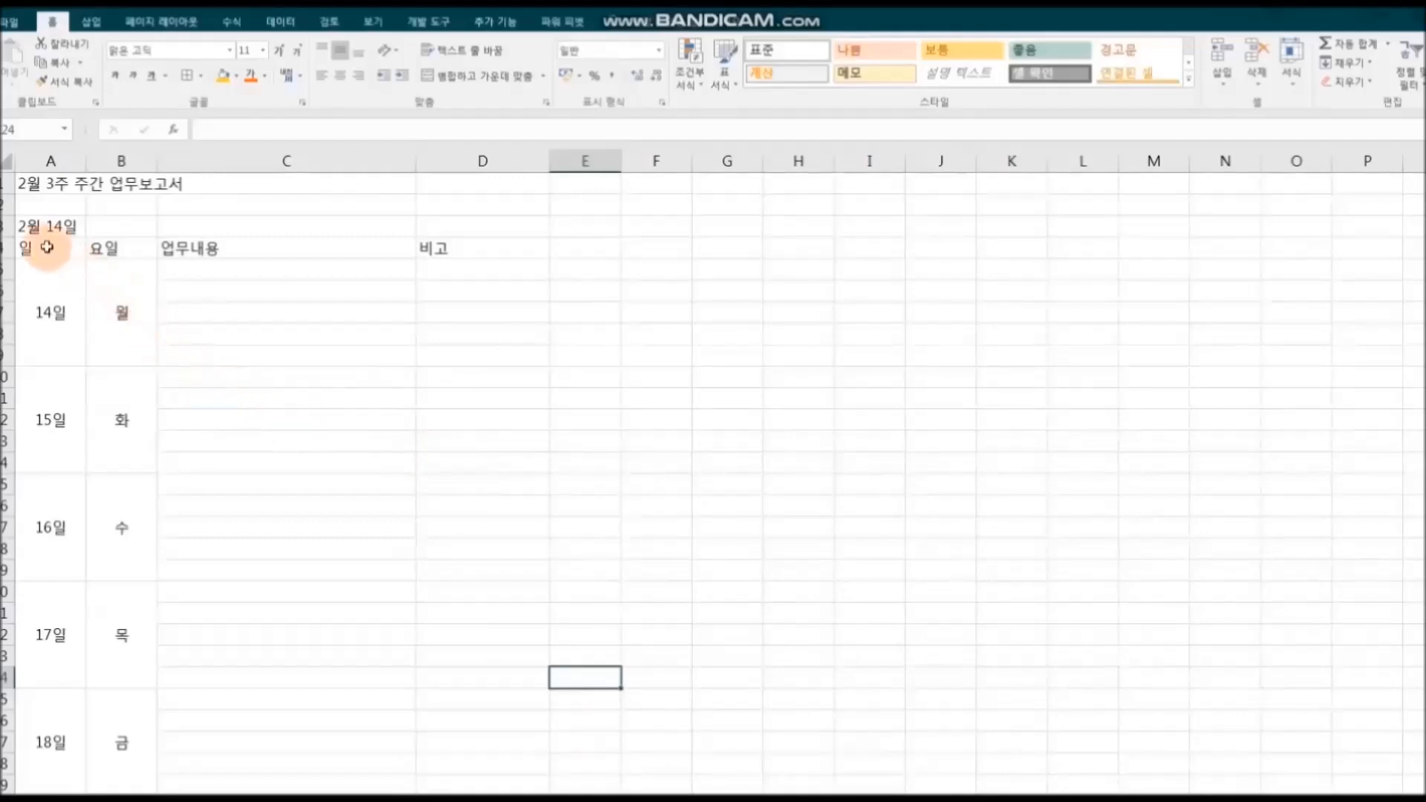
left_click_drag(46, 245, 445, 242)
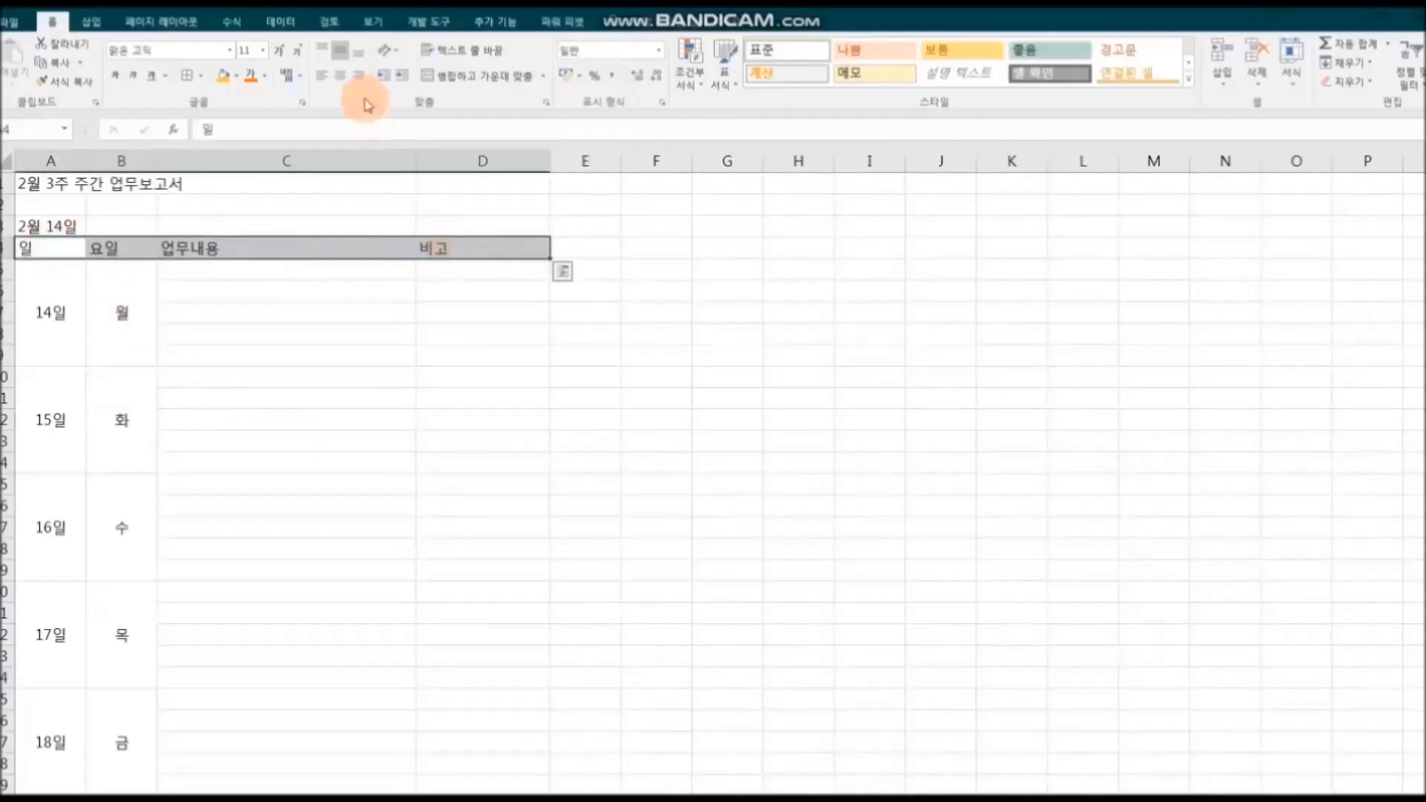
left_click(341, 75)
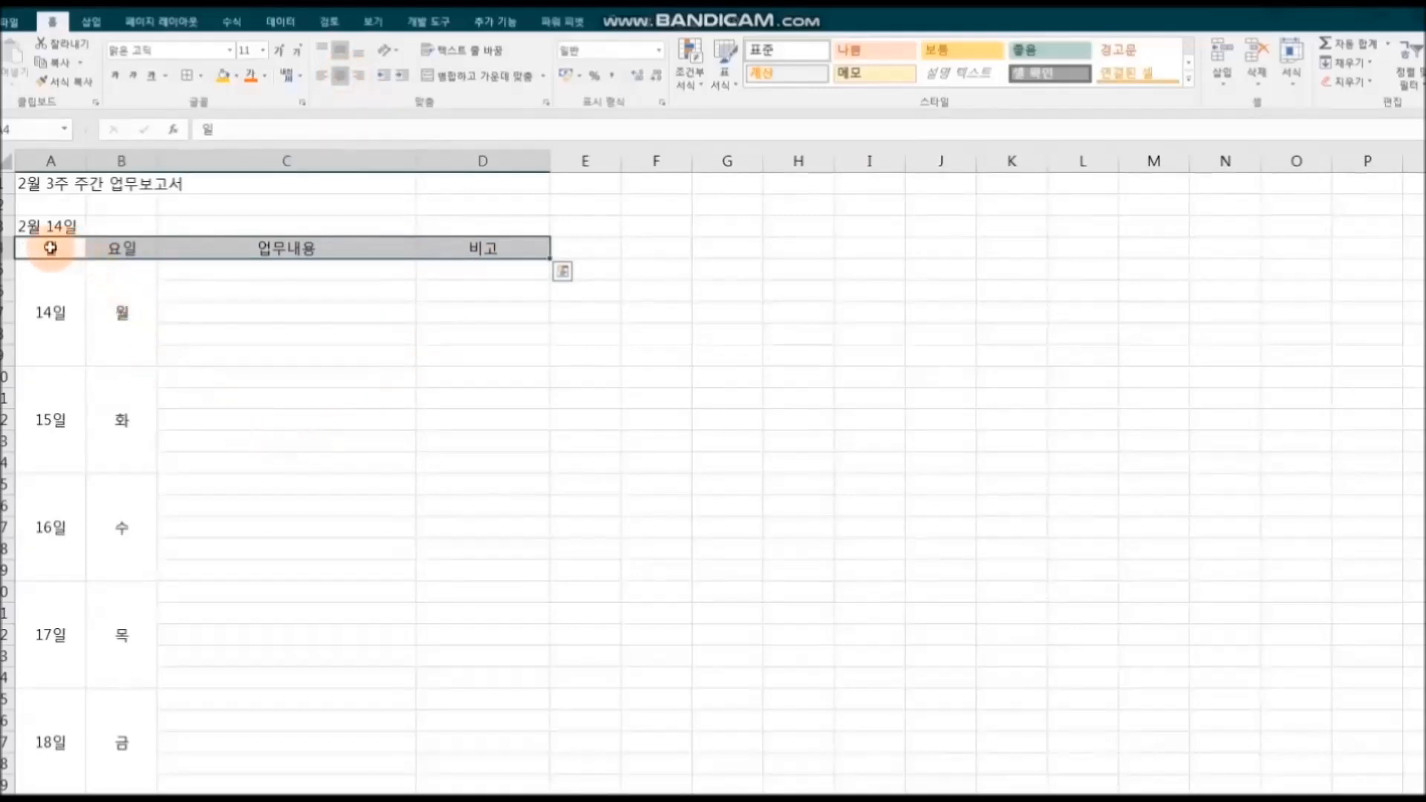
Step: Apply all borders to the whole table from the heading row to the 18일 block, A4:D29
left_click_drag(49, 247, 493, 726)
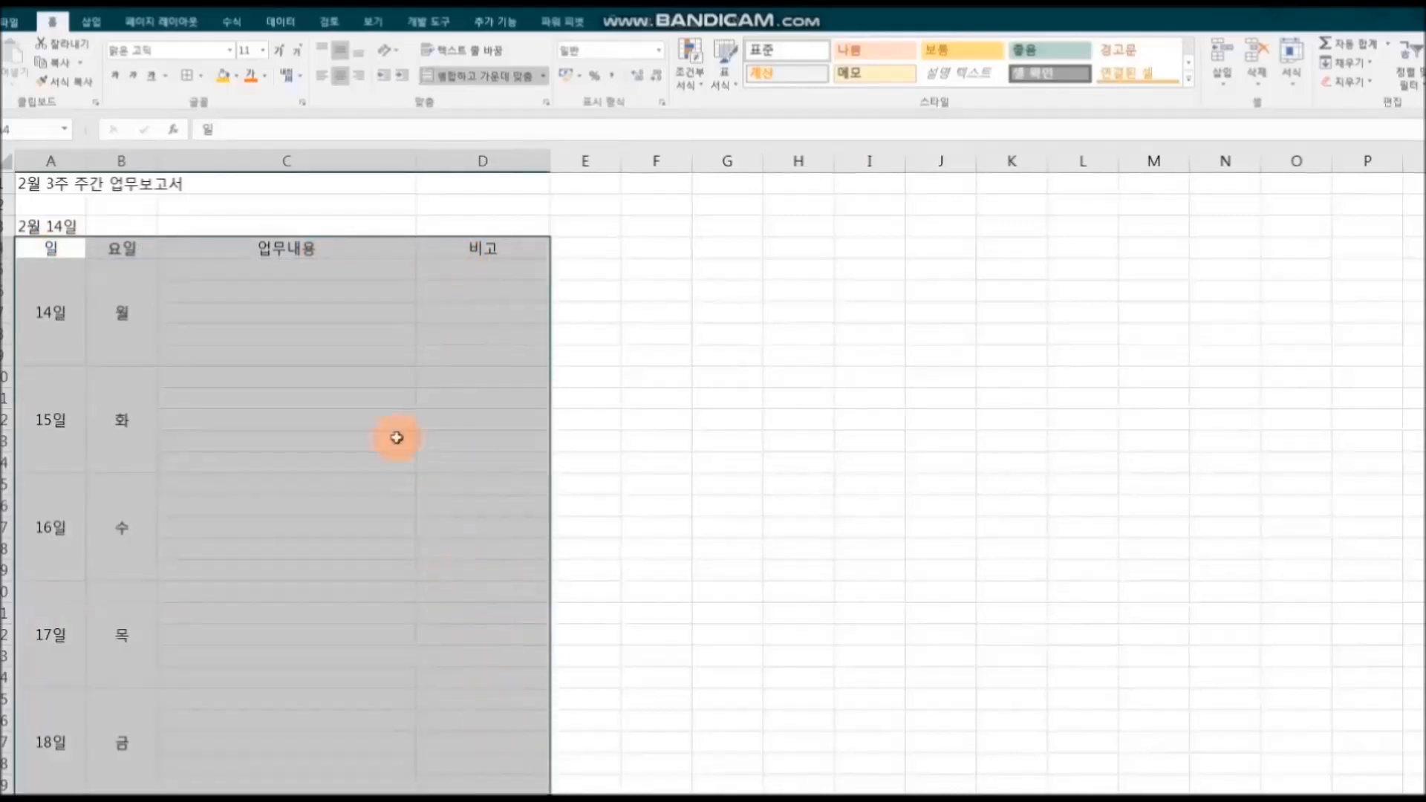
left_click(186, 80)
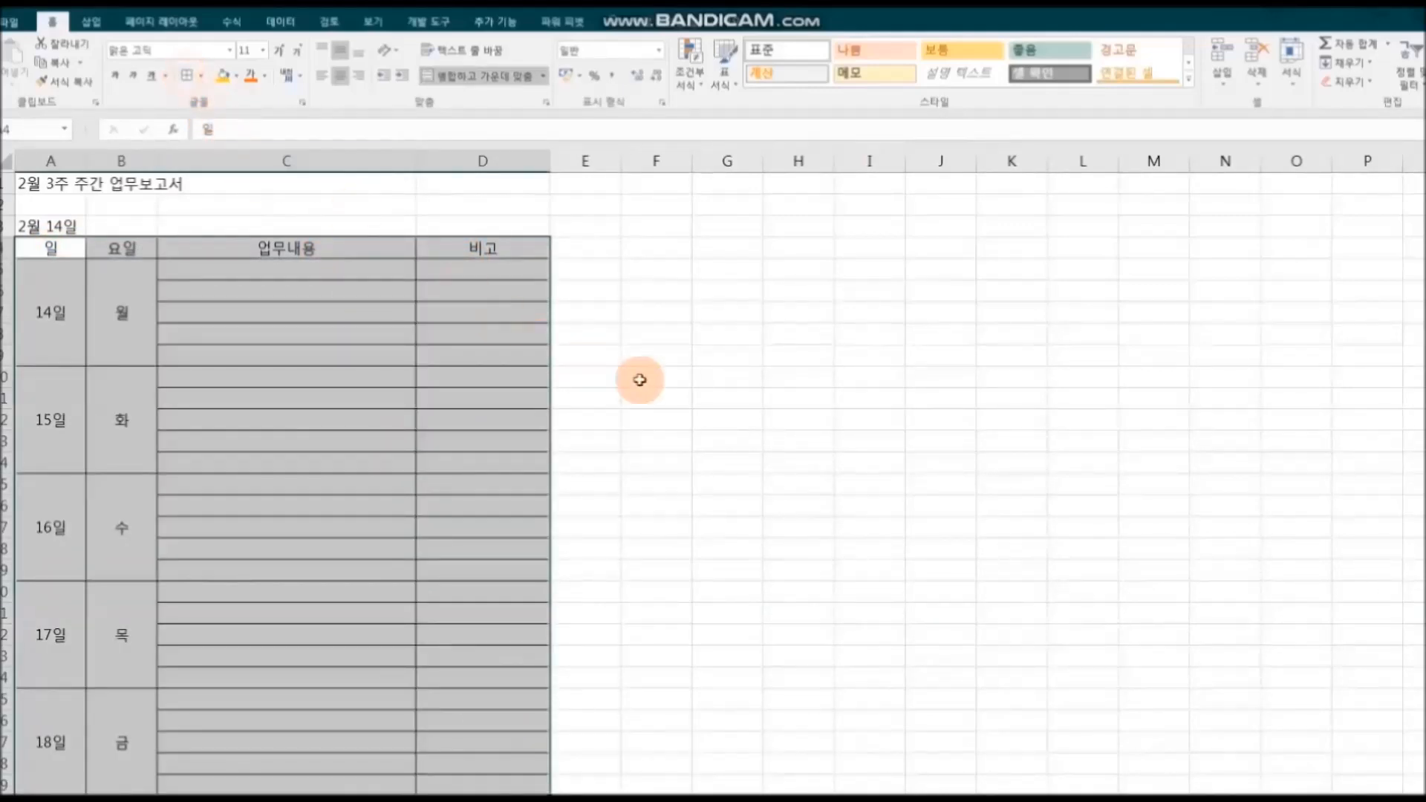
left_click(776, 401)
scroll(711, 426, "down", 3)
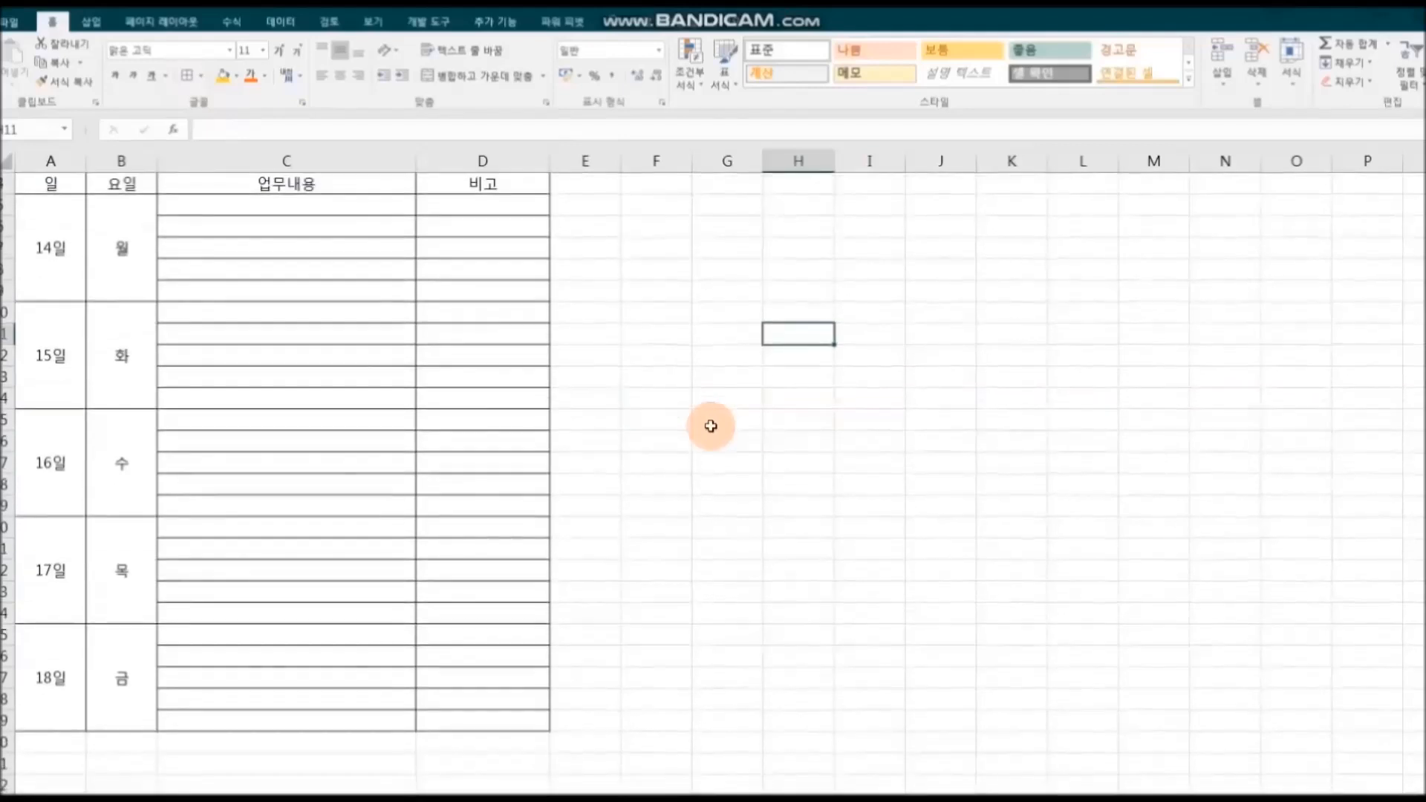
scroll(711, 426, "up", 2)
scroll(711, 426, "up", 1)
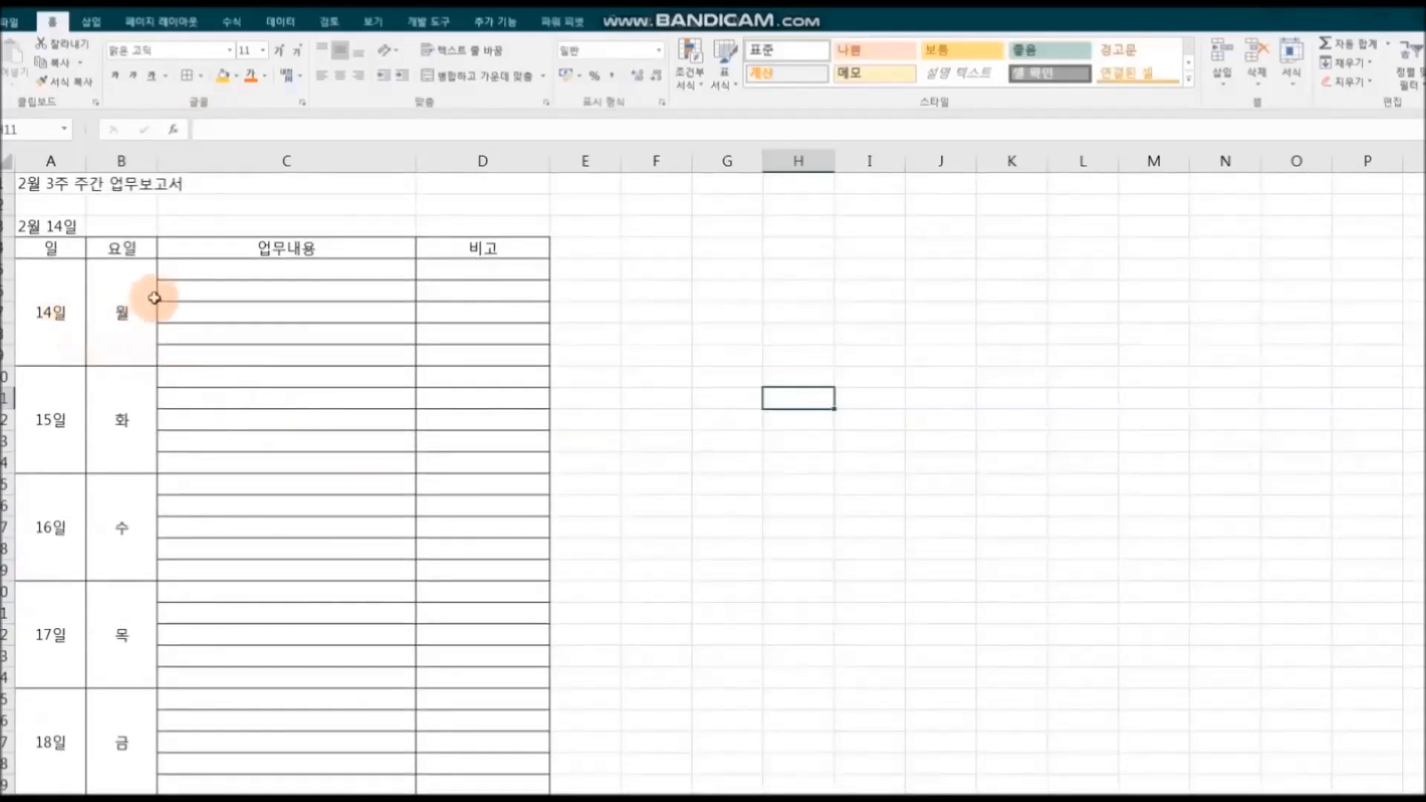
Step: Change the inside border lines of the table body A5:D29 to a dotted style through the cell formatting
left_click(56, 295)
left_click_drag(137, 305, 466, 694)
scroll(388, 550, "down", 1)
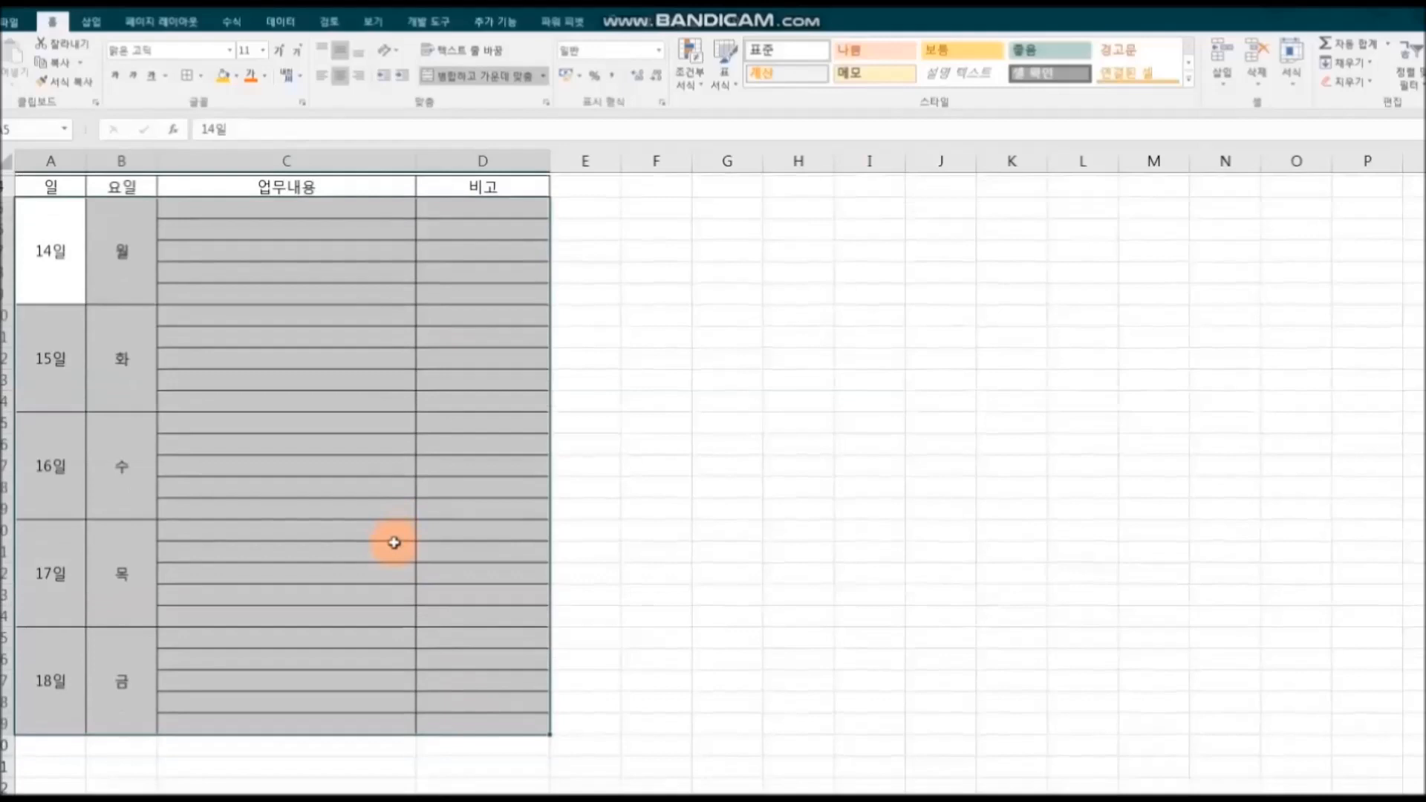
right_click(312, 356)
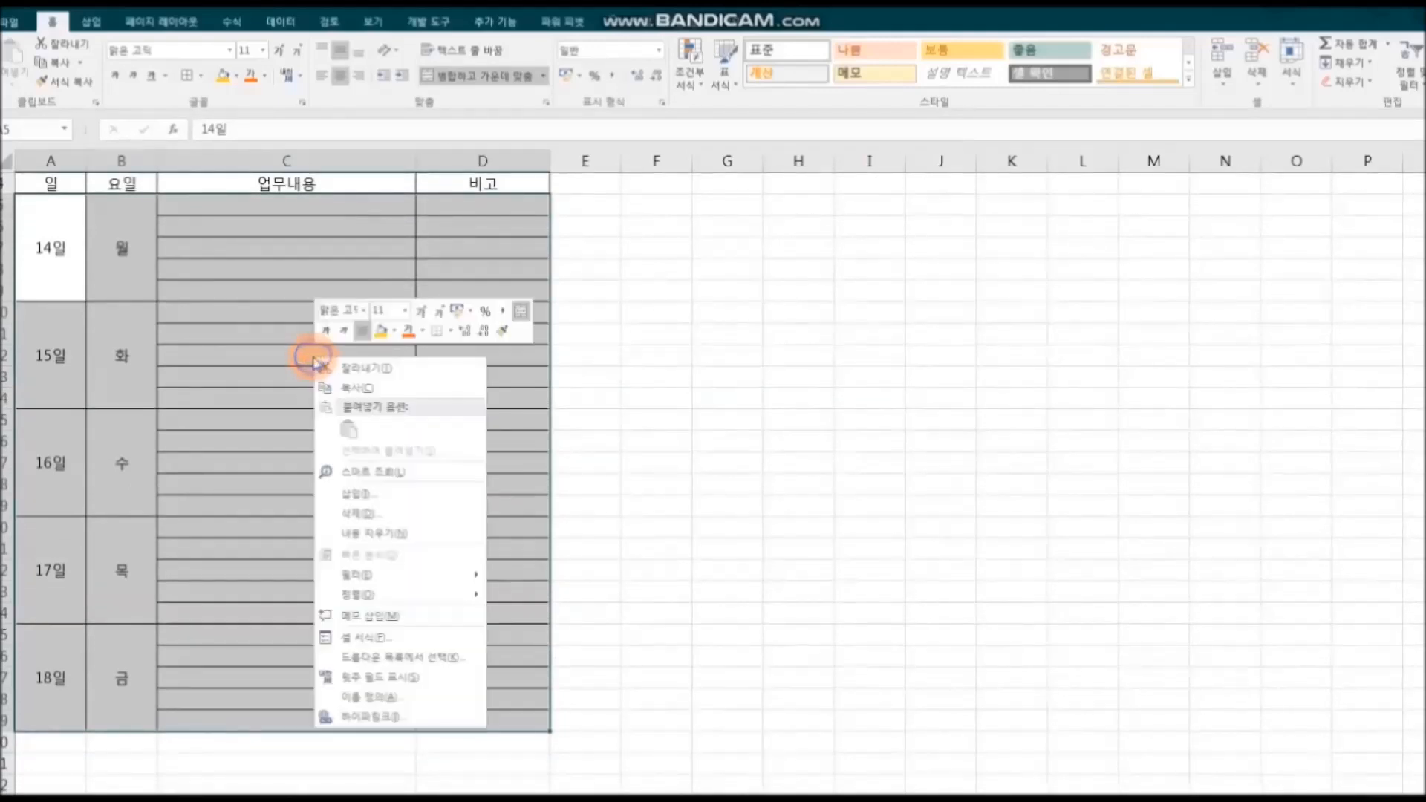
left_click(442, 637)
left_click_drag(408, 413, 789, 218)
left_click(780, 399)
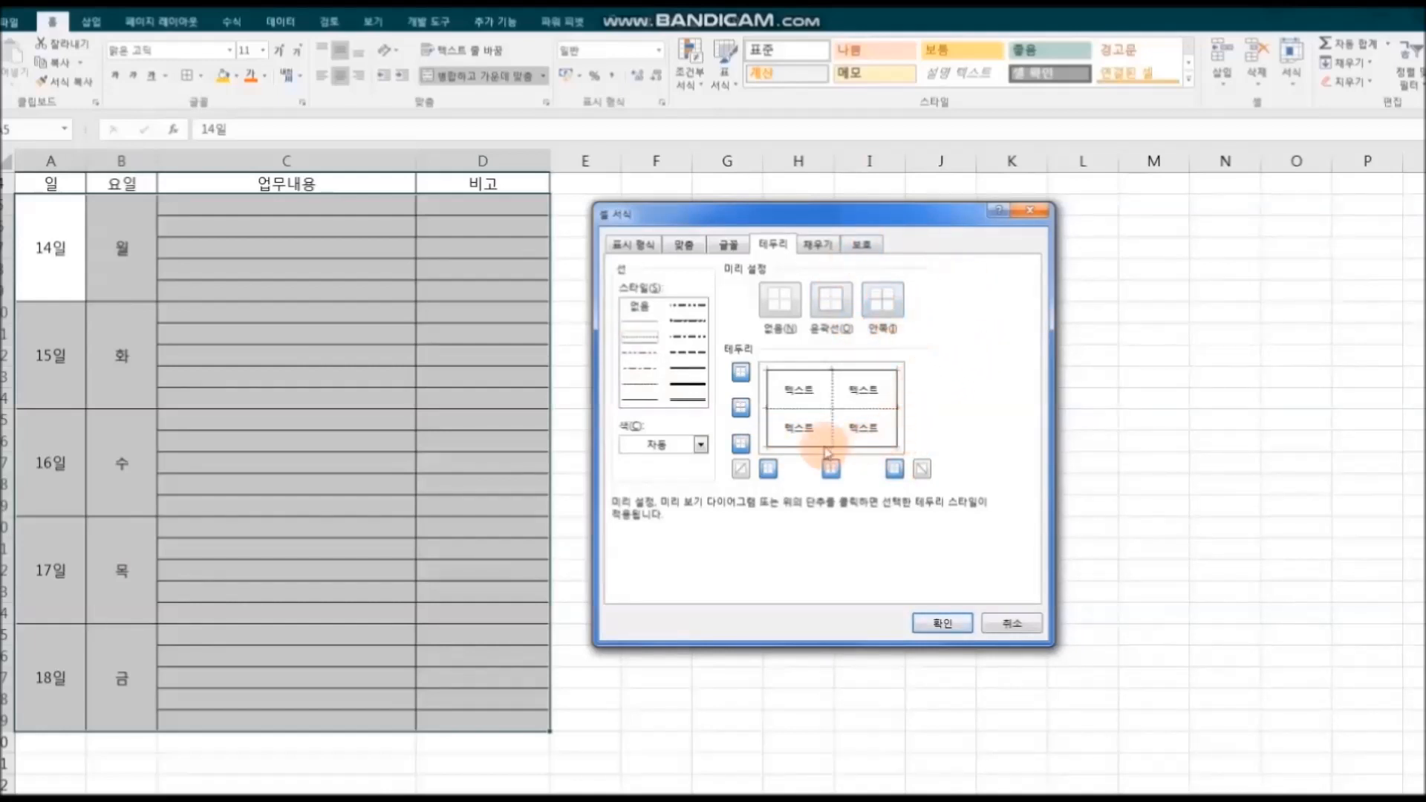
left_click(956, 628)
left_click(813, 568)
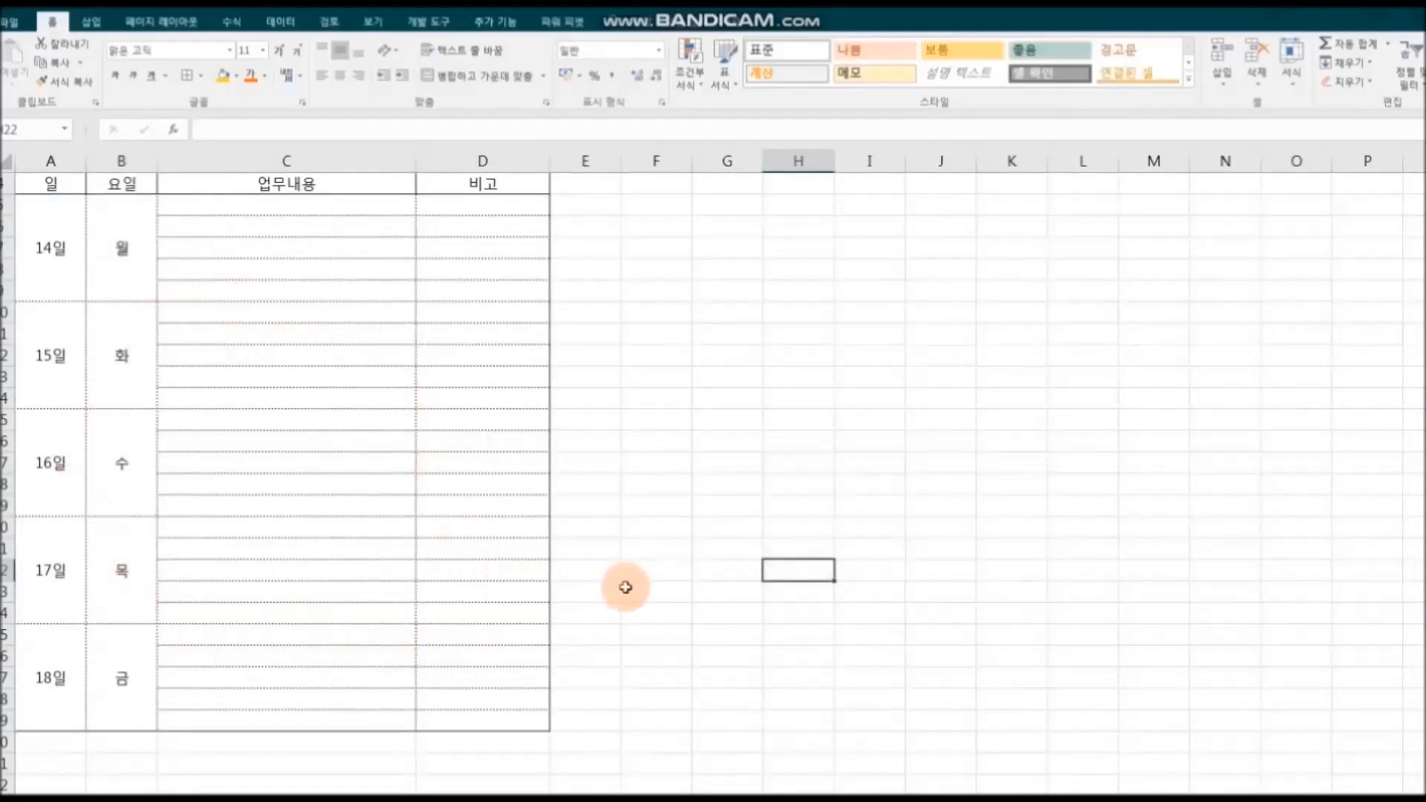
Step: Merge and center the report title across A1:D1
scroll(626, 588, "up", 1)
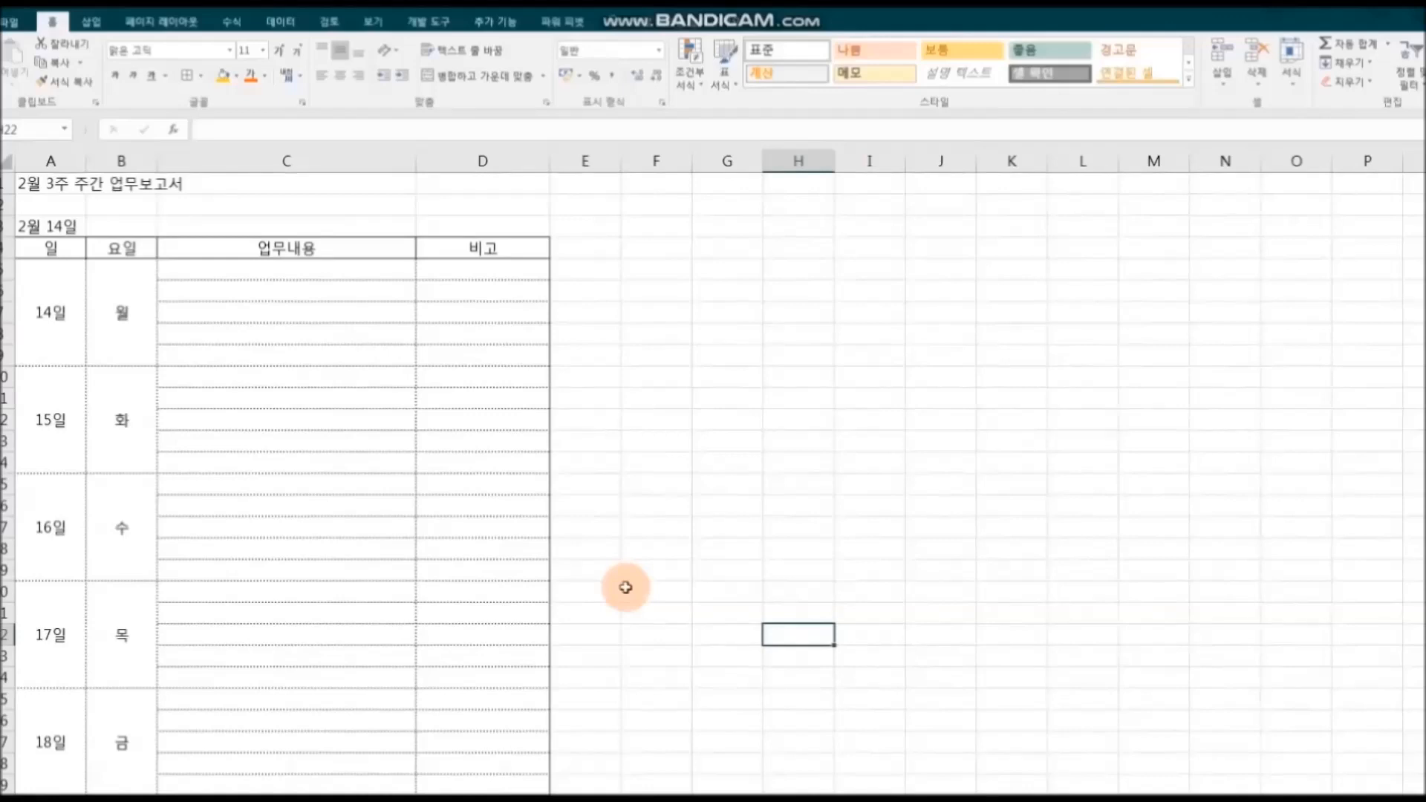
left_click_drag(41, 185, 449, 185)
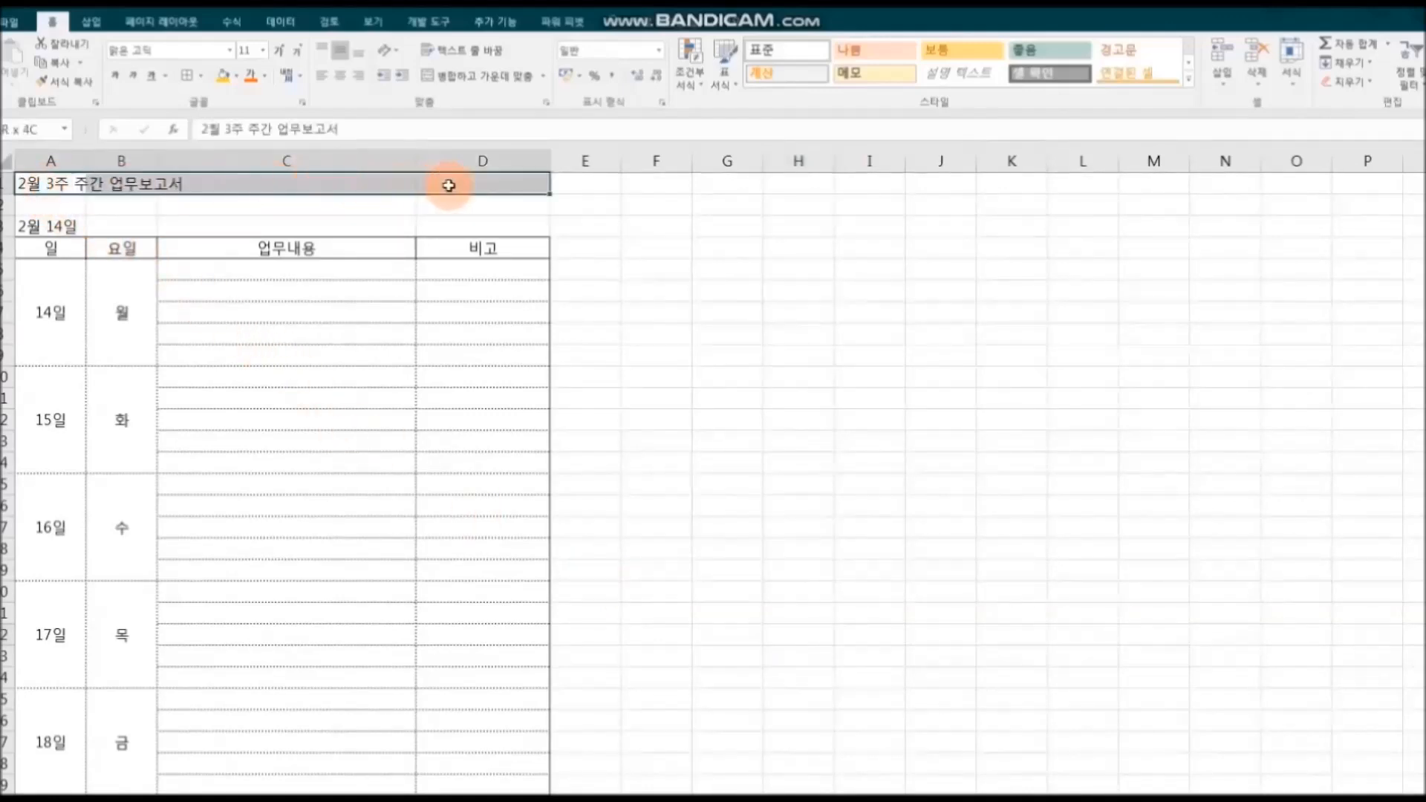
left_click(488, 82)
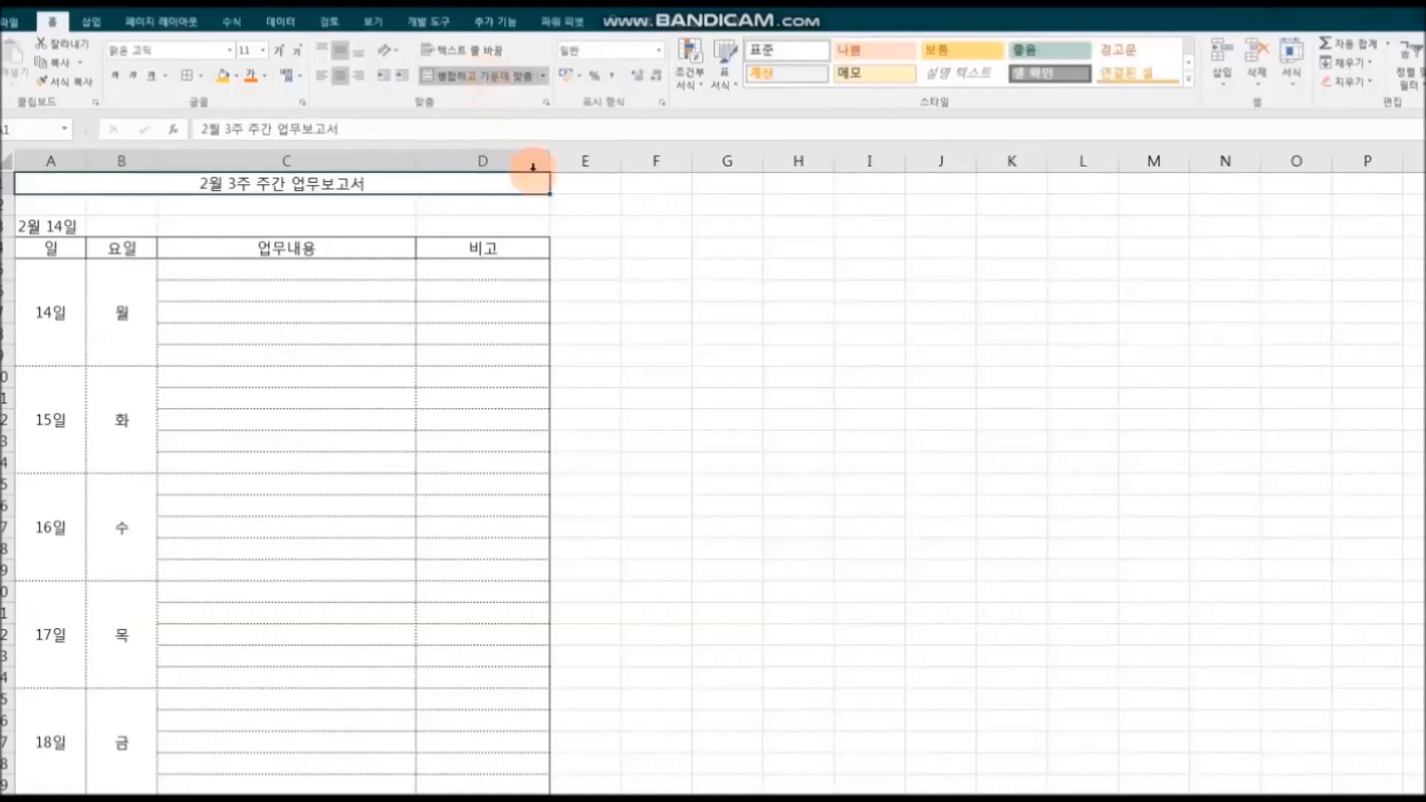
left_click(662, 339)
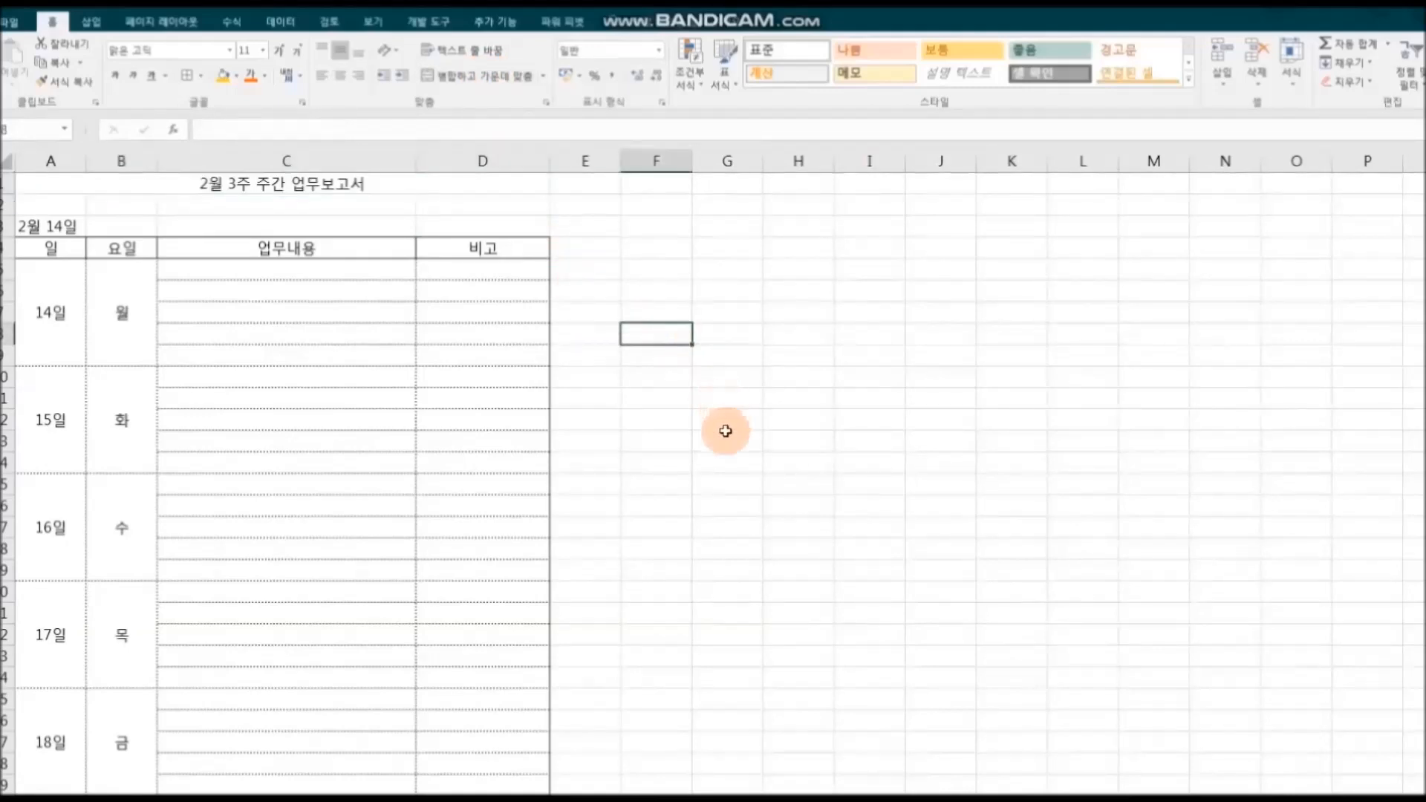
Step: Open the print preview, widen the 비고 column nearly to the right page margin, and return to the sheet
scroll(770, 438, "down", 1)
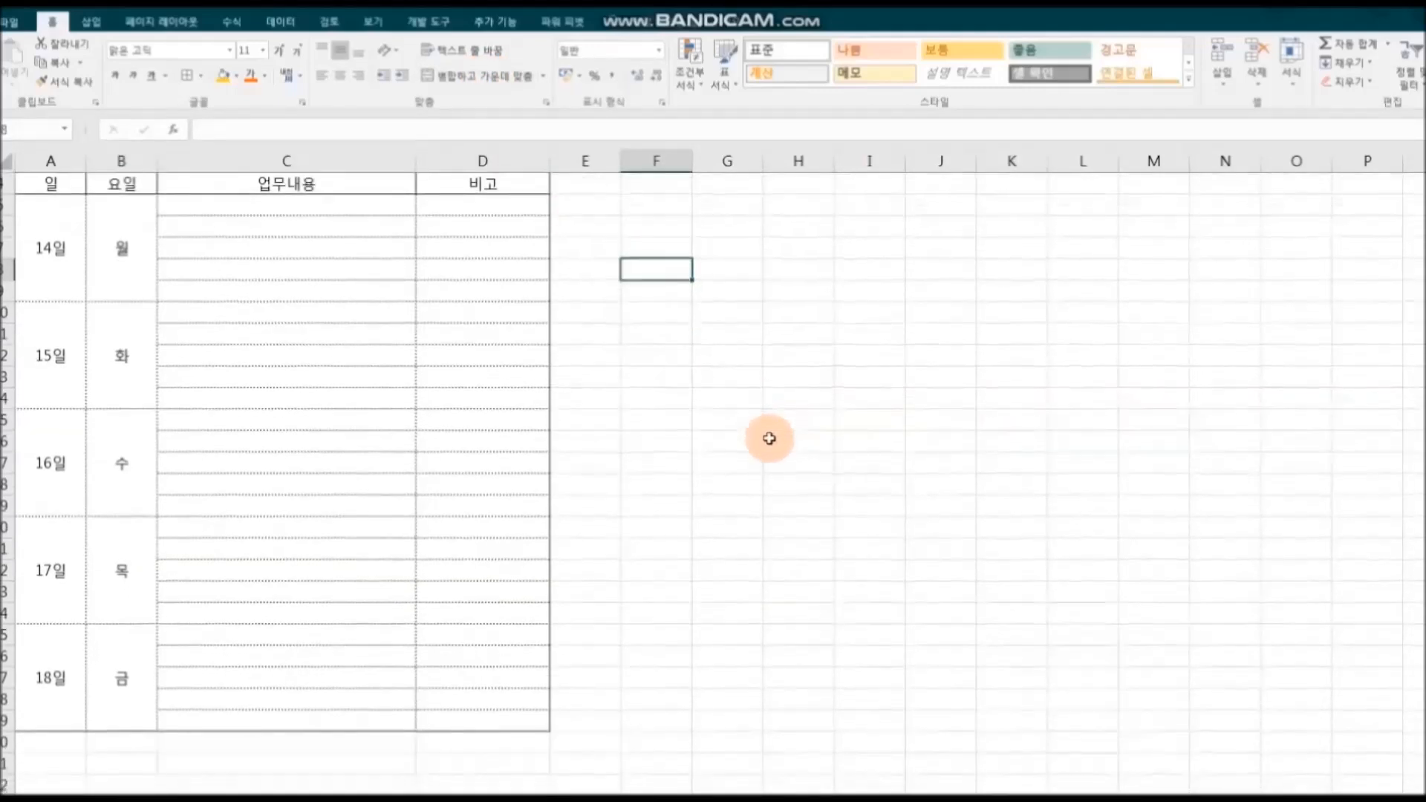
scroll(770, 438, "up", 1)
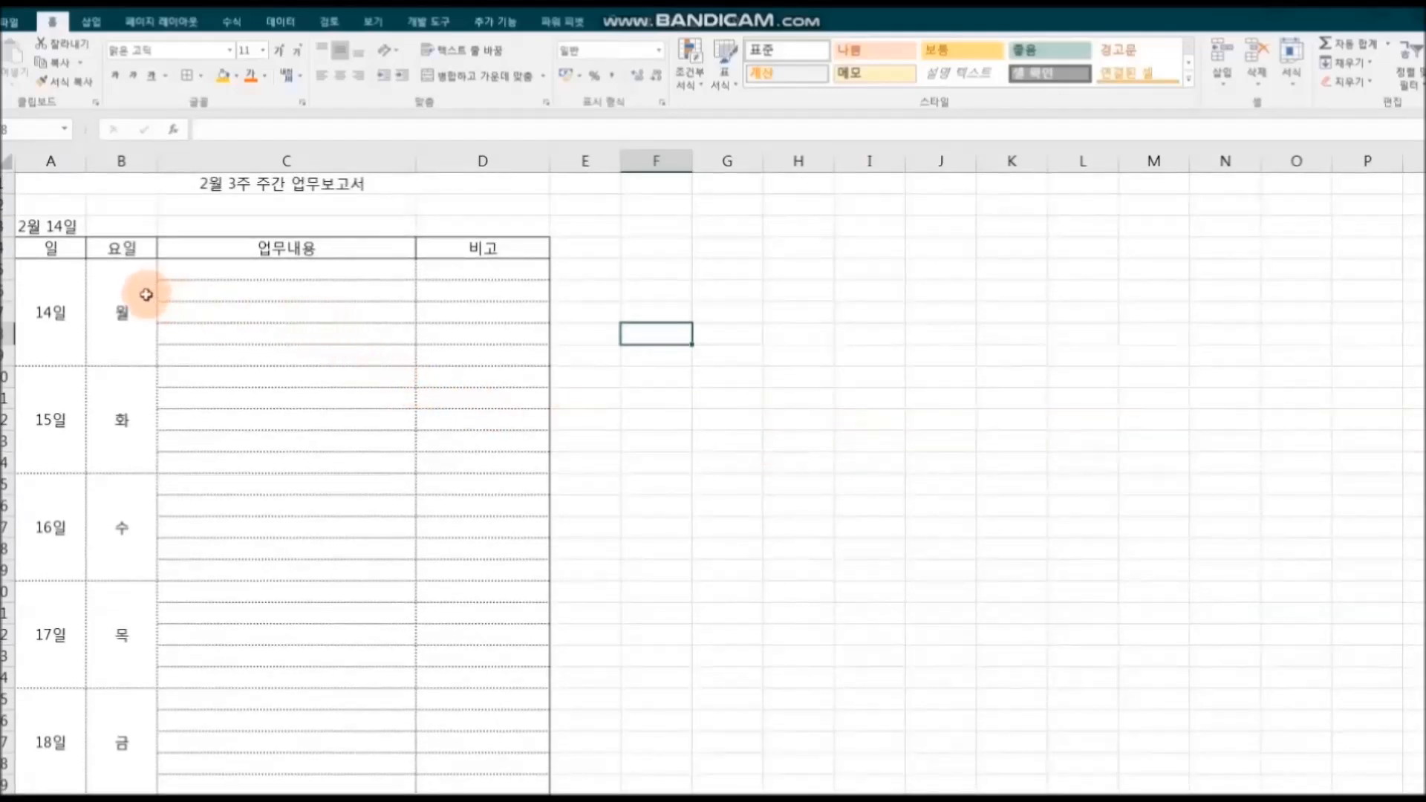
left_click(146, 294)
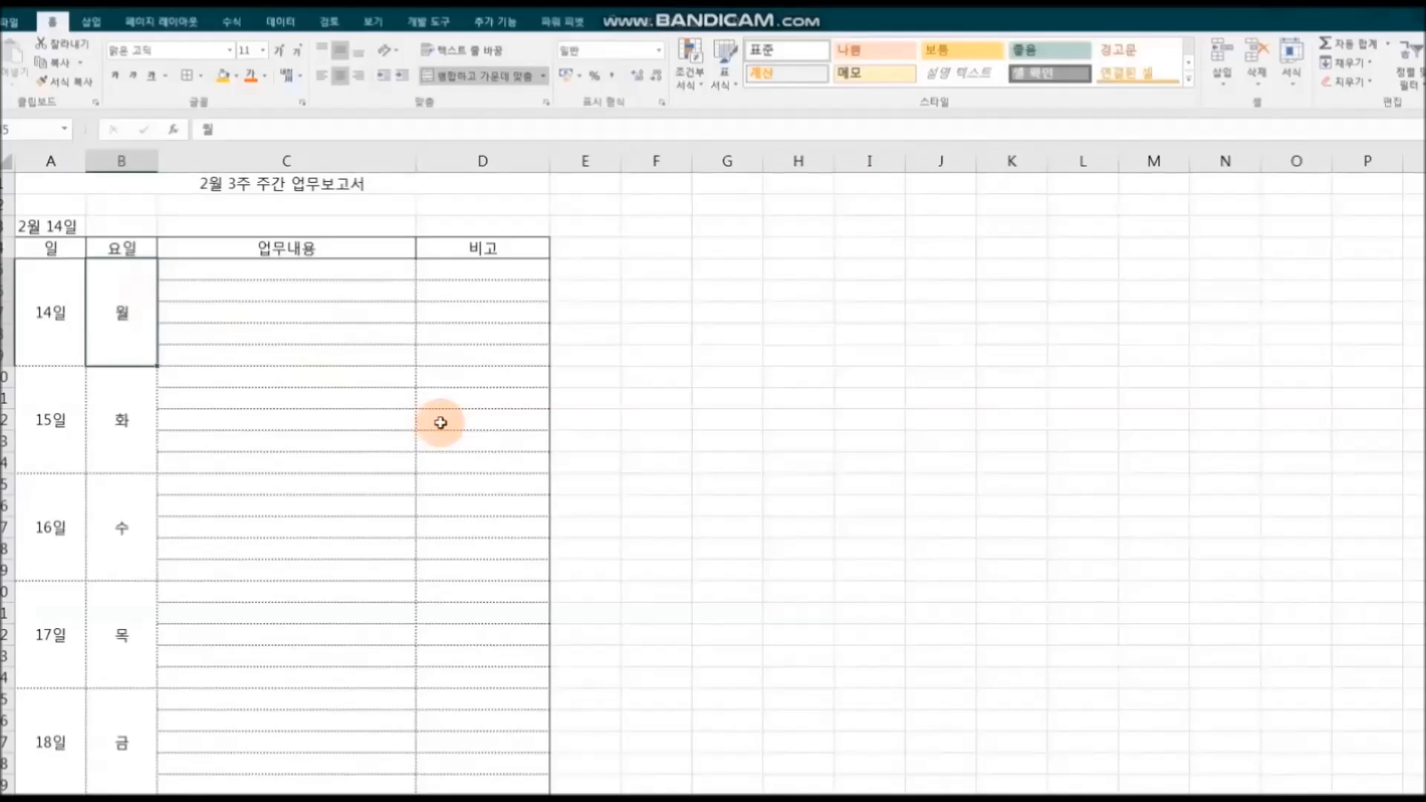
key("ctrl+p")
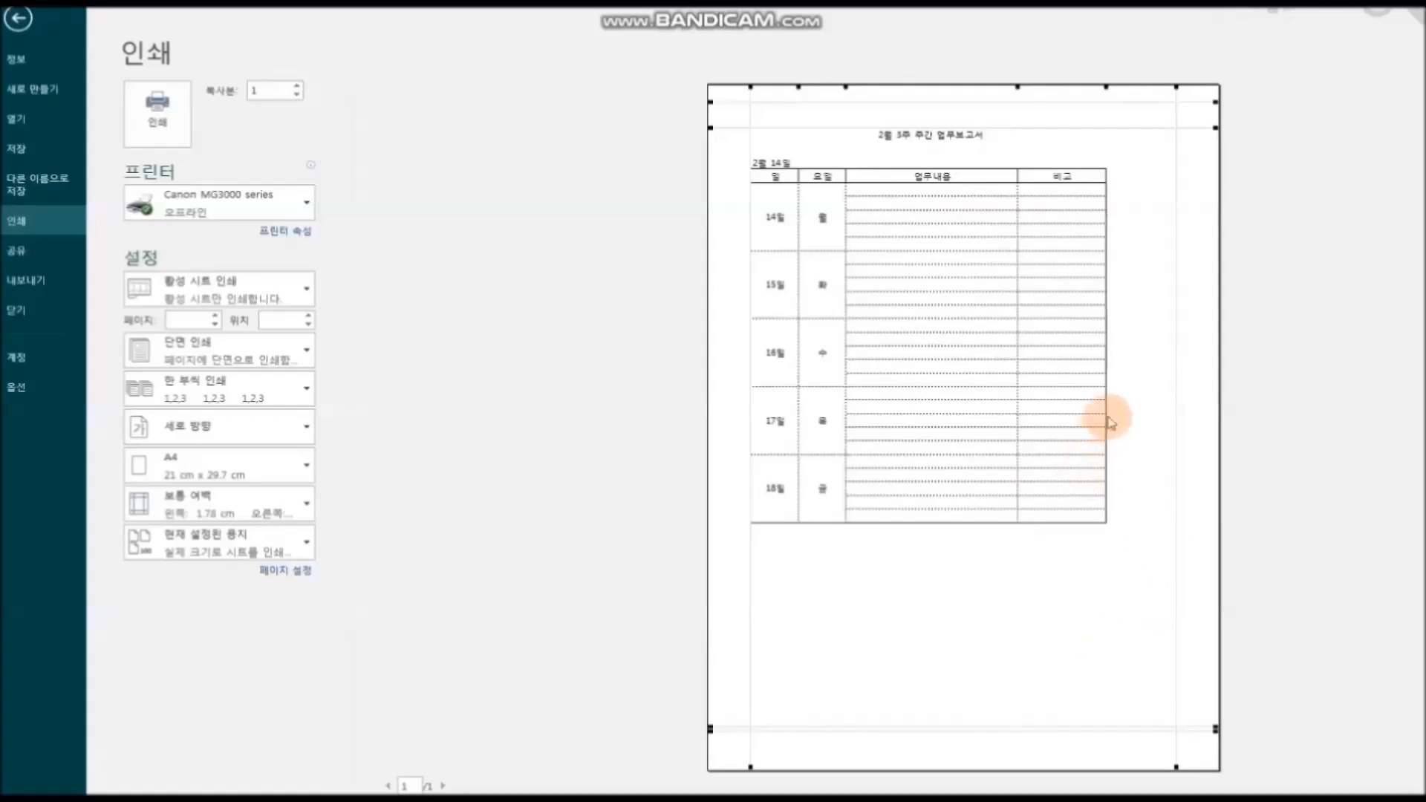
left_click_drag(1107, 416, 1161, 411)
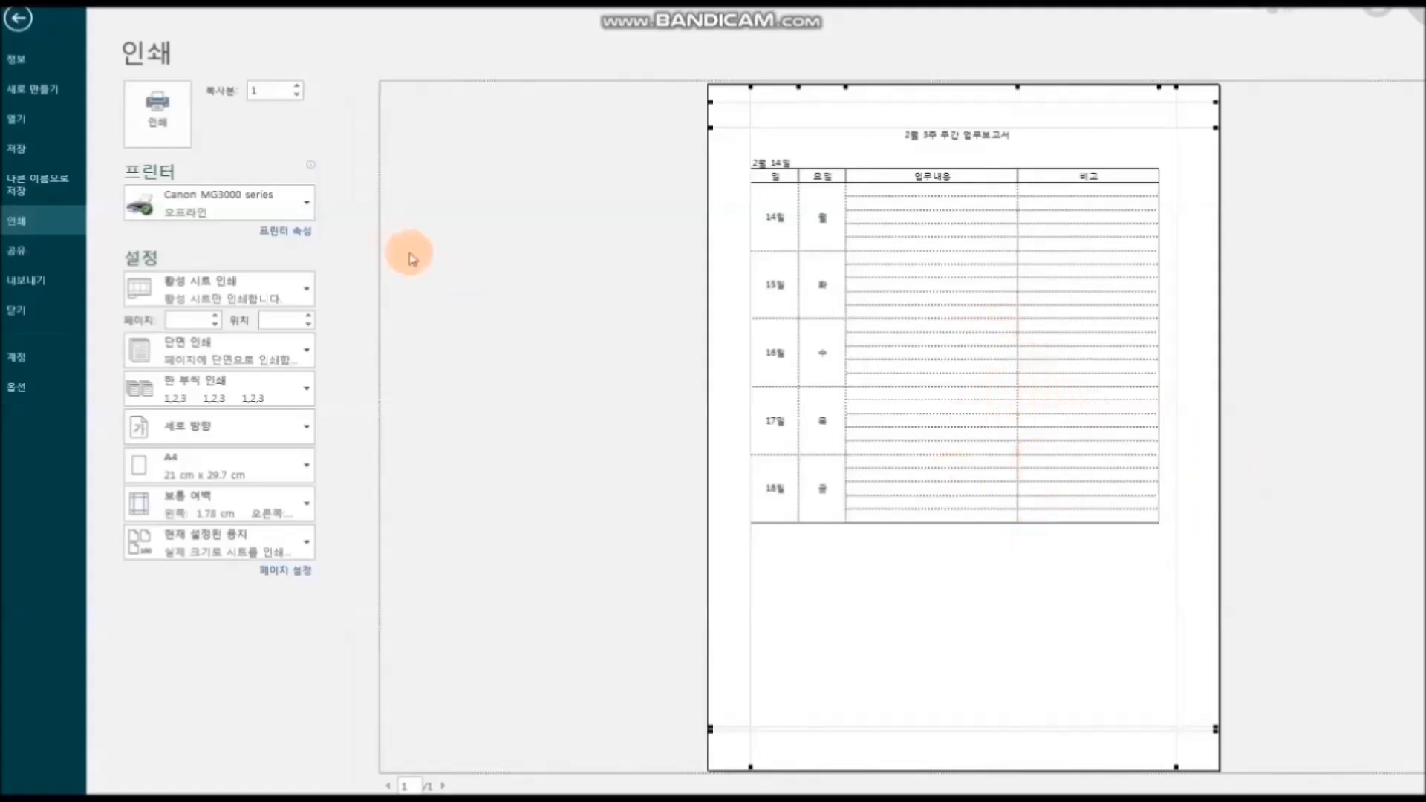
left_click(18, 17)
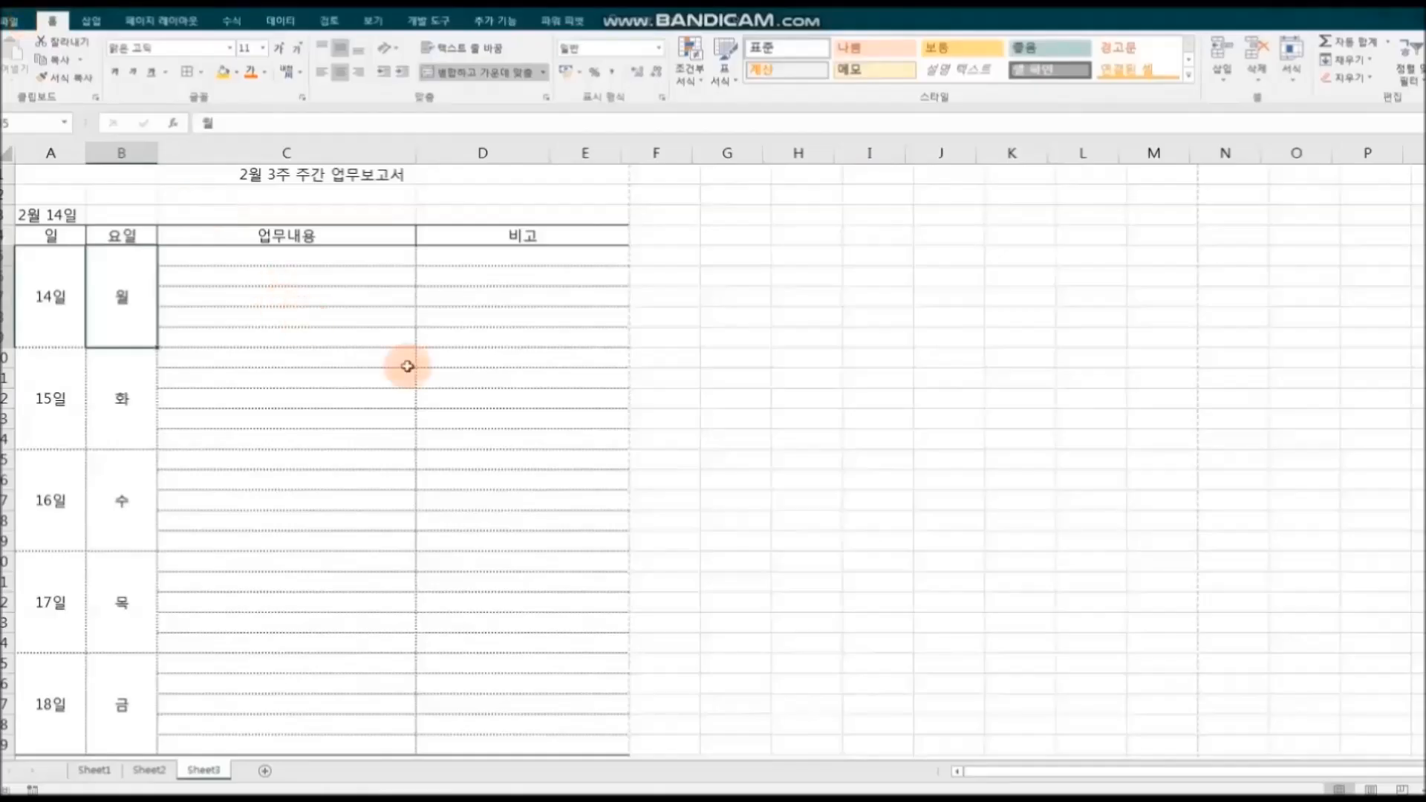
Step: Widen the 업무내용 column and check where the page breaks fall beside and below the table
left_click_drag(416, 158, 458, 157)
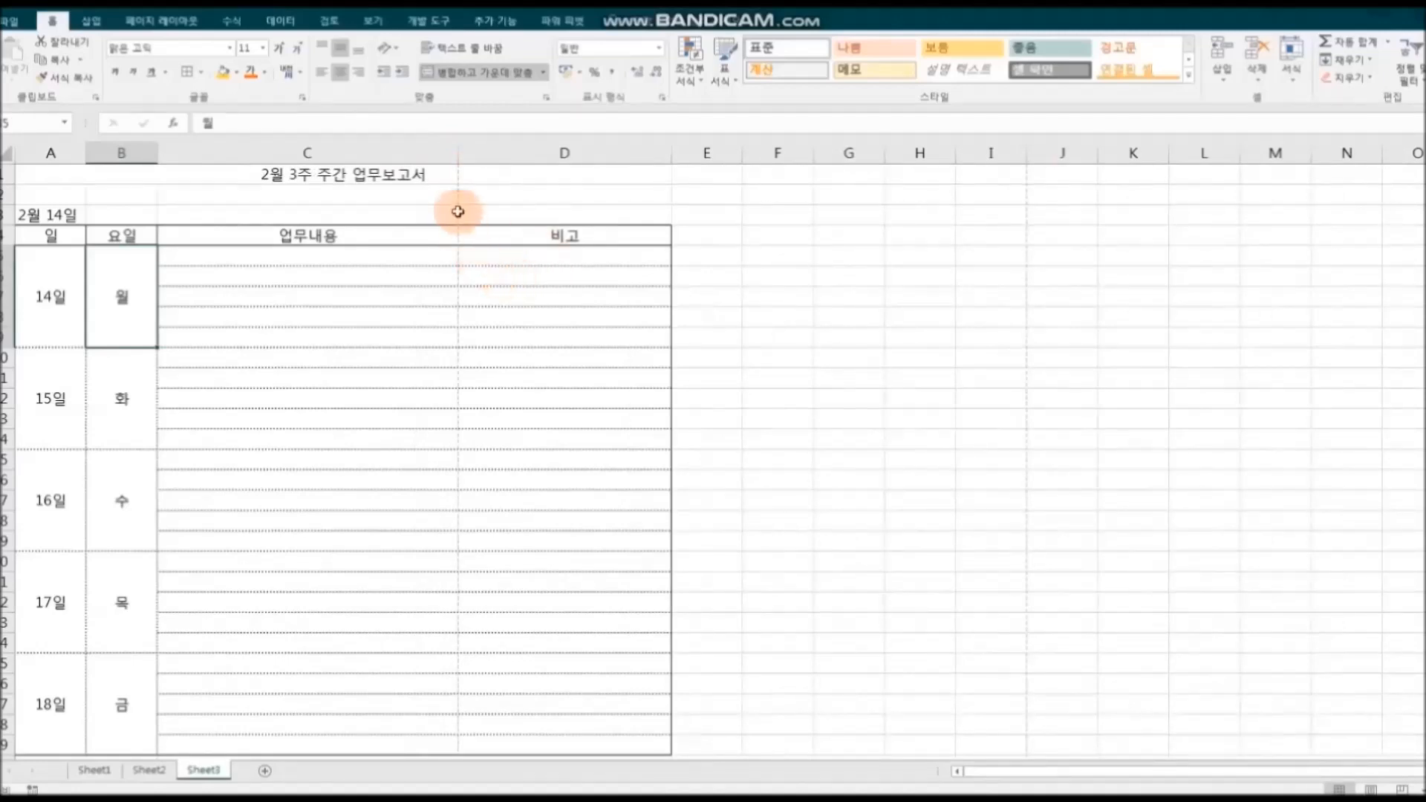
scroll(490, 450, "down", 2)
scroll(494, 475, "down", 2)
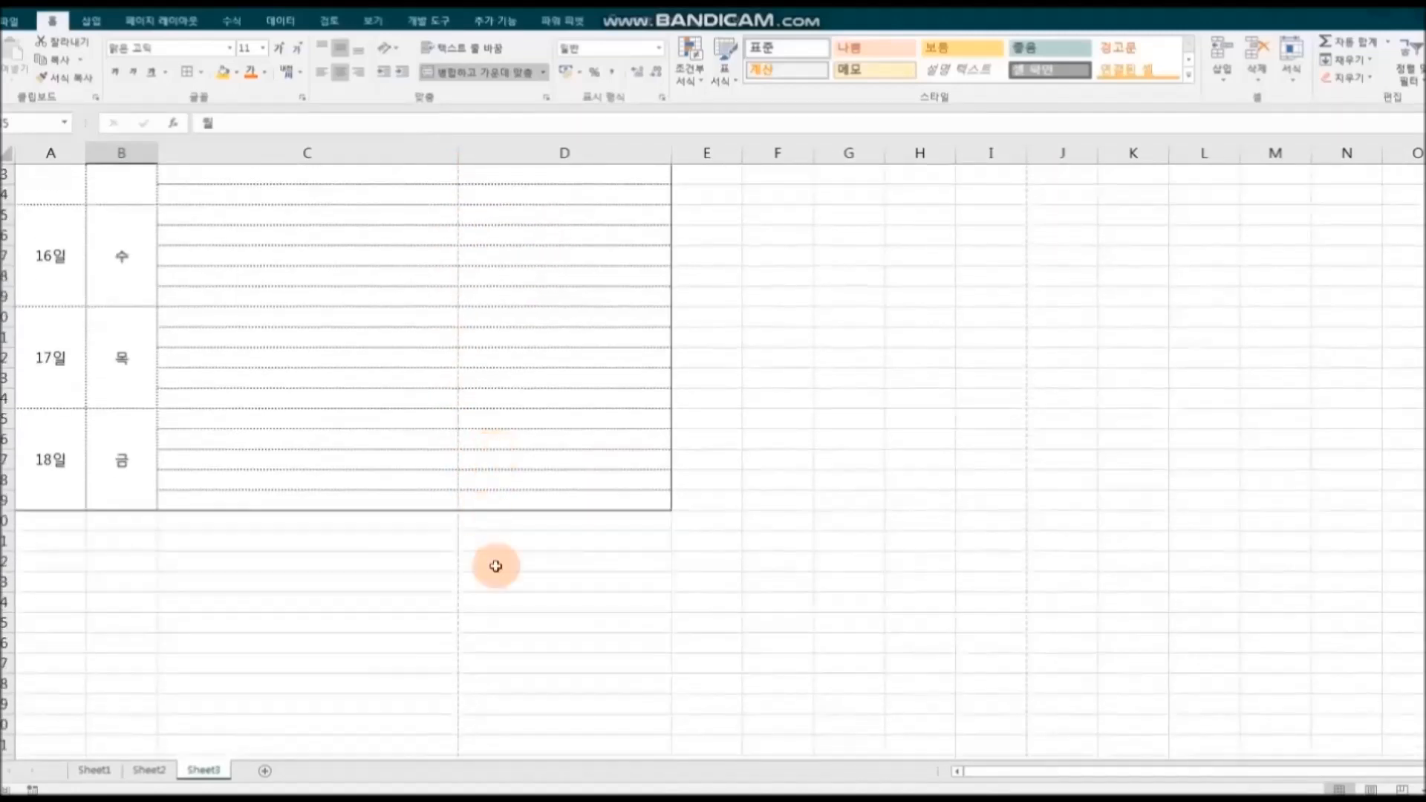
scroll(463, 449, "down", 1)
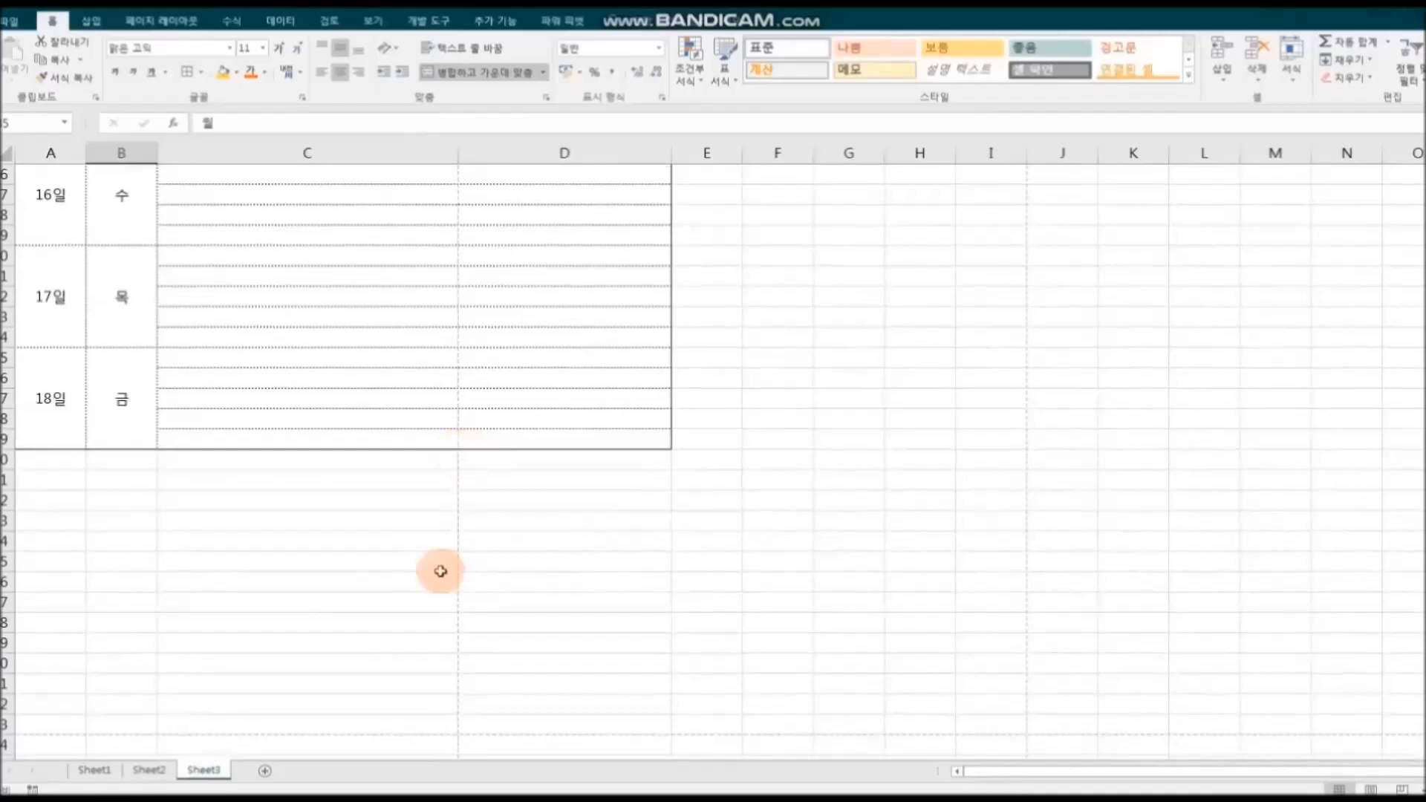
scroll(439, 499, "down", 3)
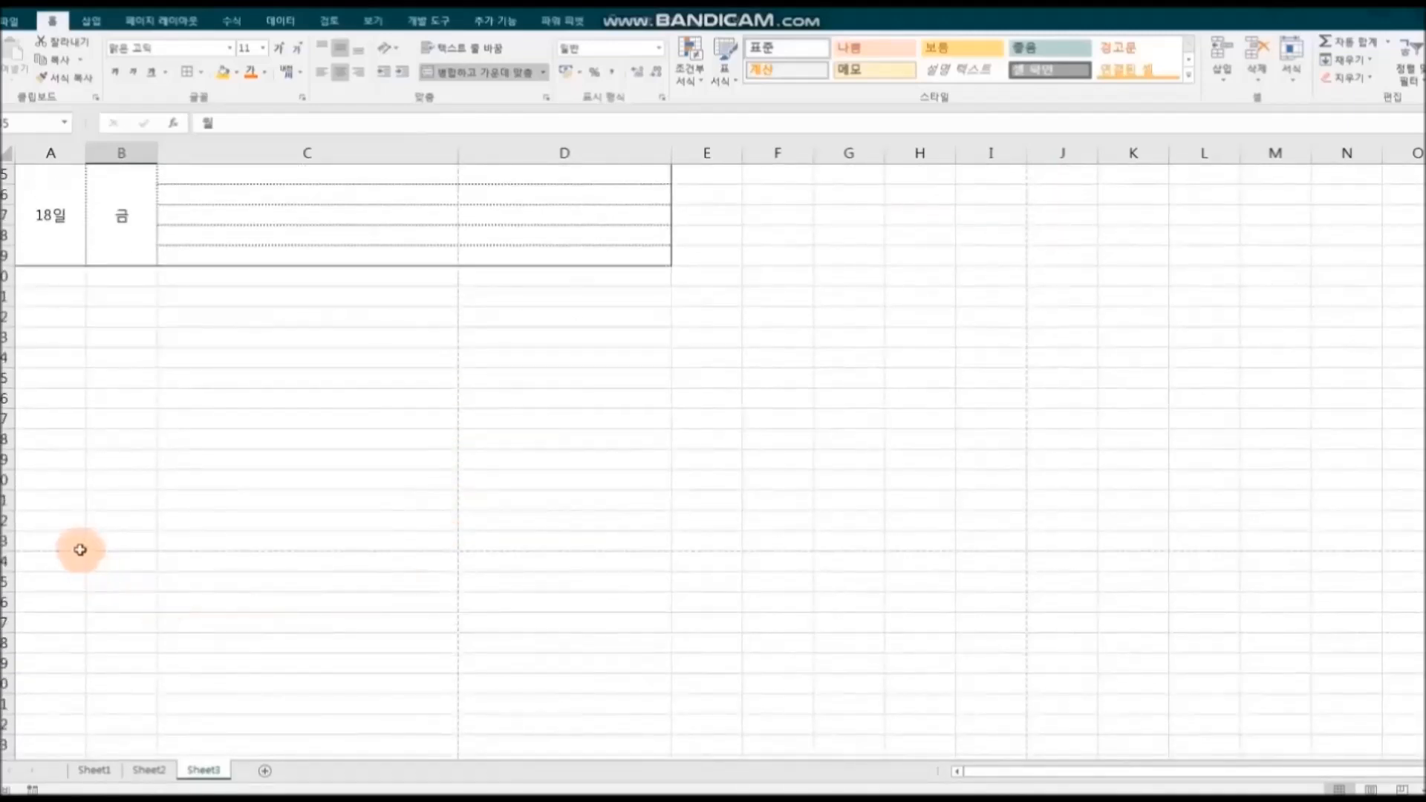
scroll(639, 550, "up", 4)
scroll(640, 550, "up", 4)
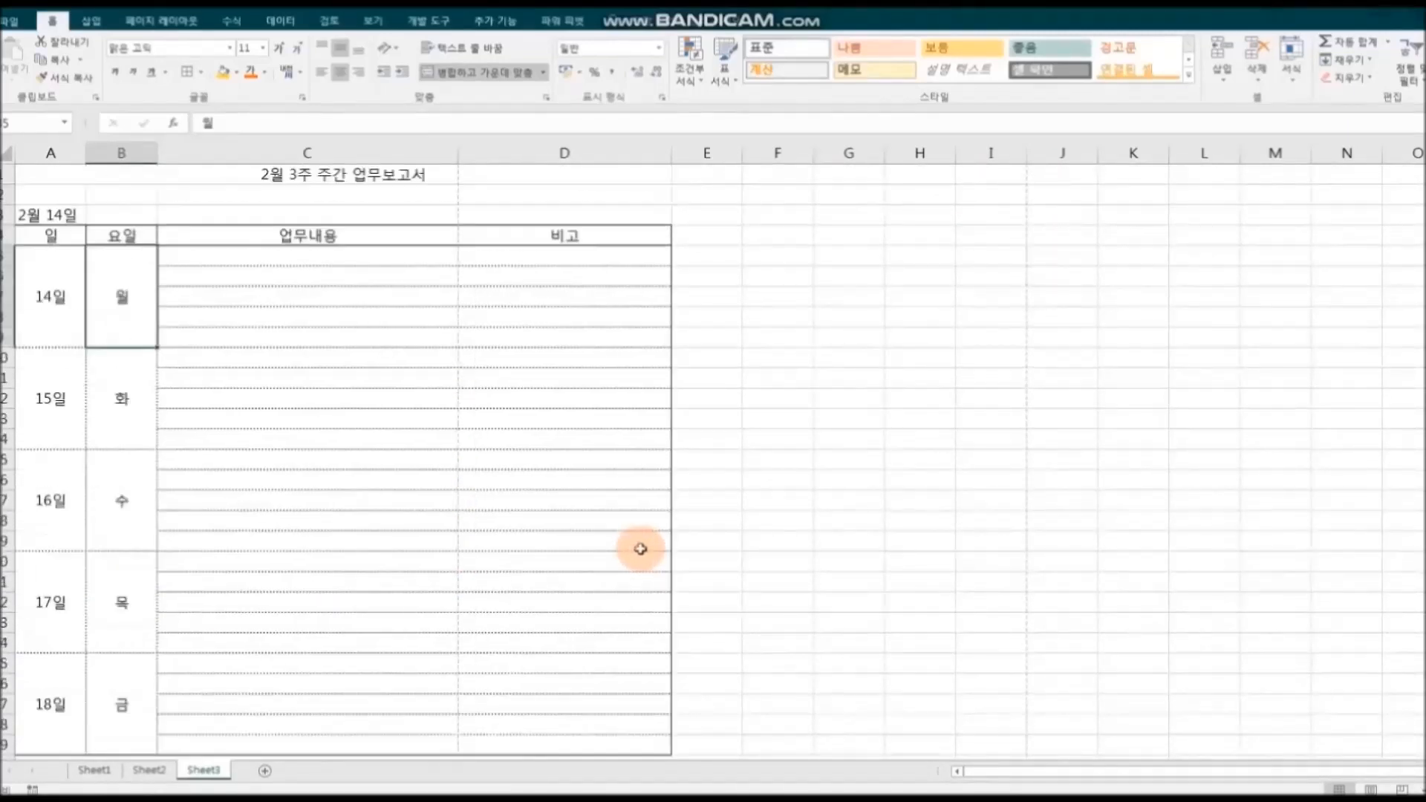
Step: Widen the 업무내용 column a little further and narrow the 비고 column so the table ends at the vertical page break
left_click_drag(460, 155, 488, 153)
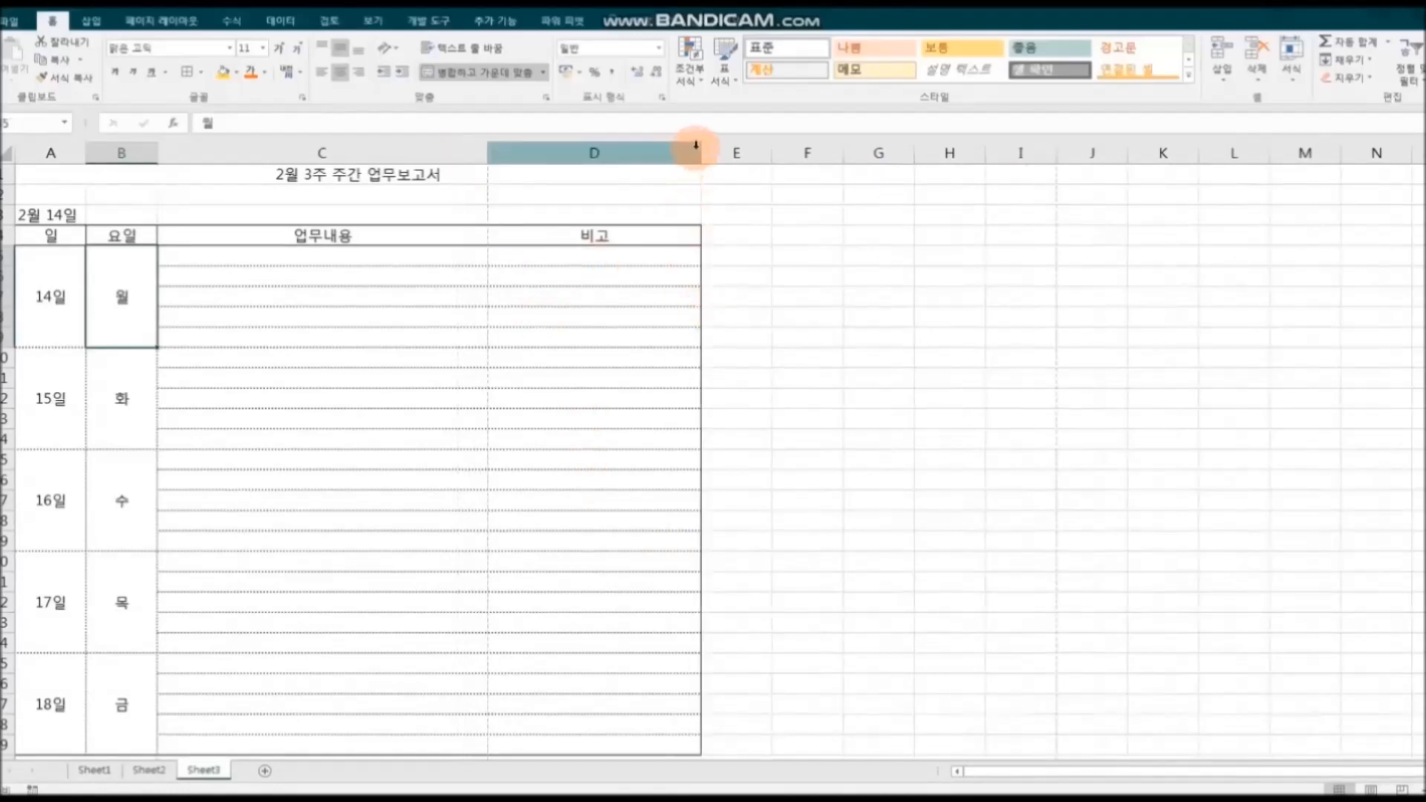
left_click_drag(694, 149, 636, 155)
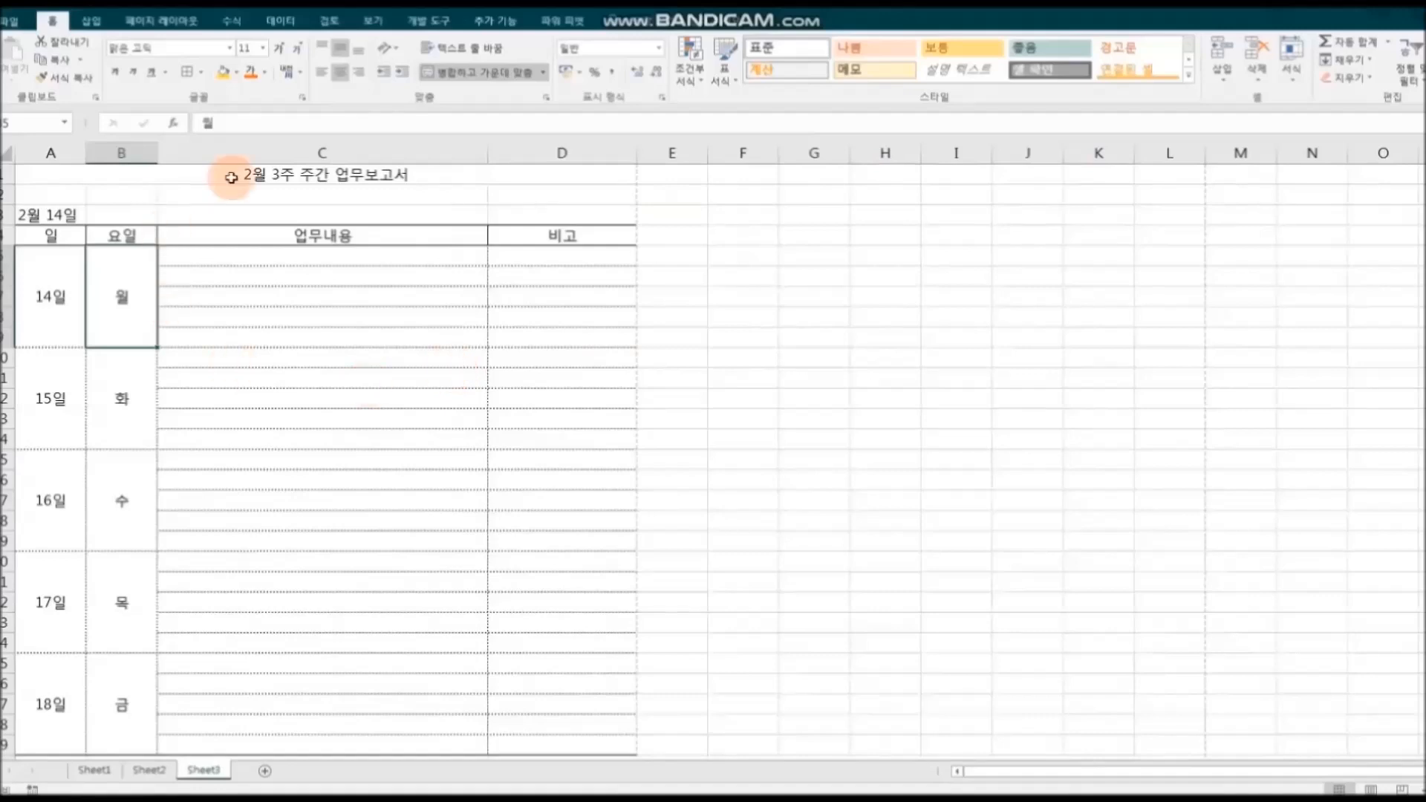
Step: Check the space left above the horizontal page break and increase title row 1 to about twice its height
scroll(747, 357, "down", 4)
scroll(735, 386, "down", 3)
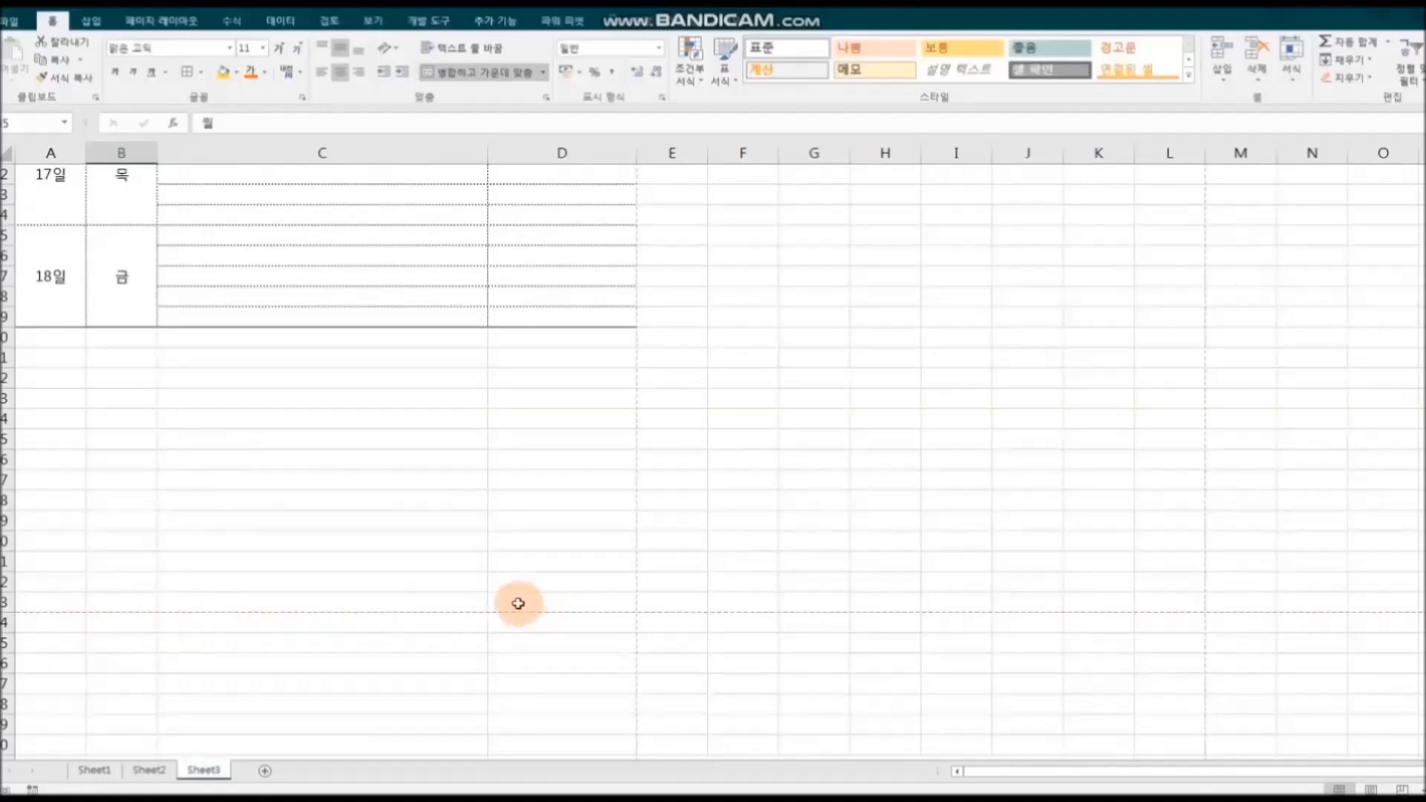
scroll(470, 586, "up", 10)
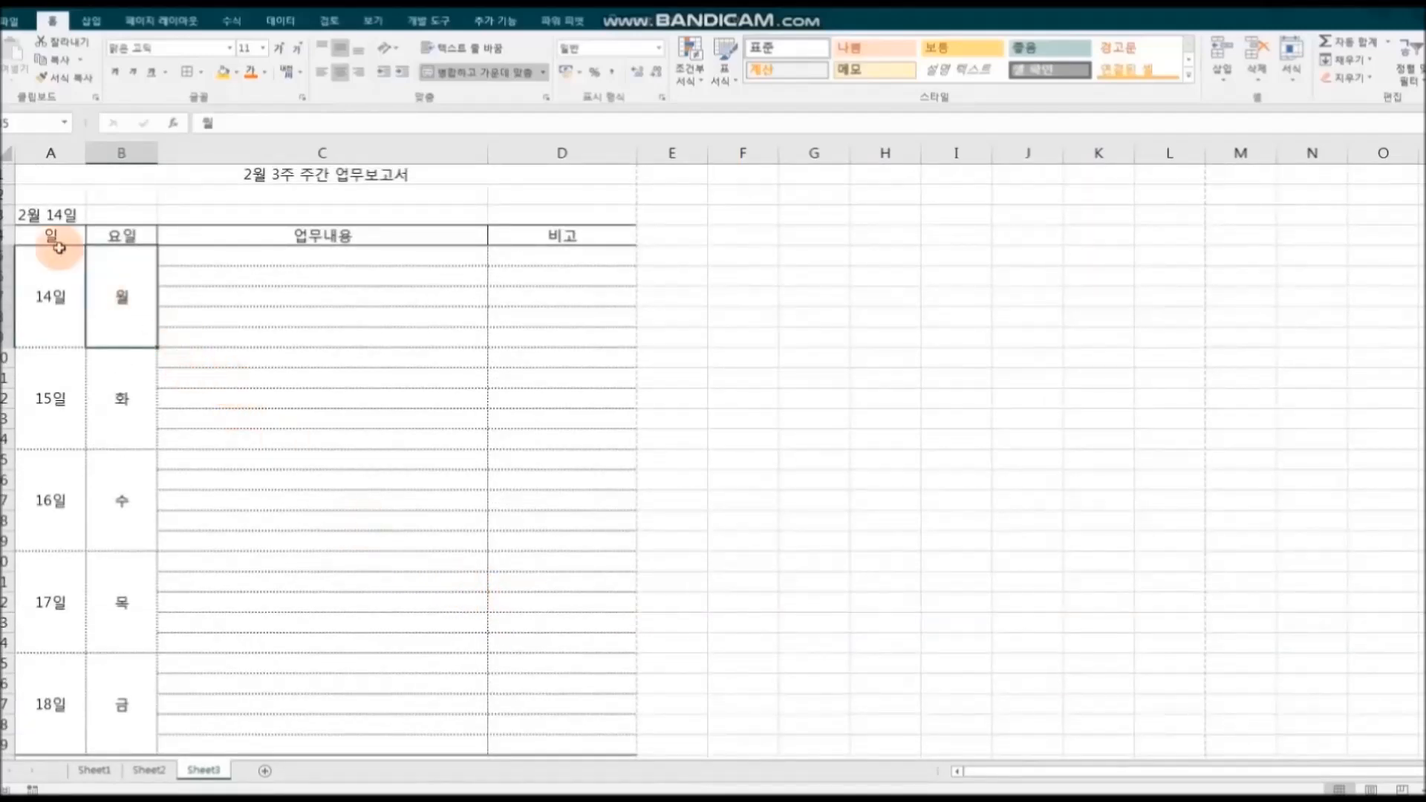
left_click_drag(7, 187, 5, 205)
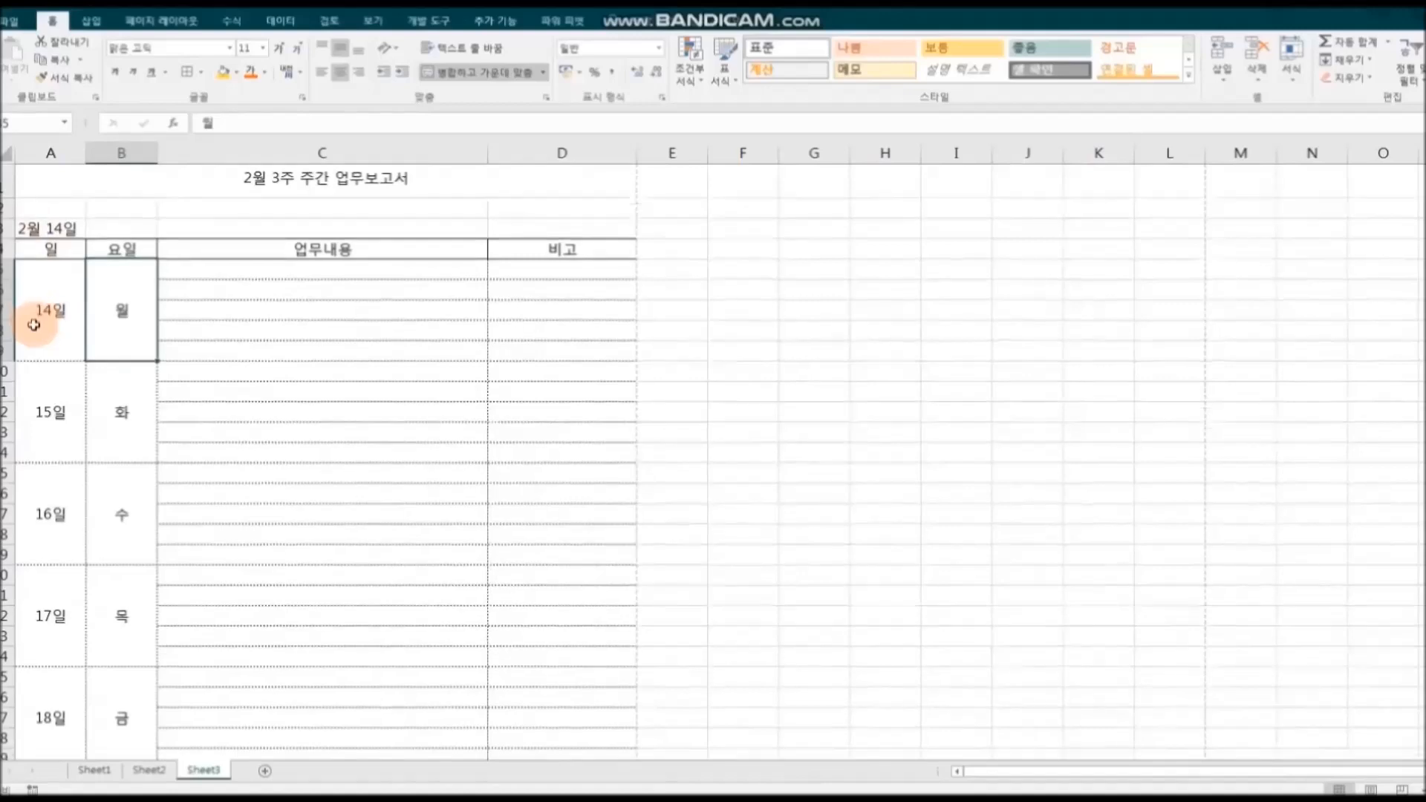
scroll(34, 325, "down", 1)
scroll(33, 324, "up", 1)
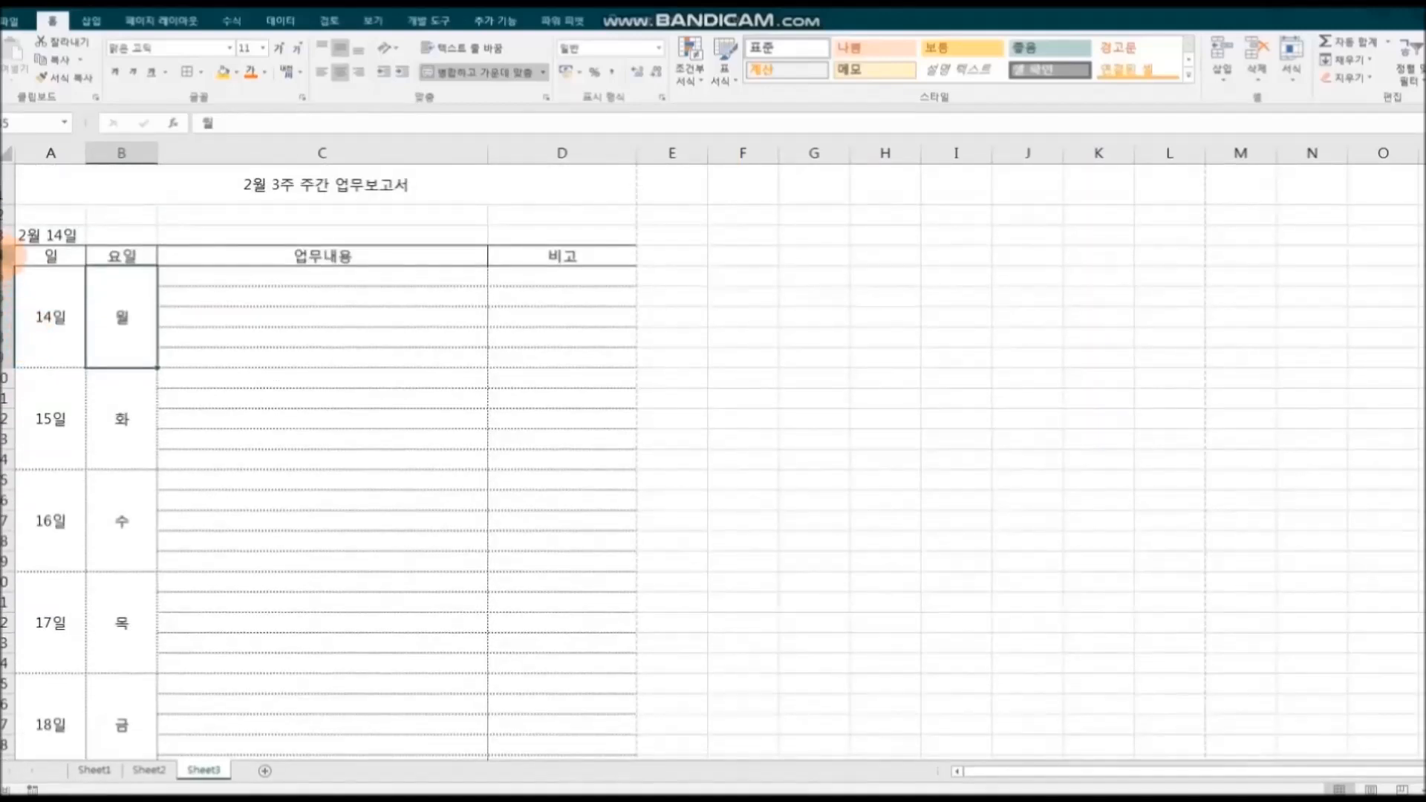
Step: Increase the height of table rows 4 to 29 together so the table fills more of the page above the horizontal page break
left_click_drag(7, 256, 6, 682)
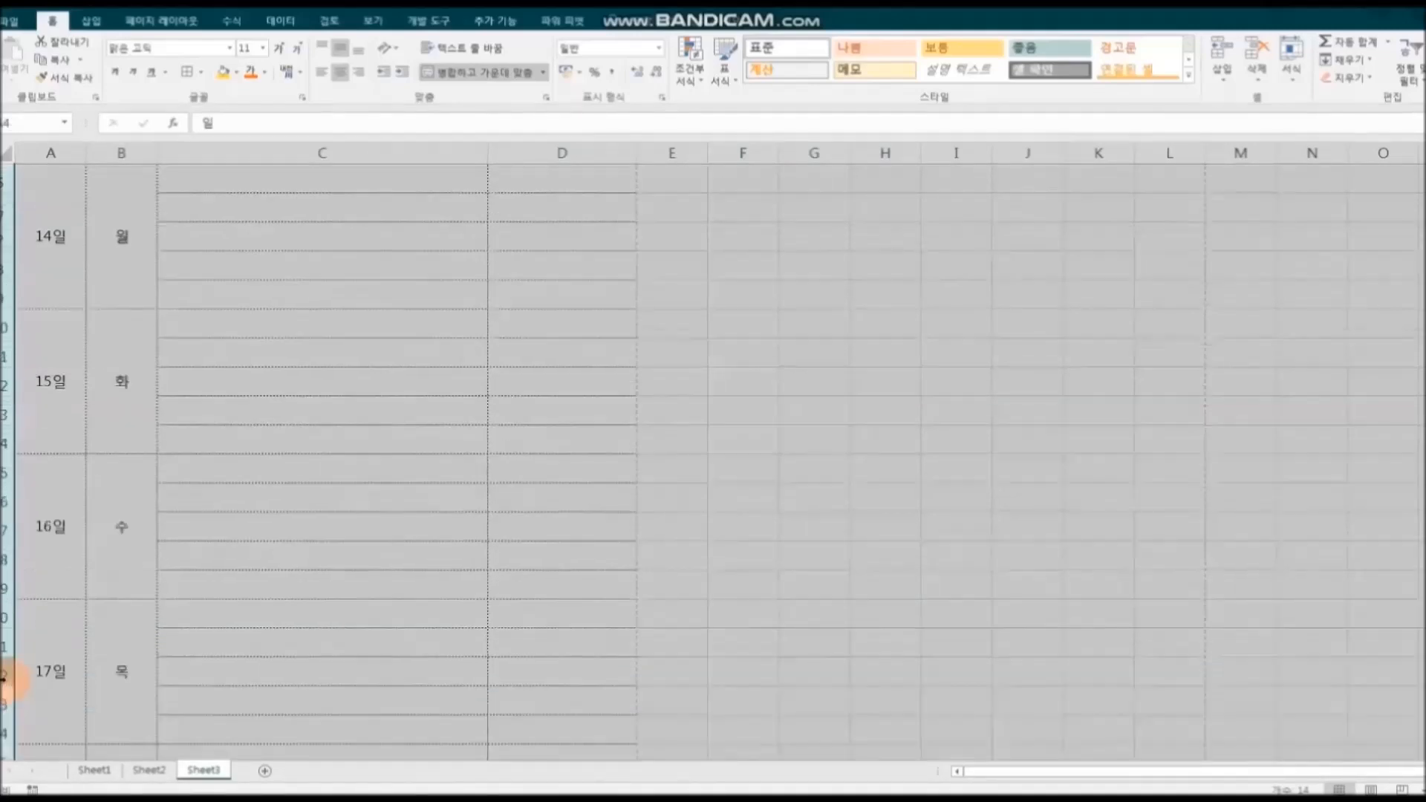
scroll(627, 500, "down", 3)
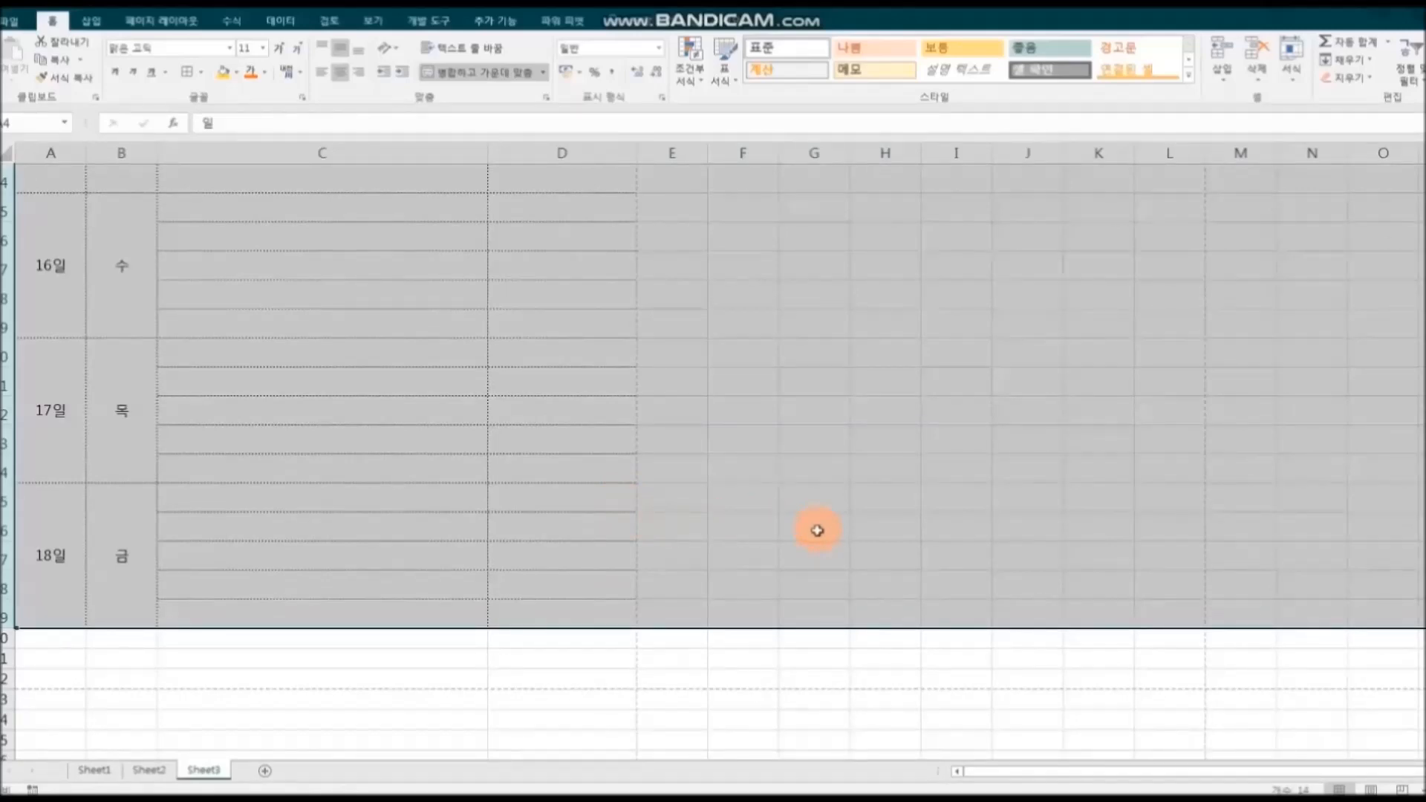
left_click(615, 656)
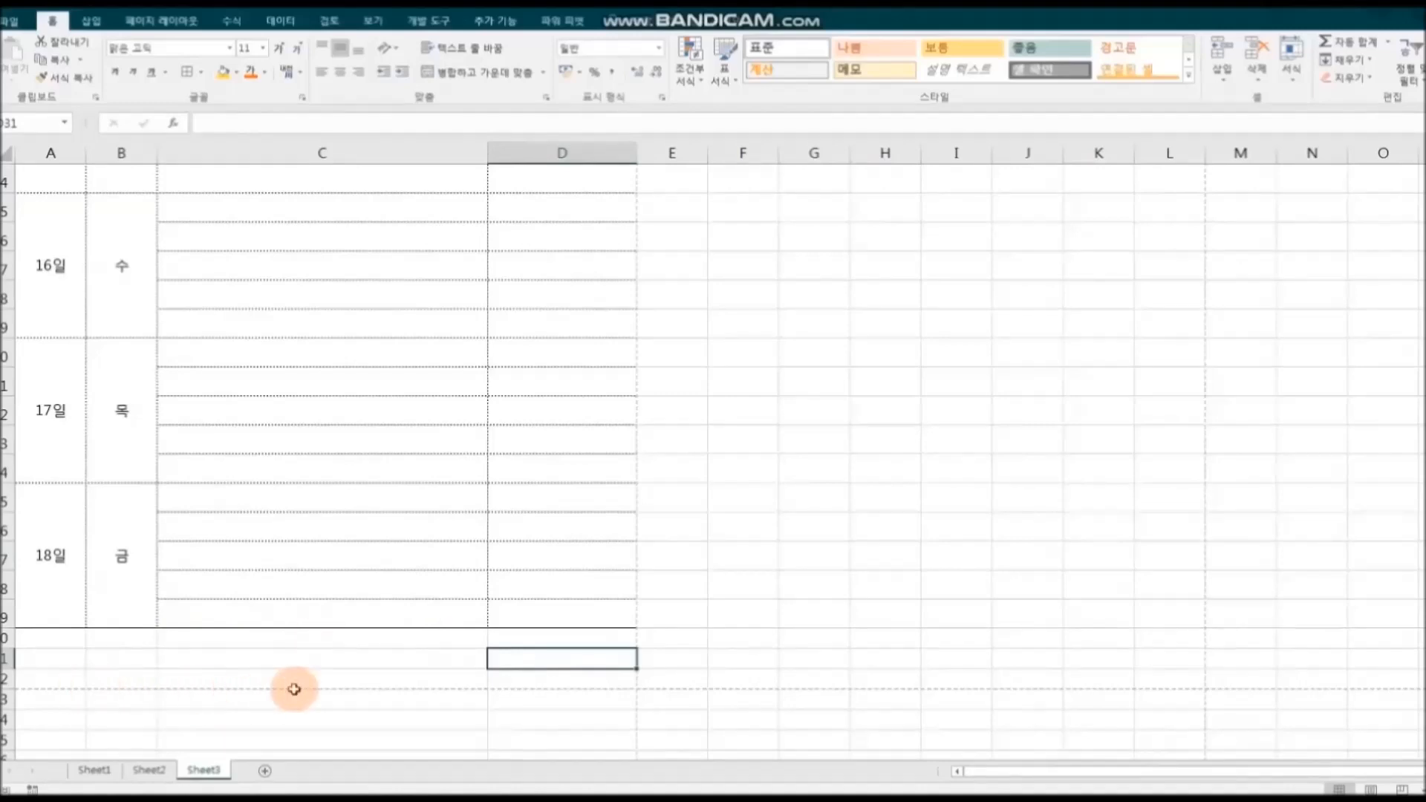
scroll(797, 625, "up", 8)
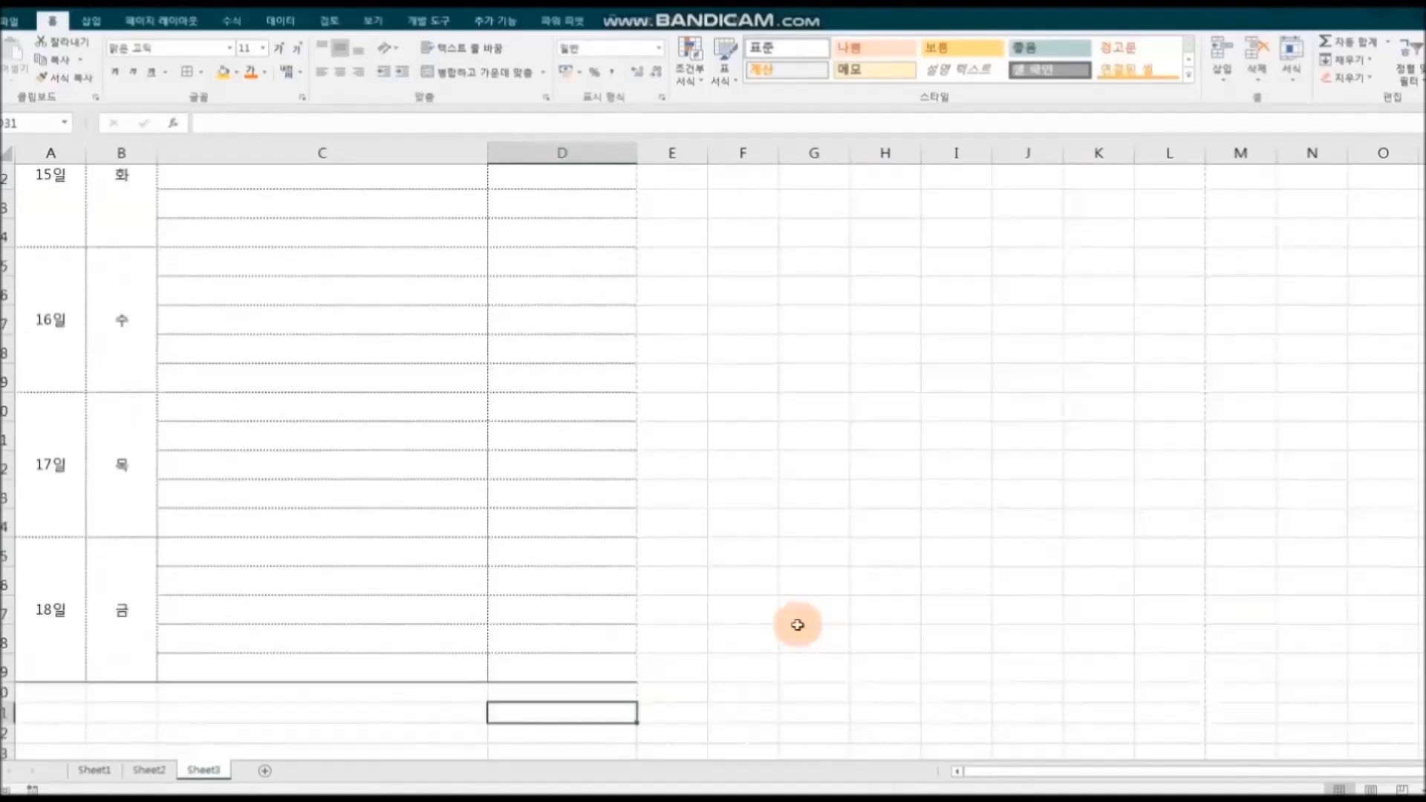
left_click(335, 467)
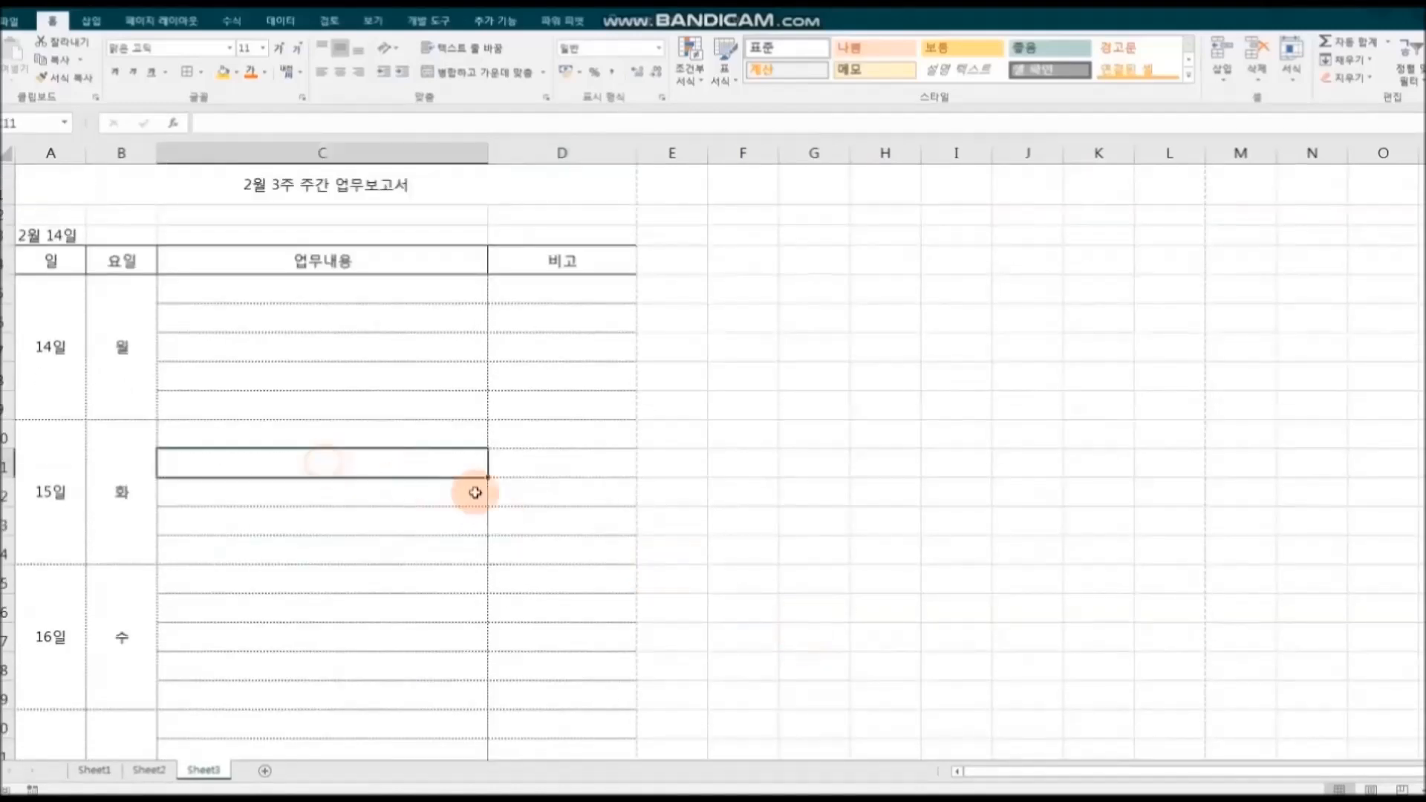
Step: In the print preview, widen the 비고 column slightly toward the right margin and center the table horizontally on the page
key("ctrl+p")
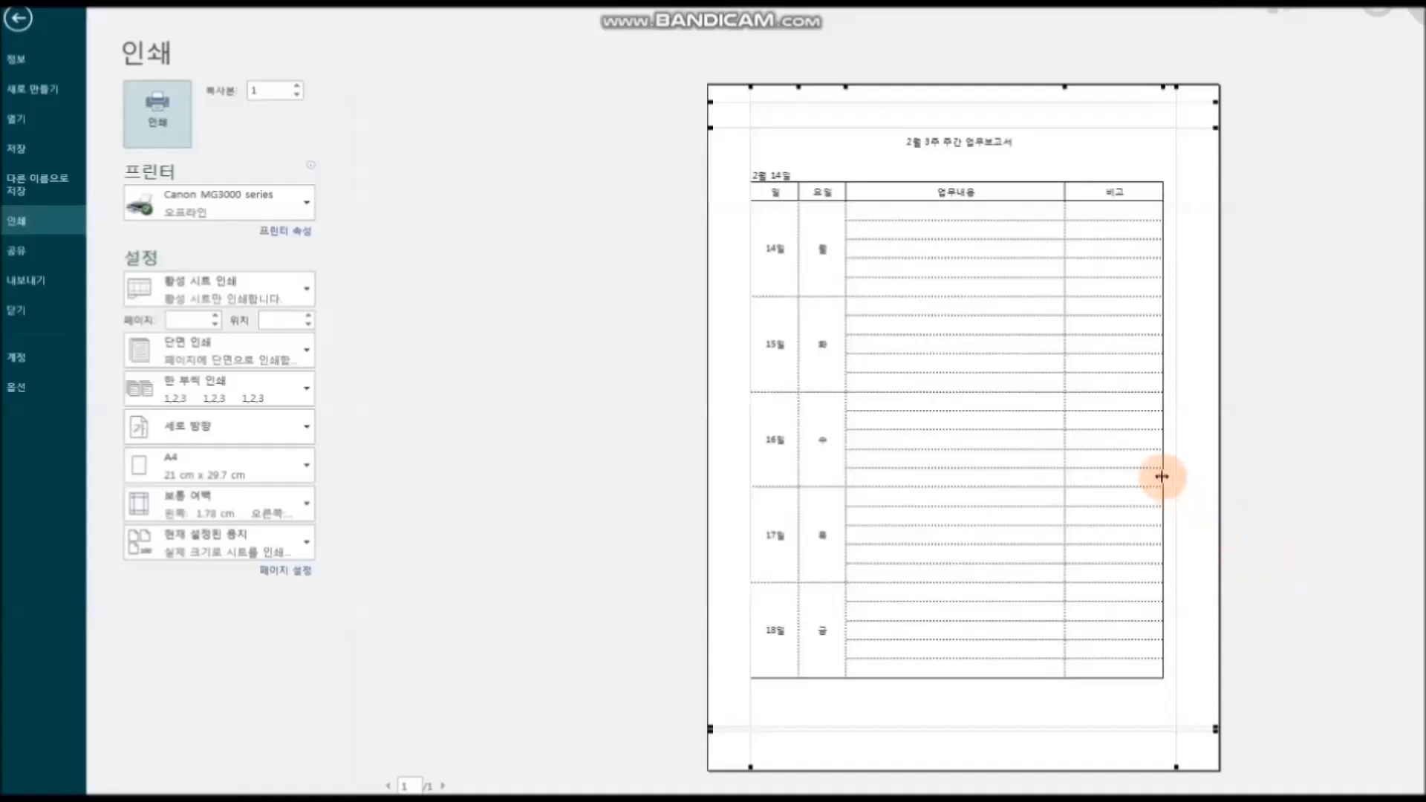
left_click_drag(1162, 476, 1170, 476)
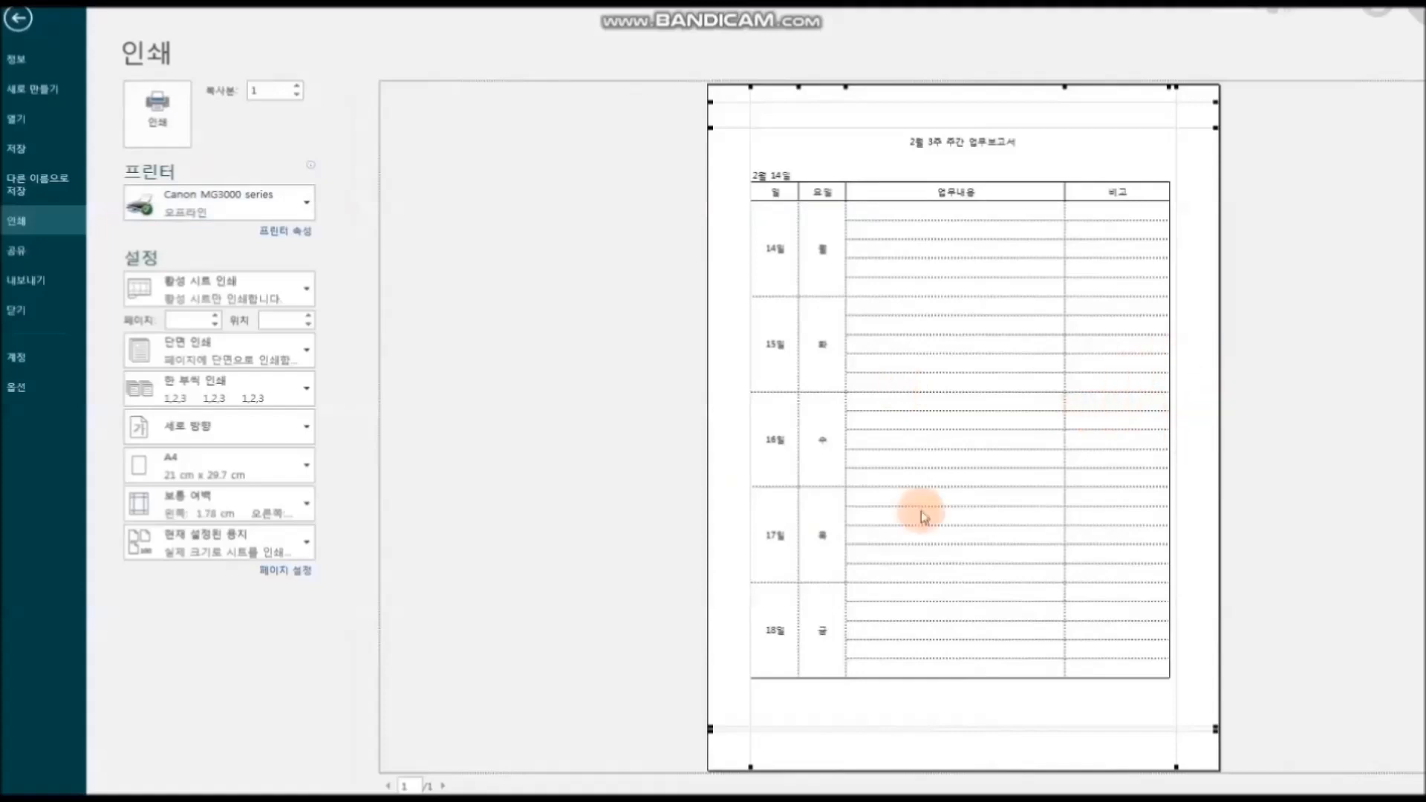
left_click(295, 572)
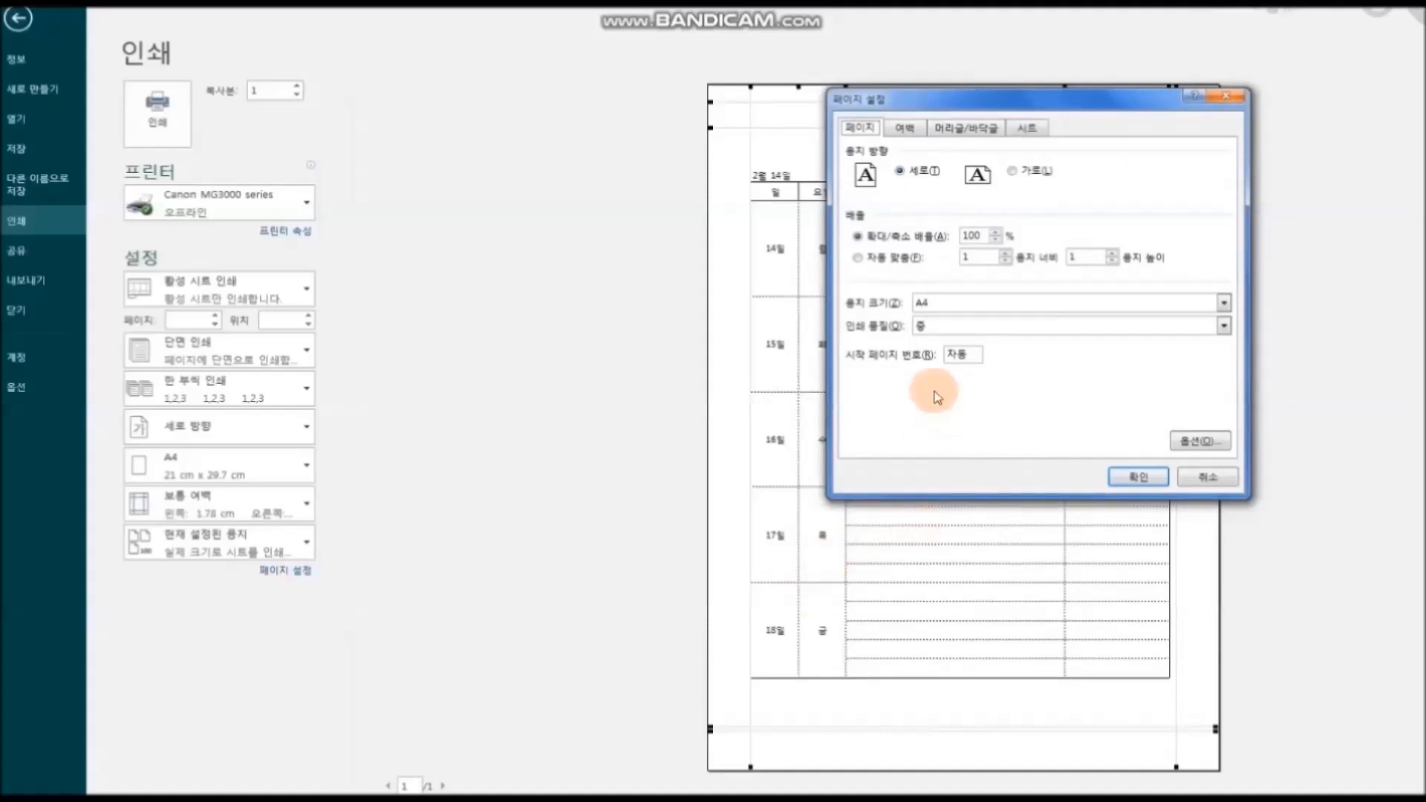
left_click(915, 131)
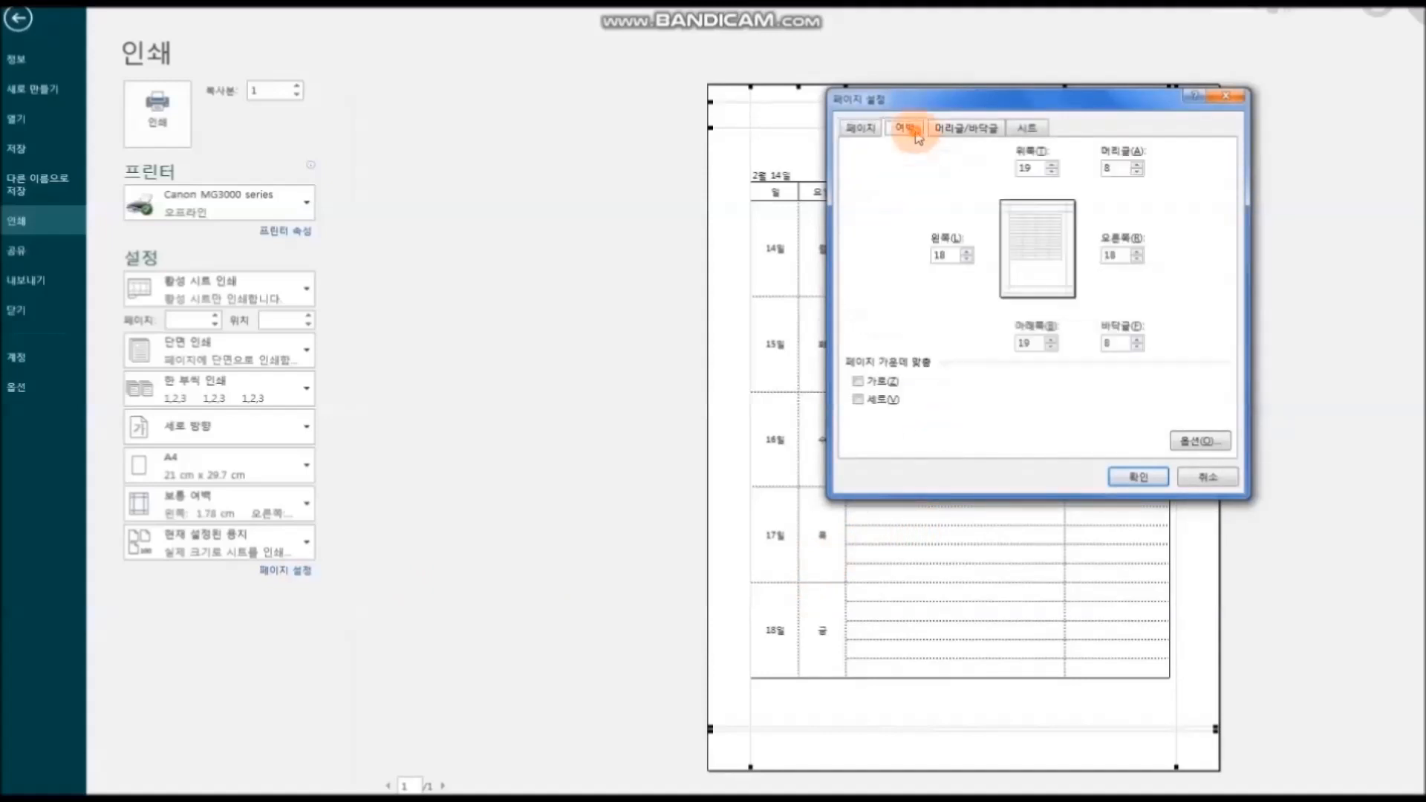
left_click(883, 384)
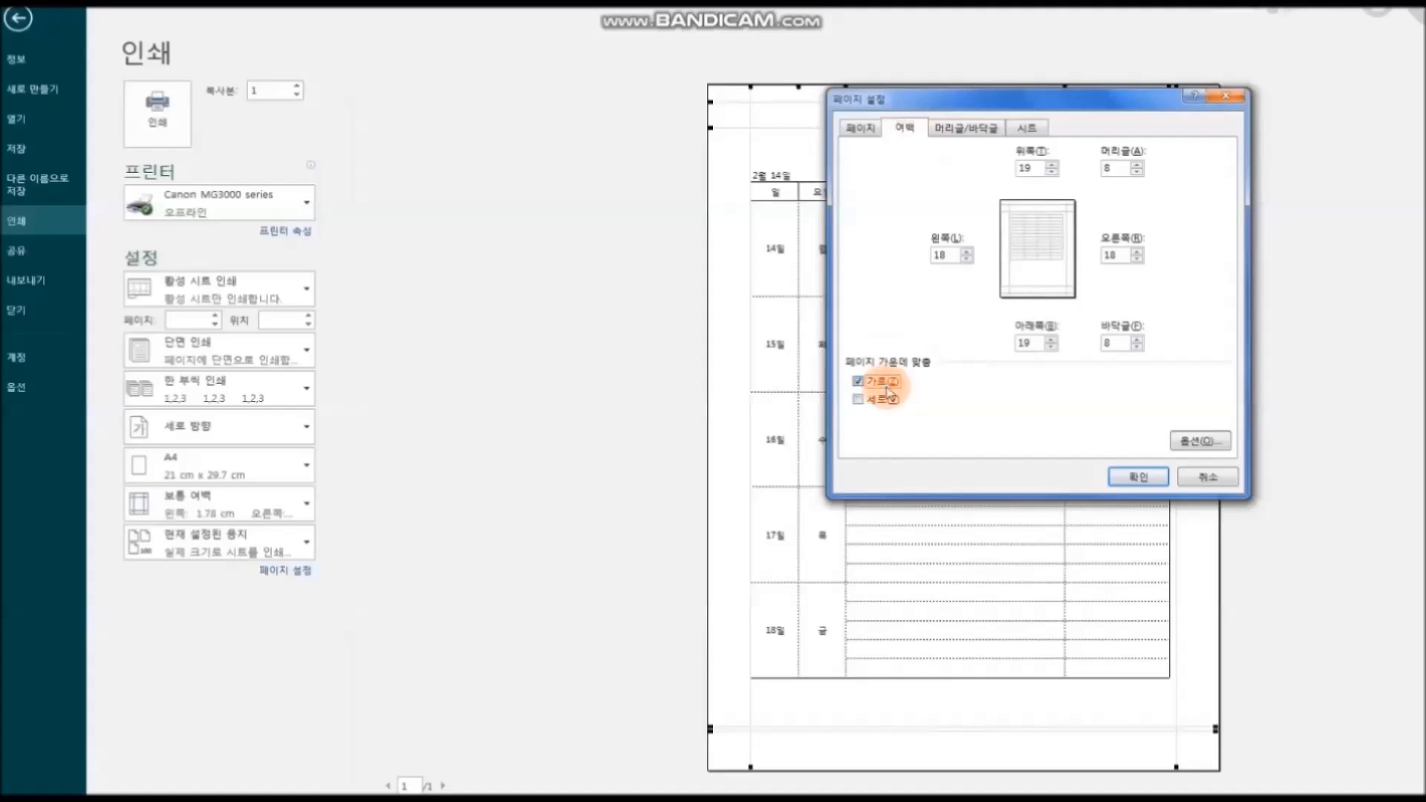
left_click(1141, 479)
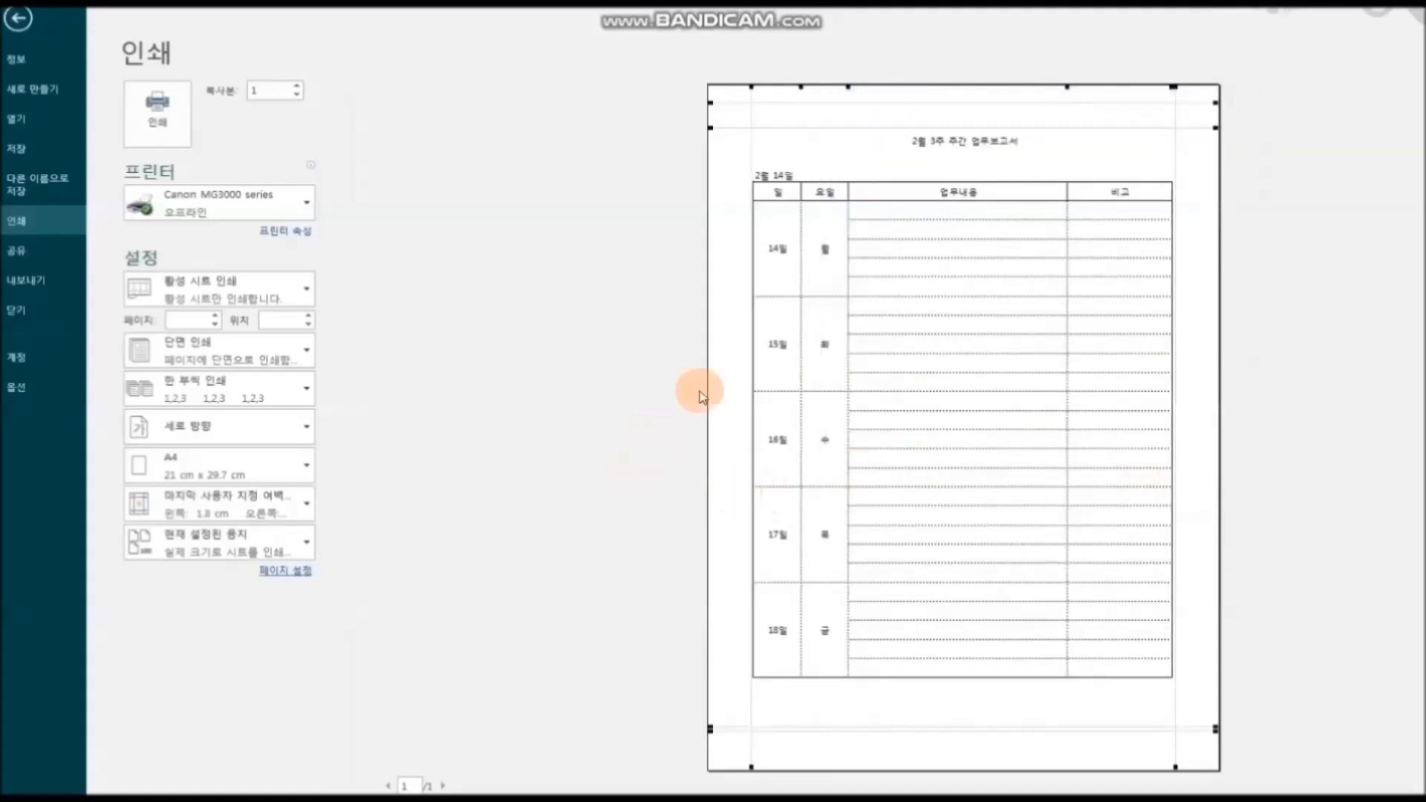